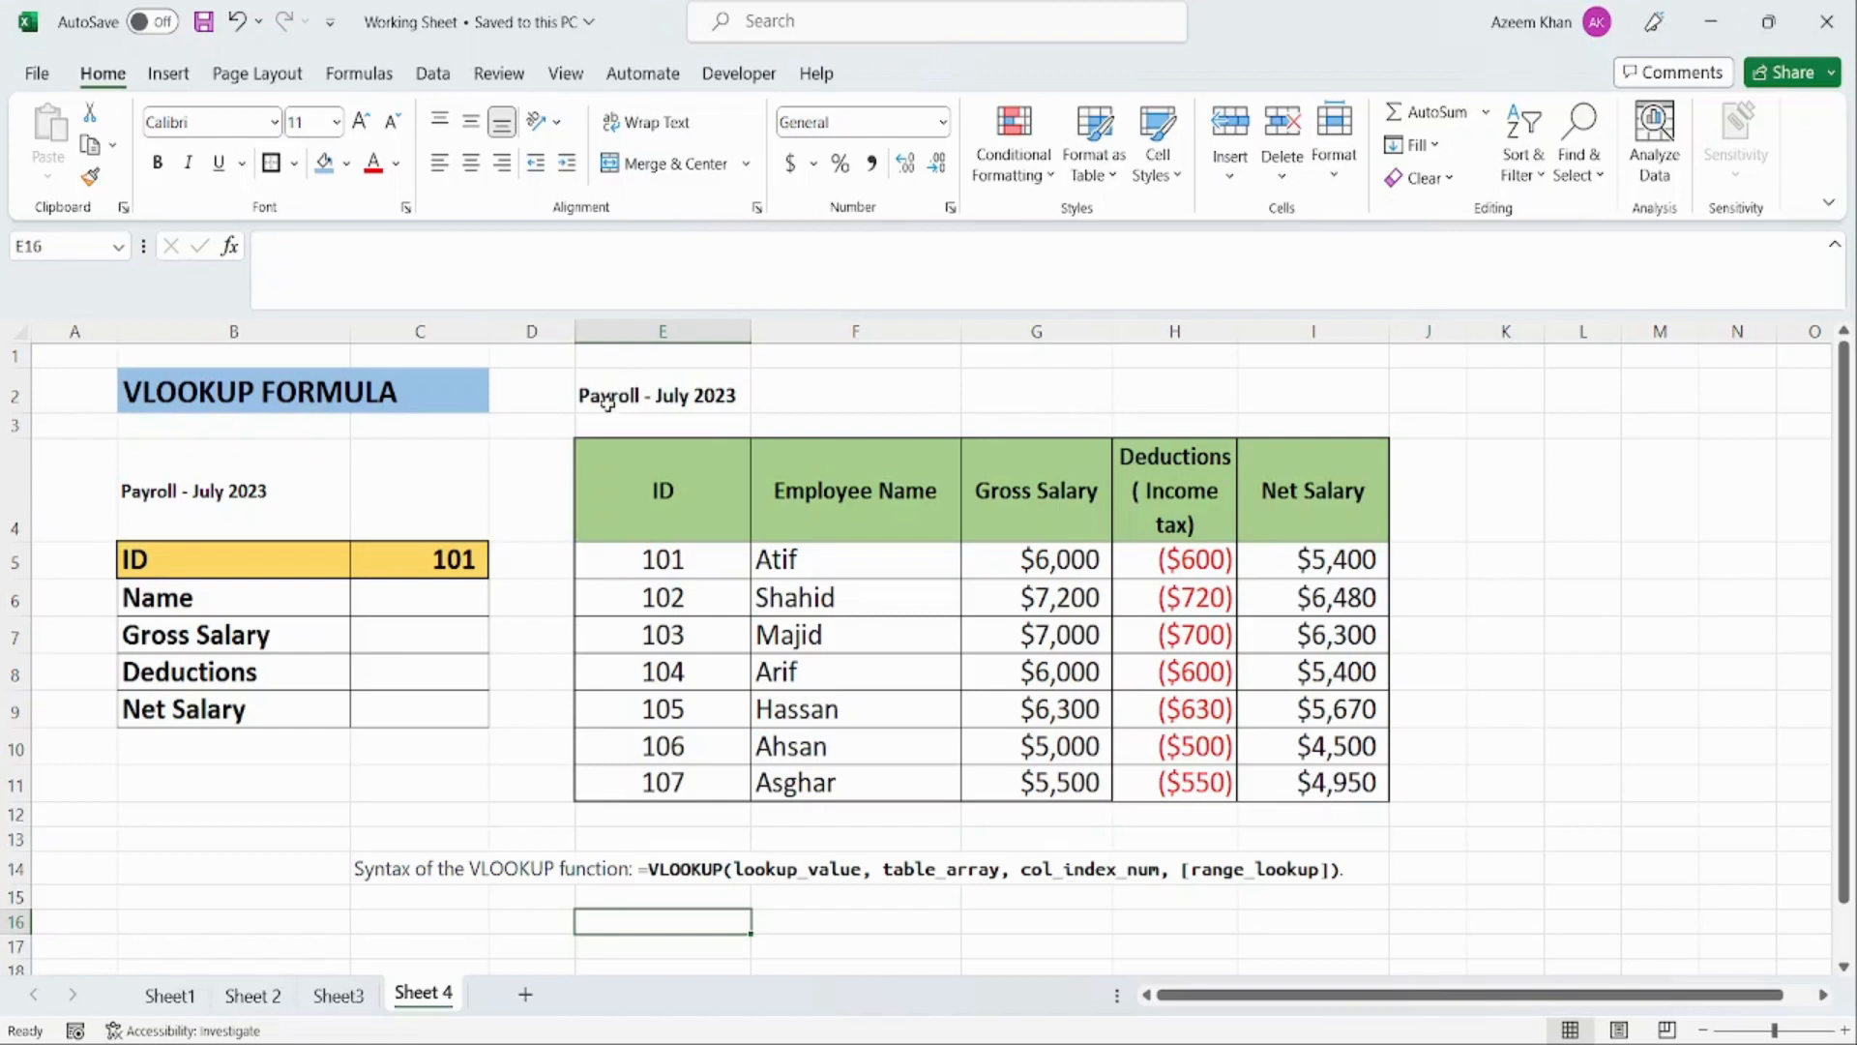
Step: Review the July 2023 payroll table's title, column headings and first employee record from ID to net salary
{"action": "left_click", "coordinate": [608, 402]}
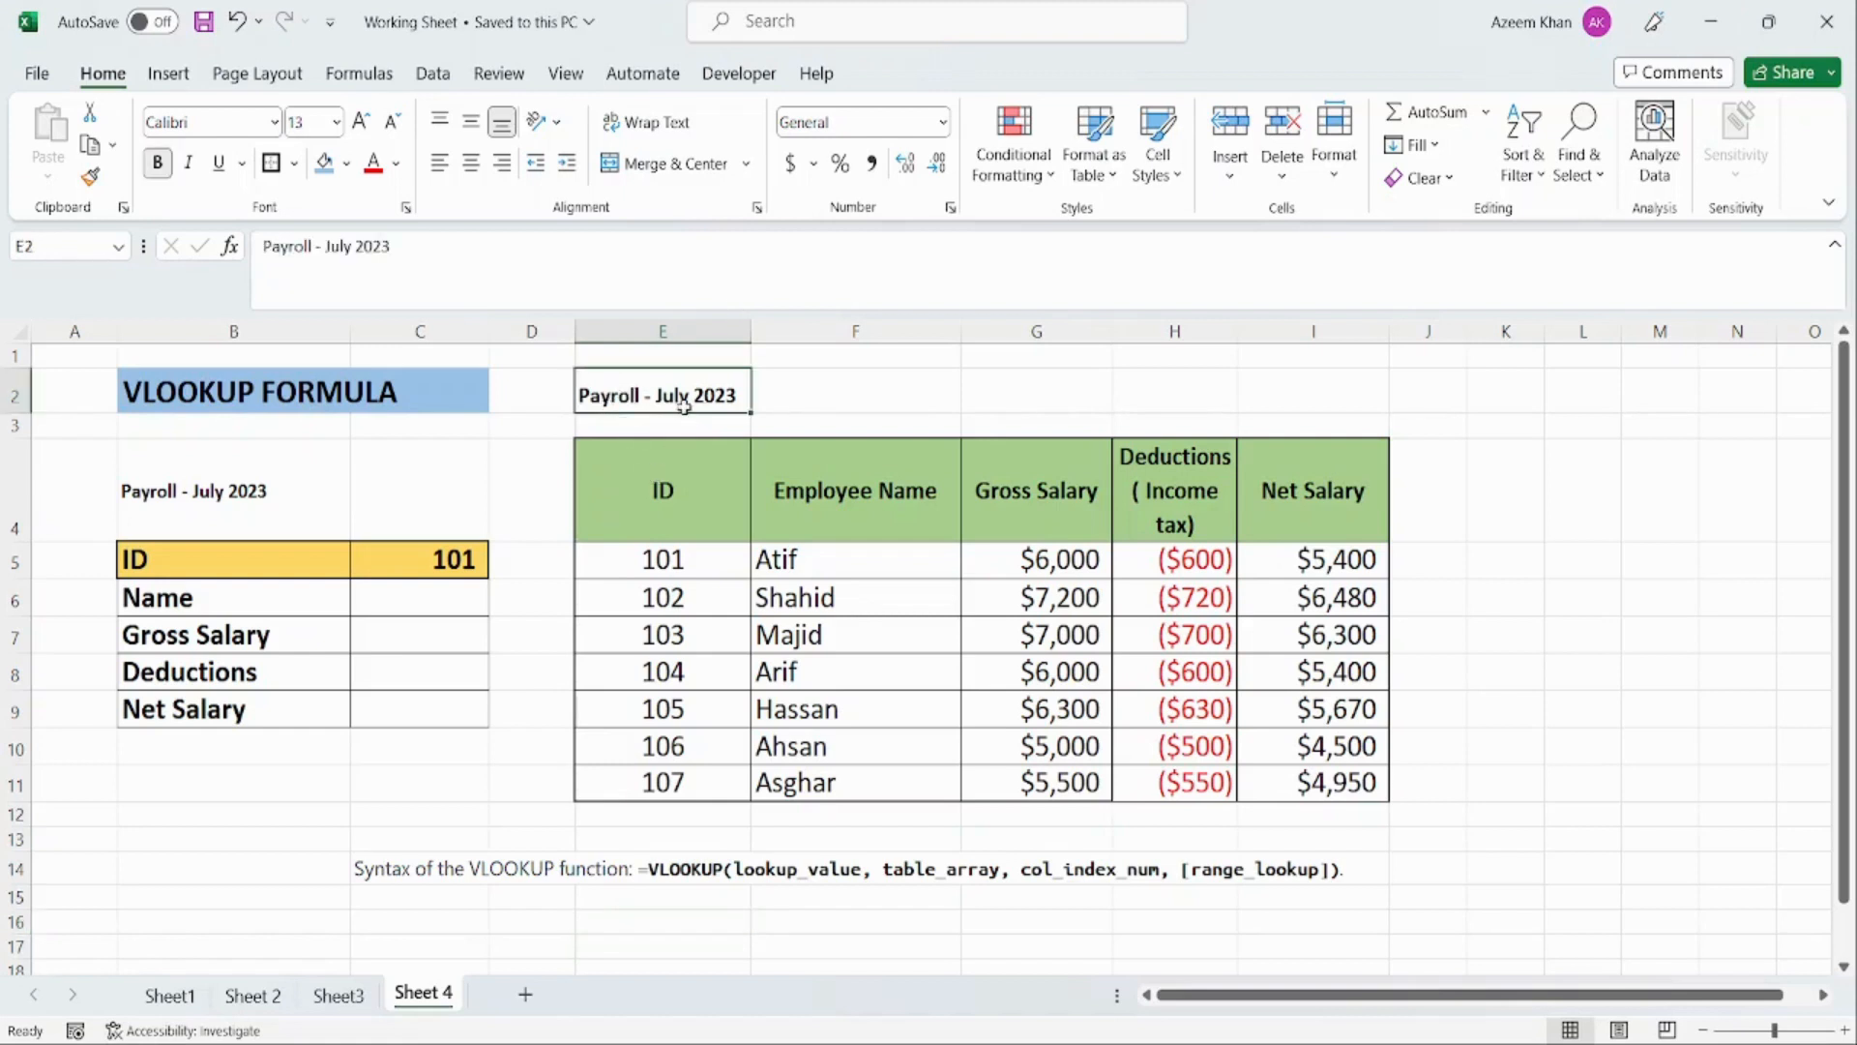
{"action": "left_click", "coordinate": [674, 509]}
{"action": "key", "text": "Tab"}
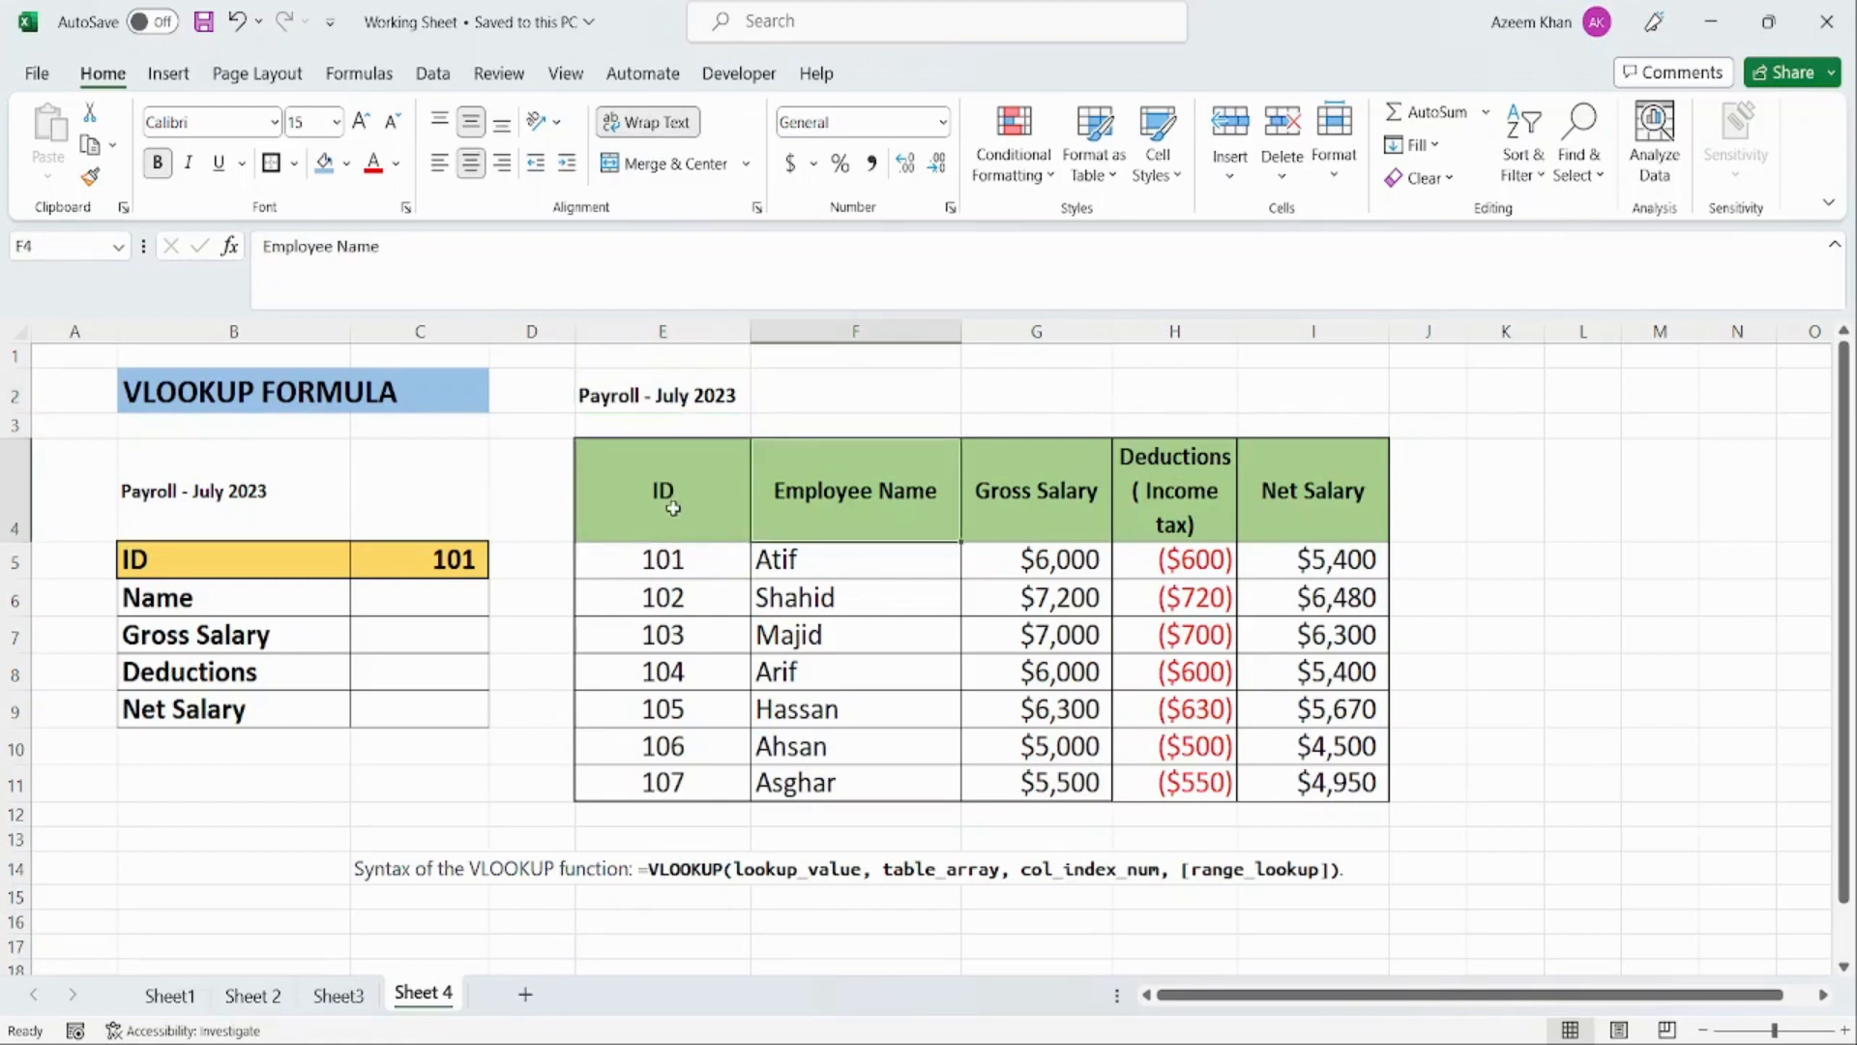
{"action": "key", "text": "Tab"}
{"action": "key", "text": "Return"}
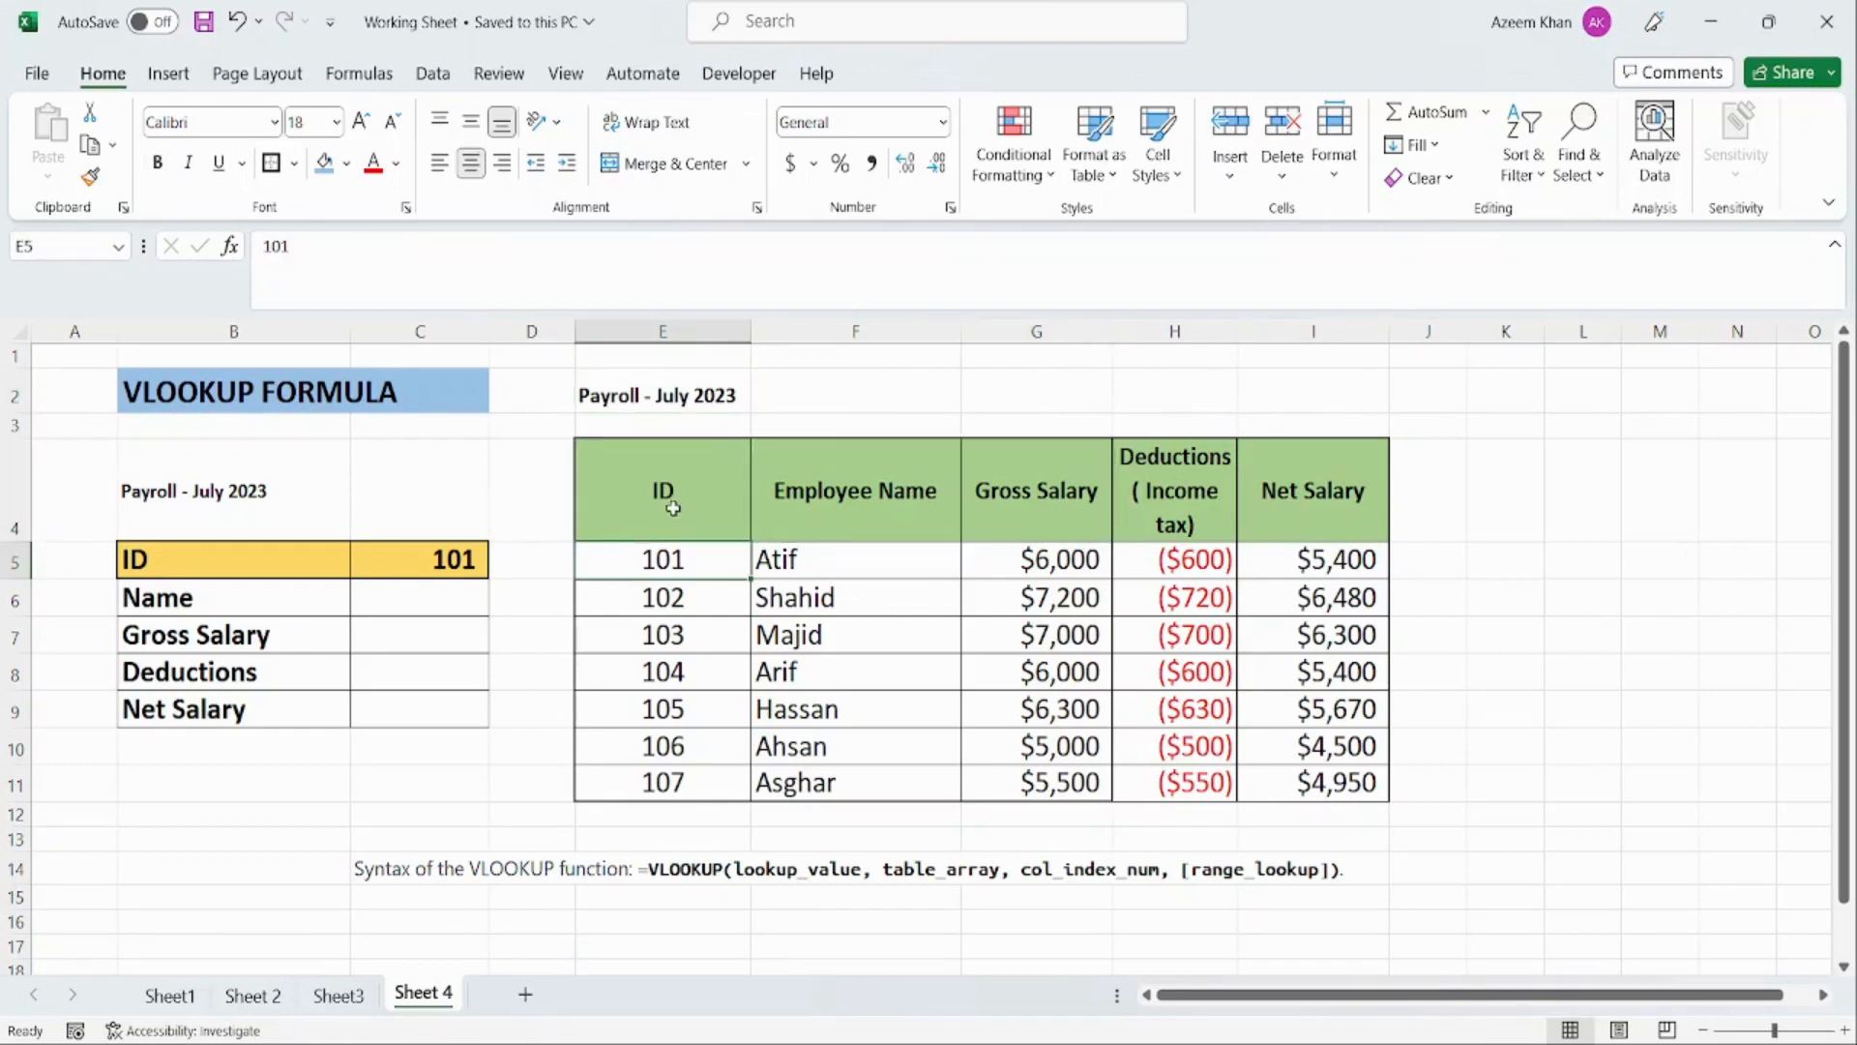
{"action": "key", "text": "Down"}
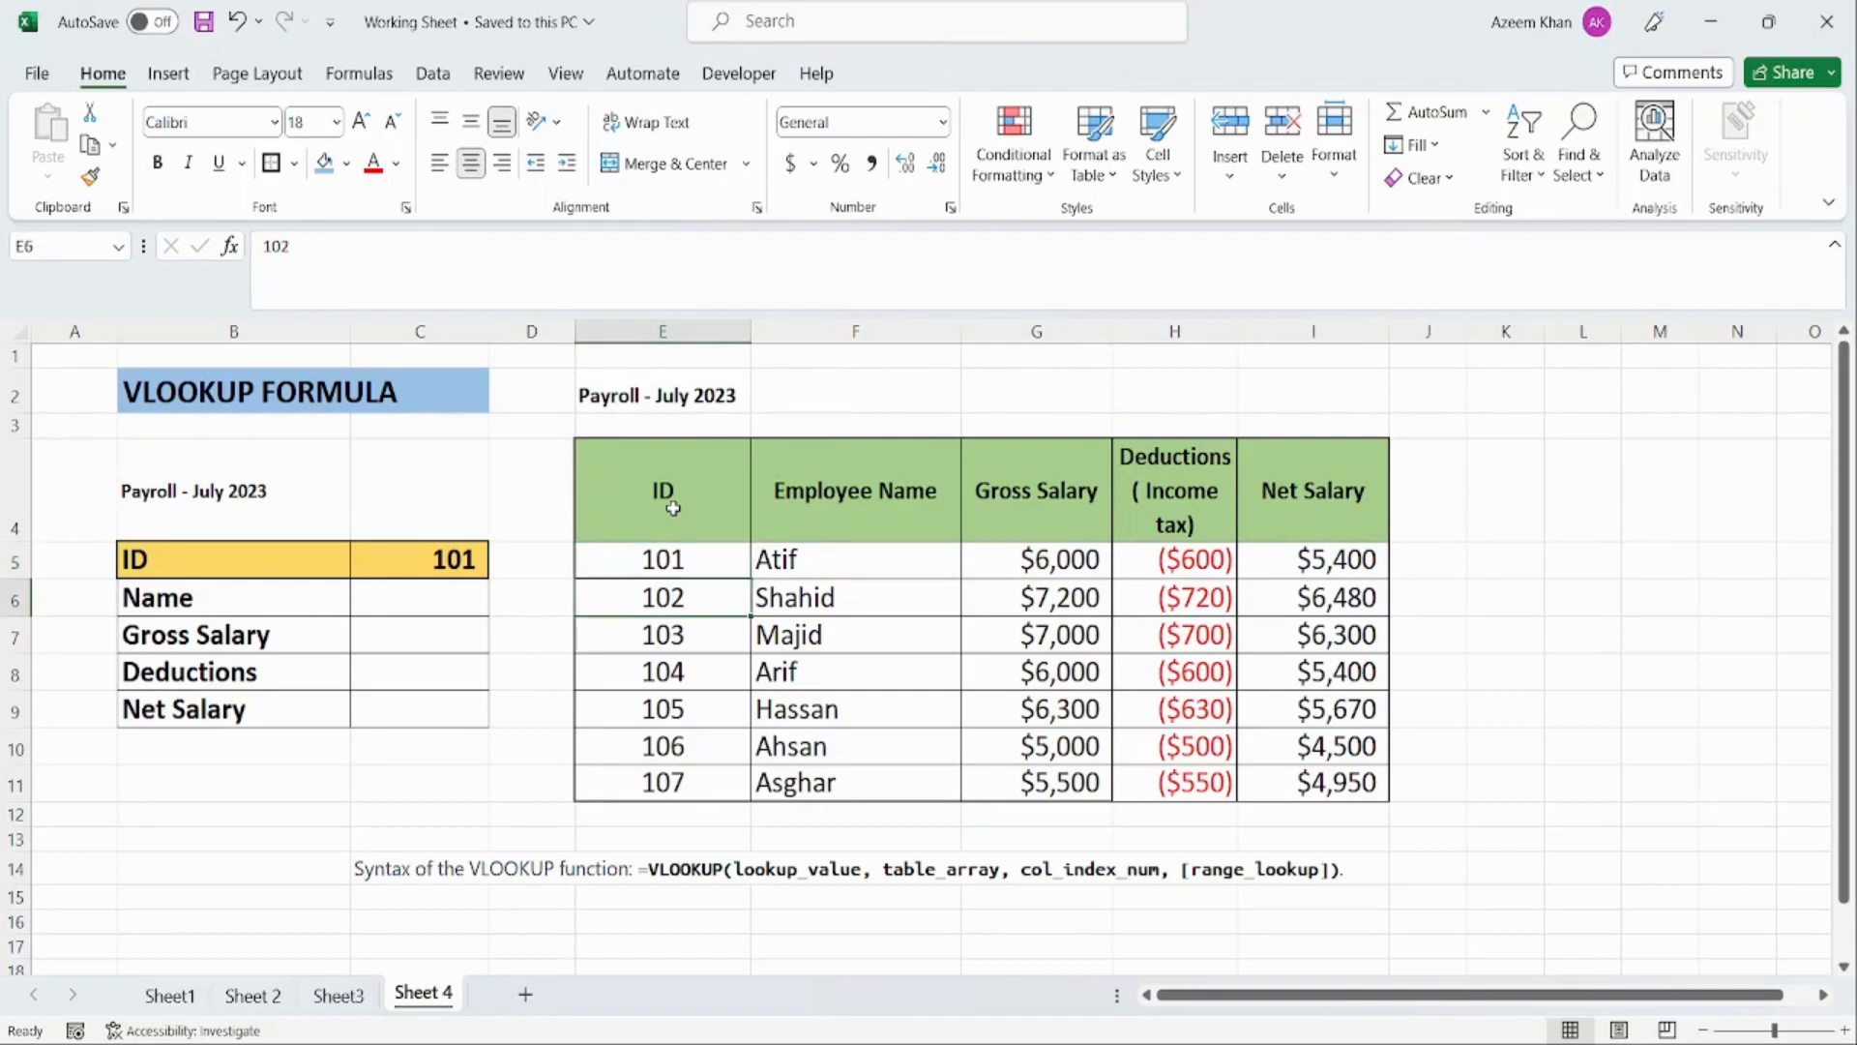
{"action": "key", "text": "Up"}
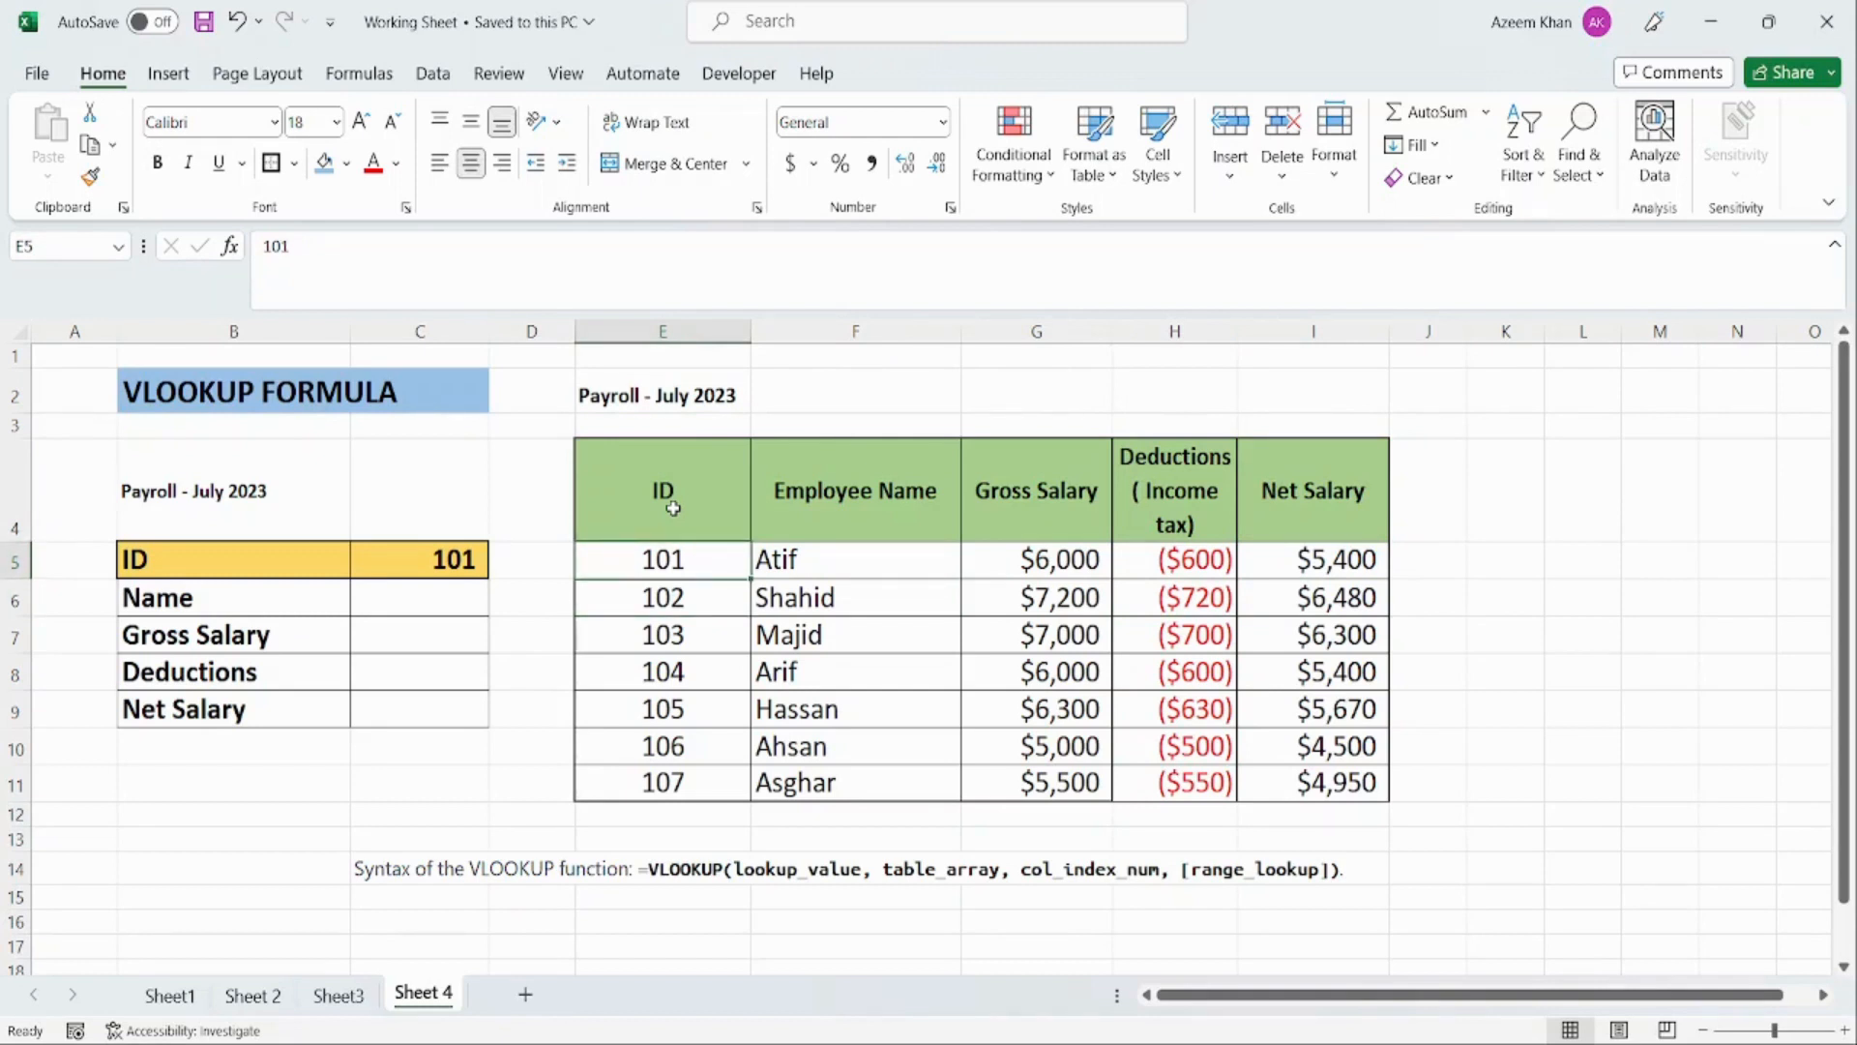
{"action": "key", "text": "Right"}
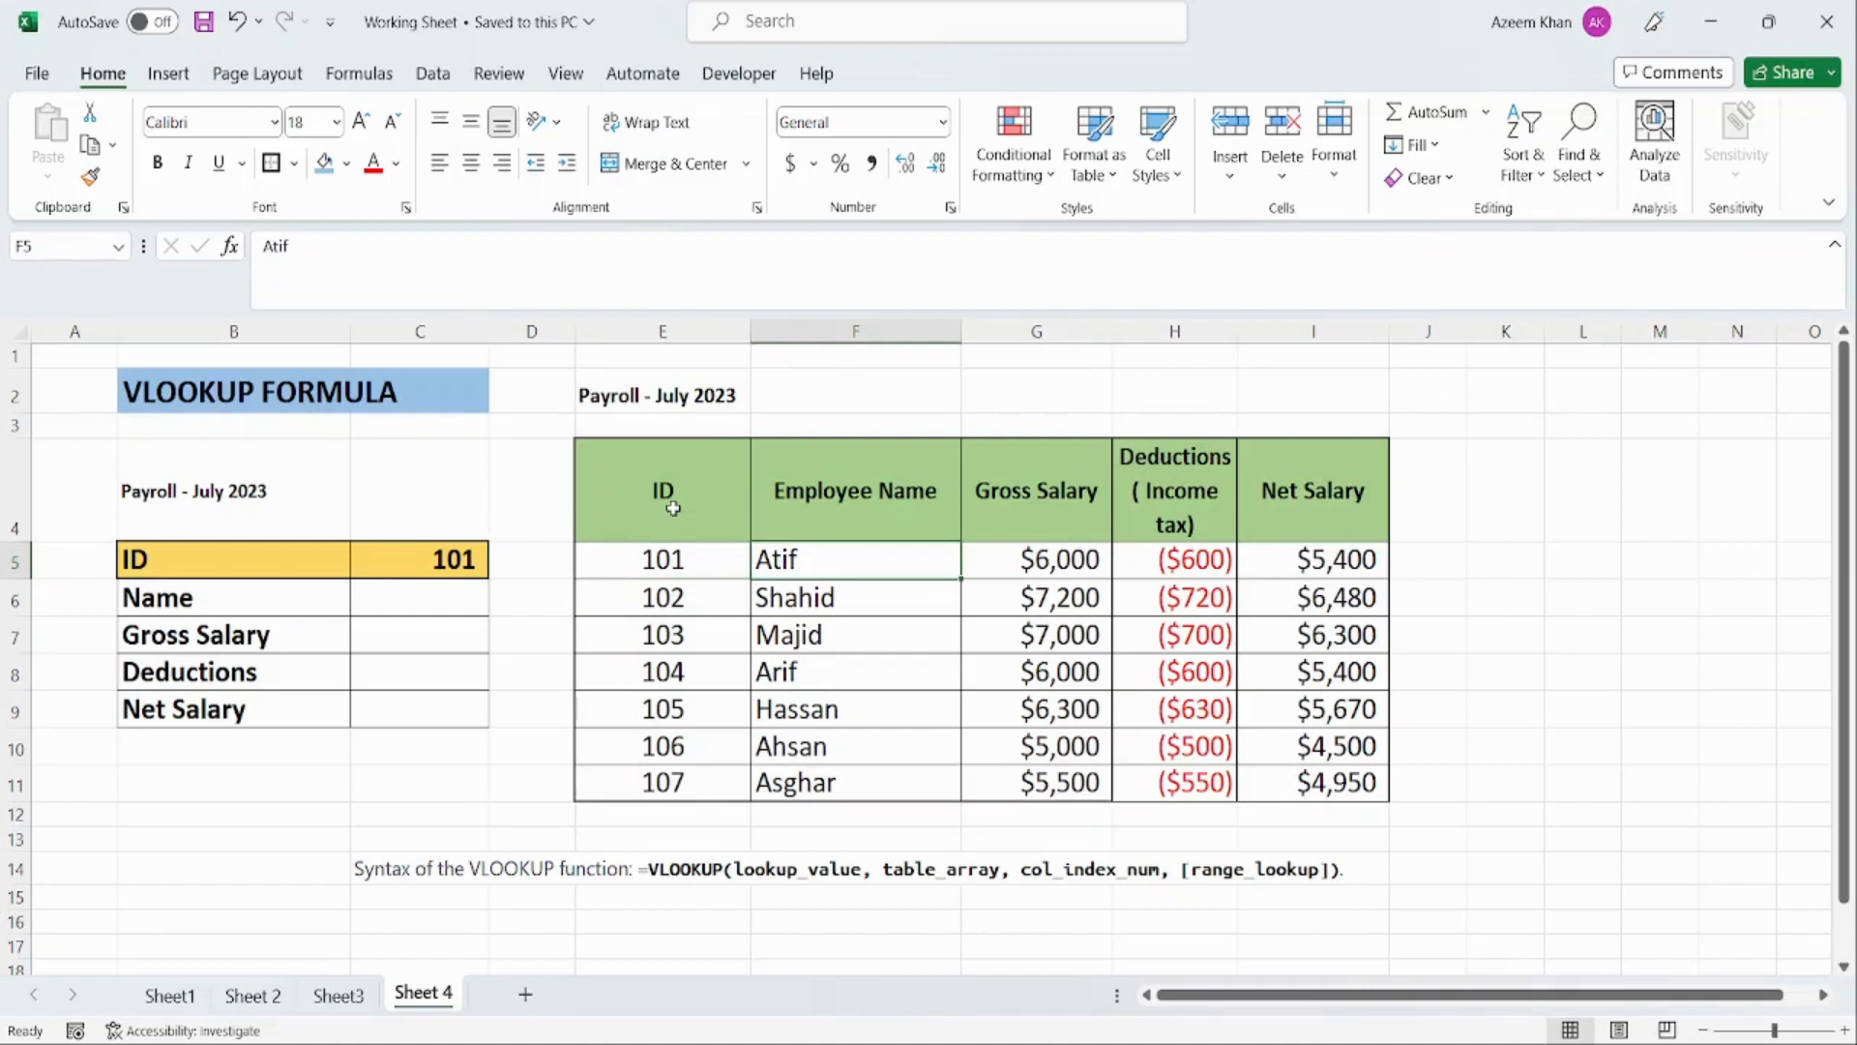
{"action": "key", "text": "Right"}
{"action": "key", "text": "Right"}
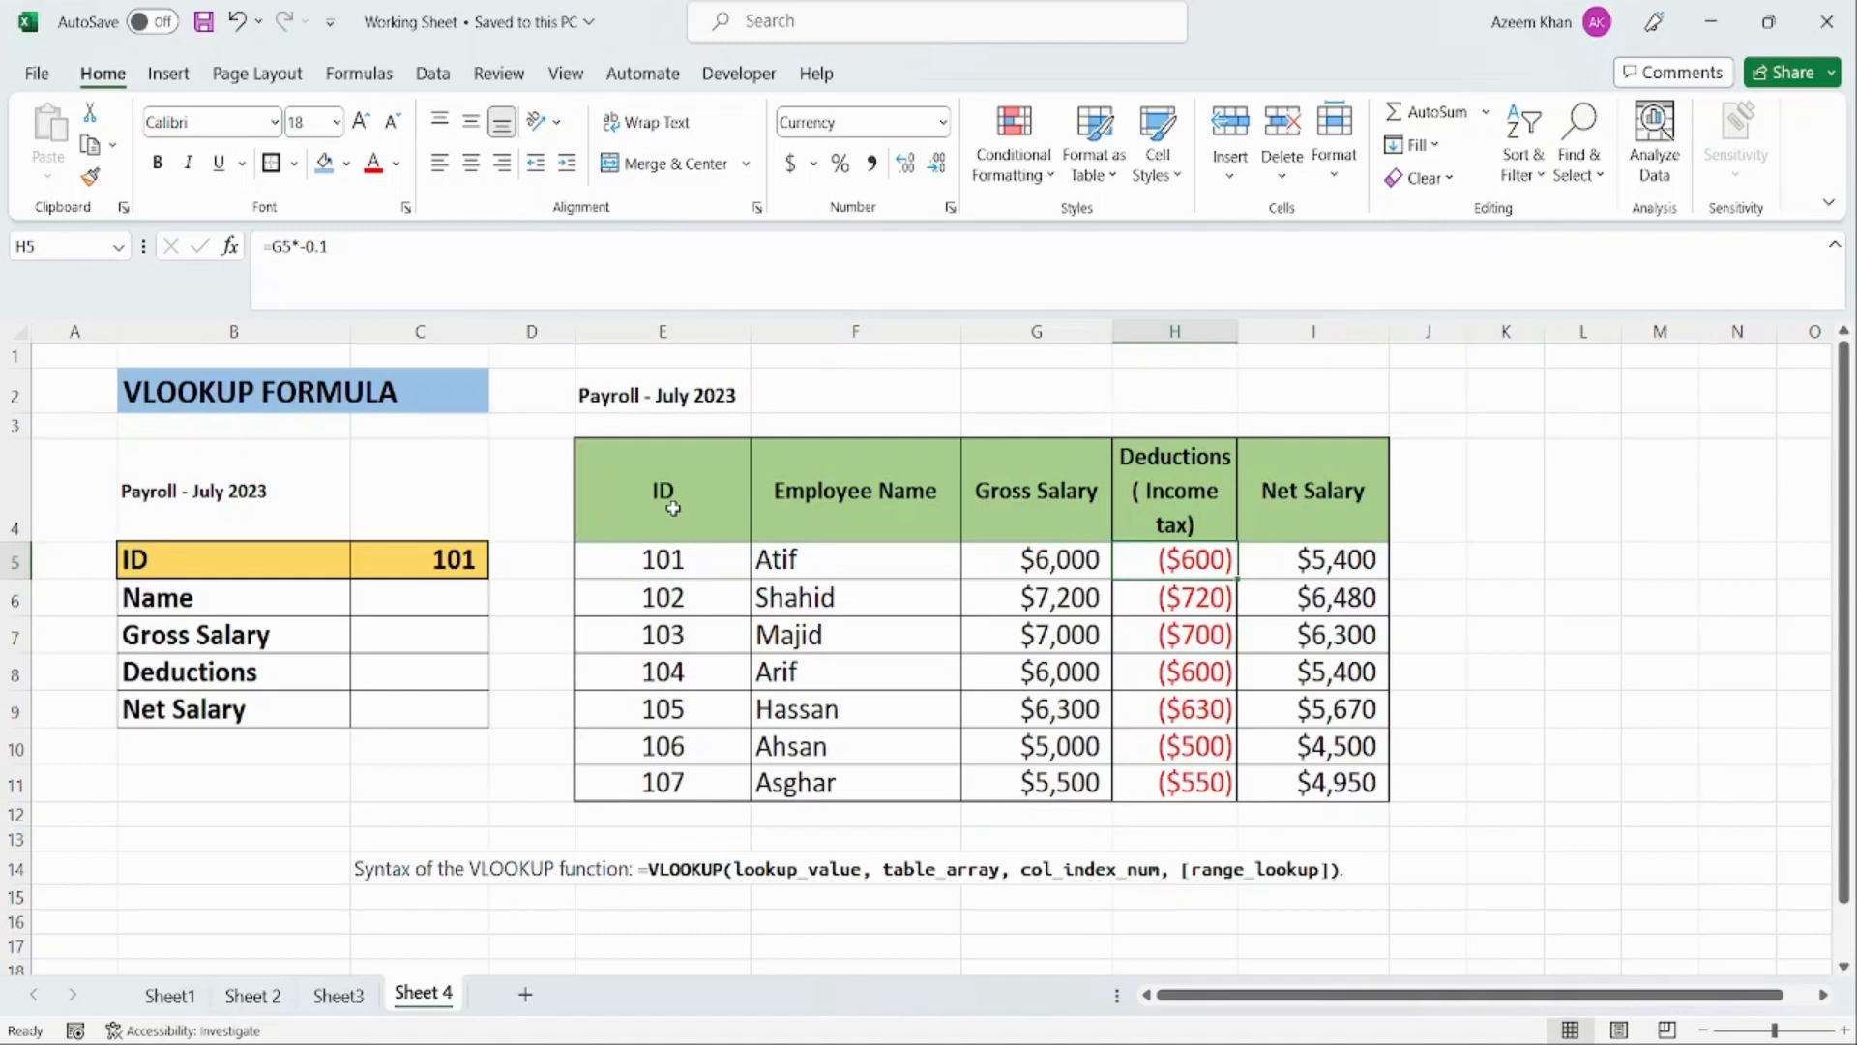
{"action": "key", "text": "Right"}
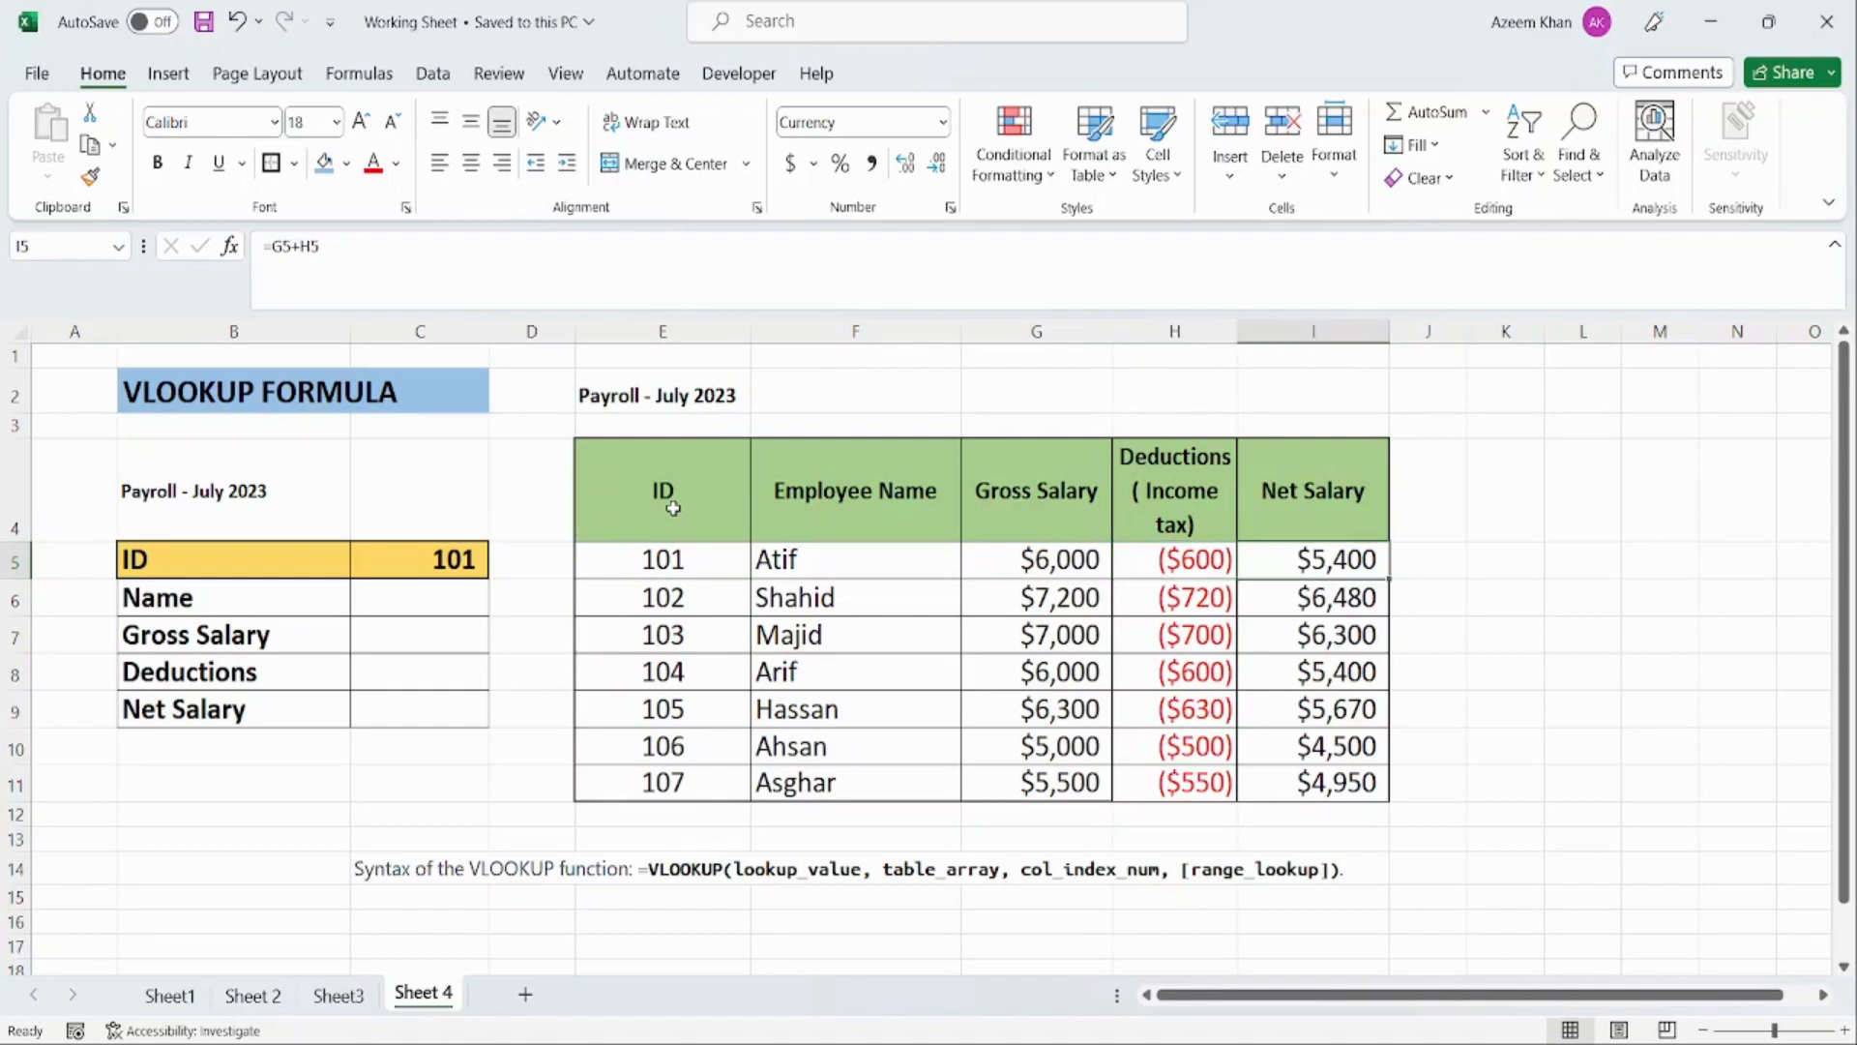
Step: Inspect the net salary formula in I5 and the gross salary and deduction cells it refers to
{"action": "key", "text": "F2"}
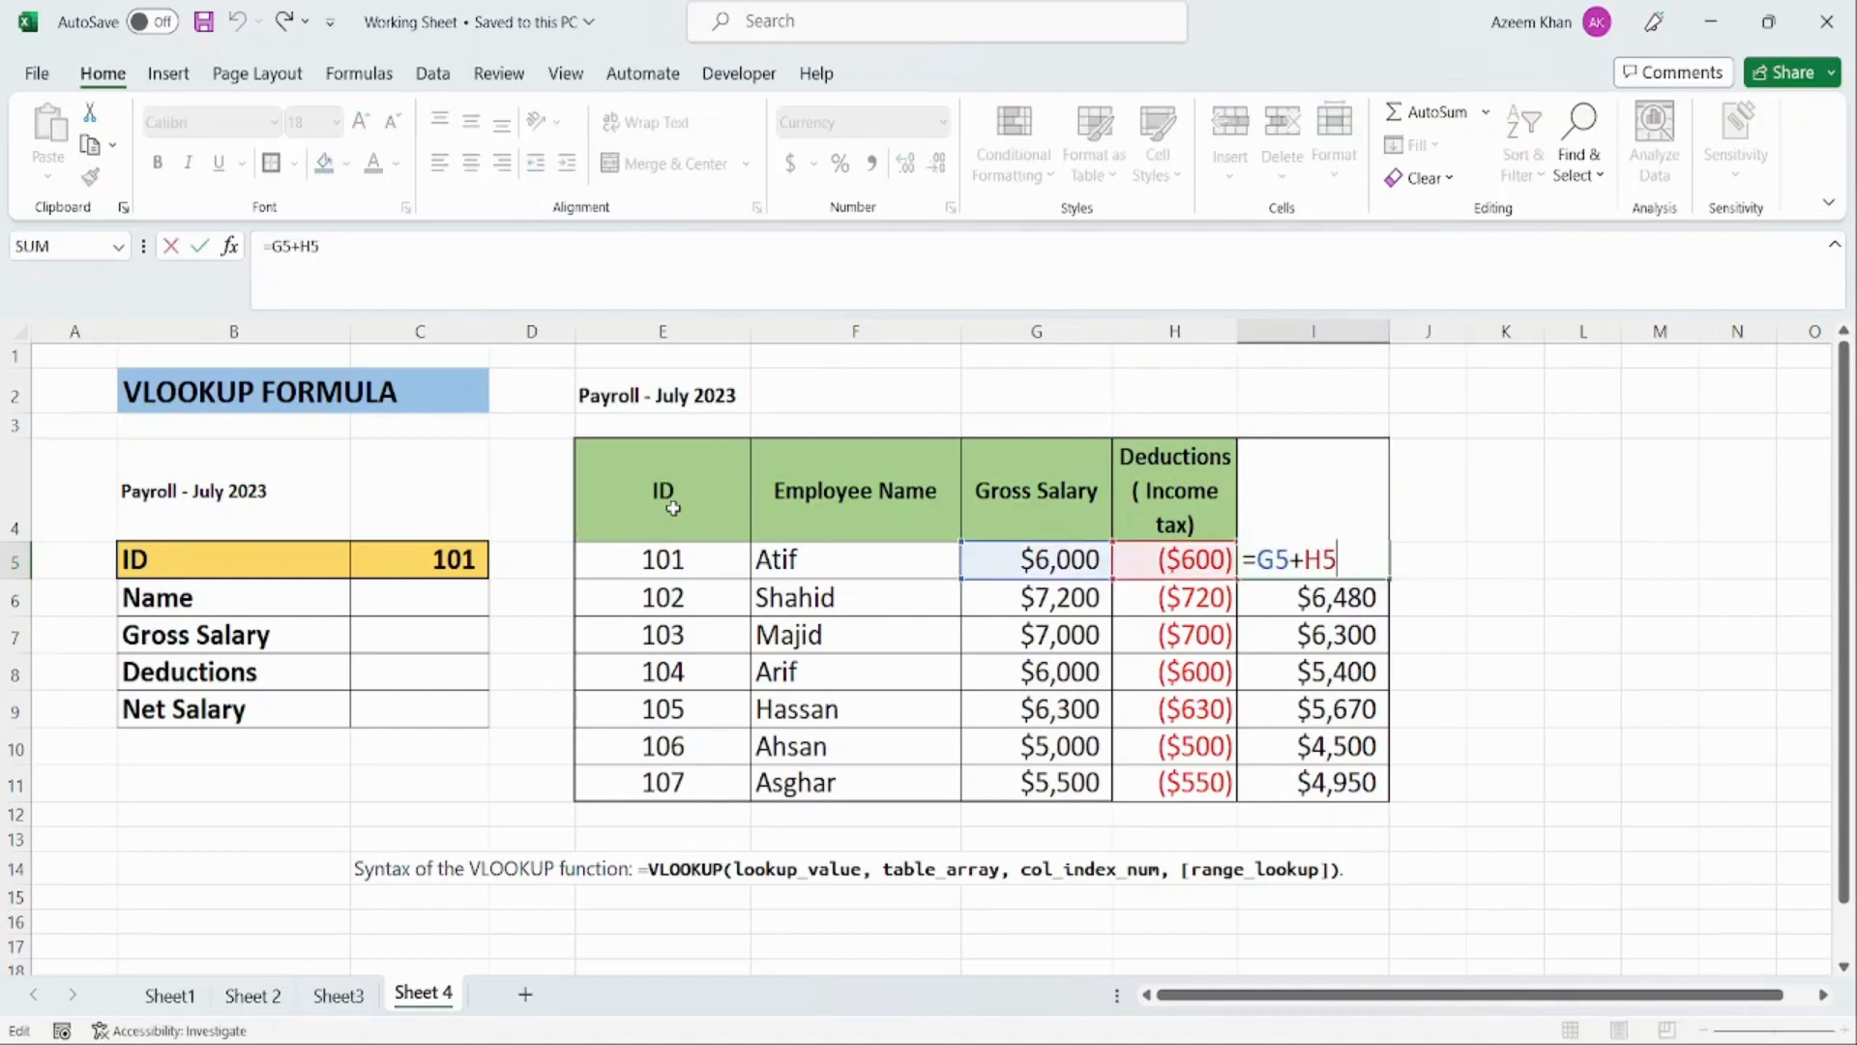
{"action": "key", "text": "Escape"}
{"action": "key", "text": "Left"}
{"action": "key", "text": "Left"}
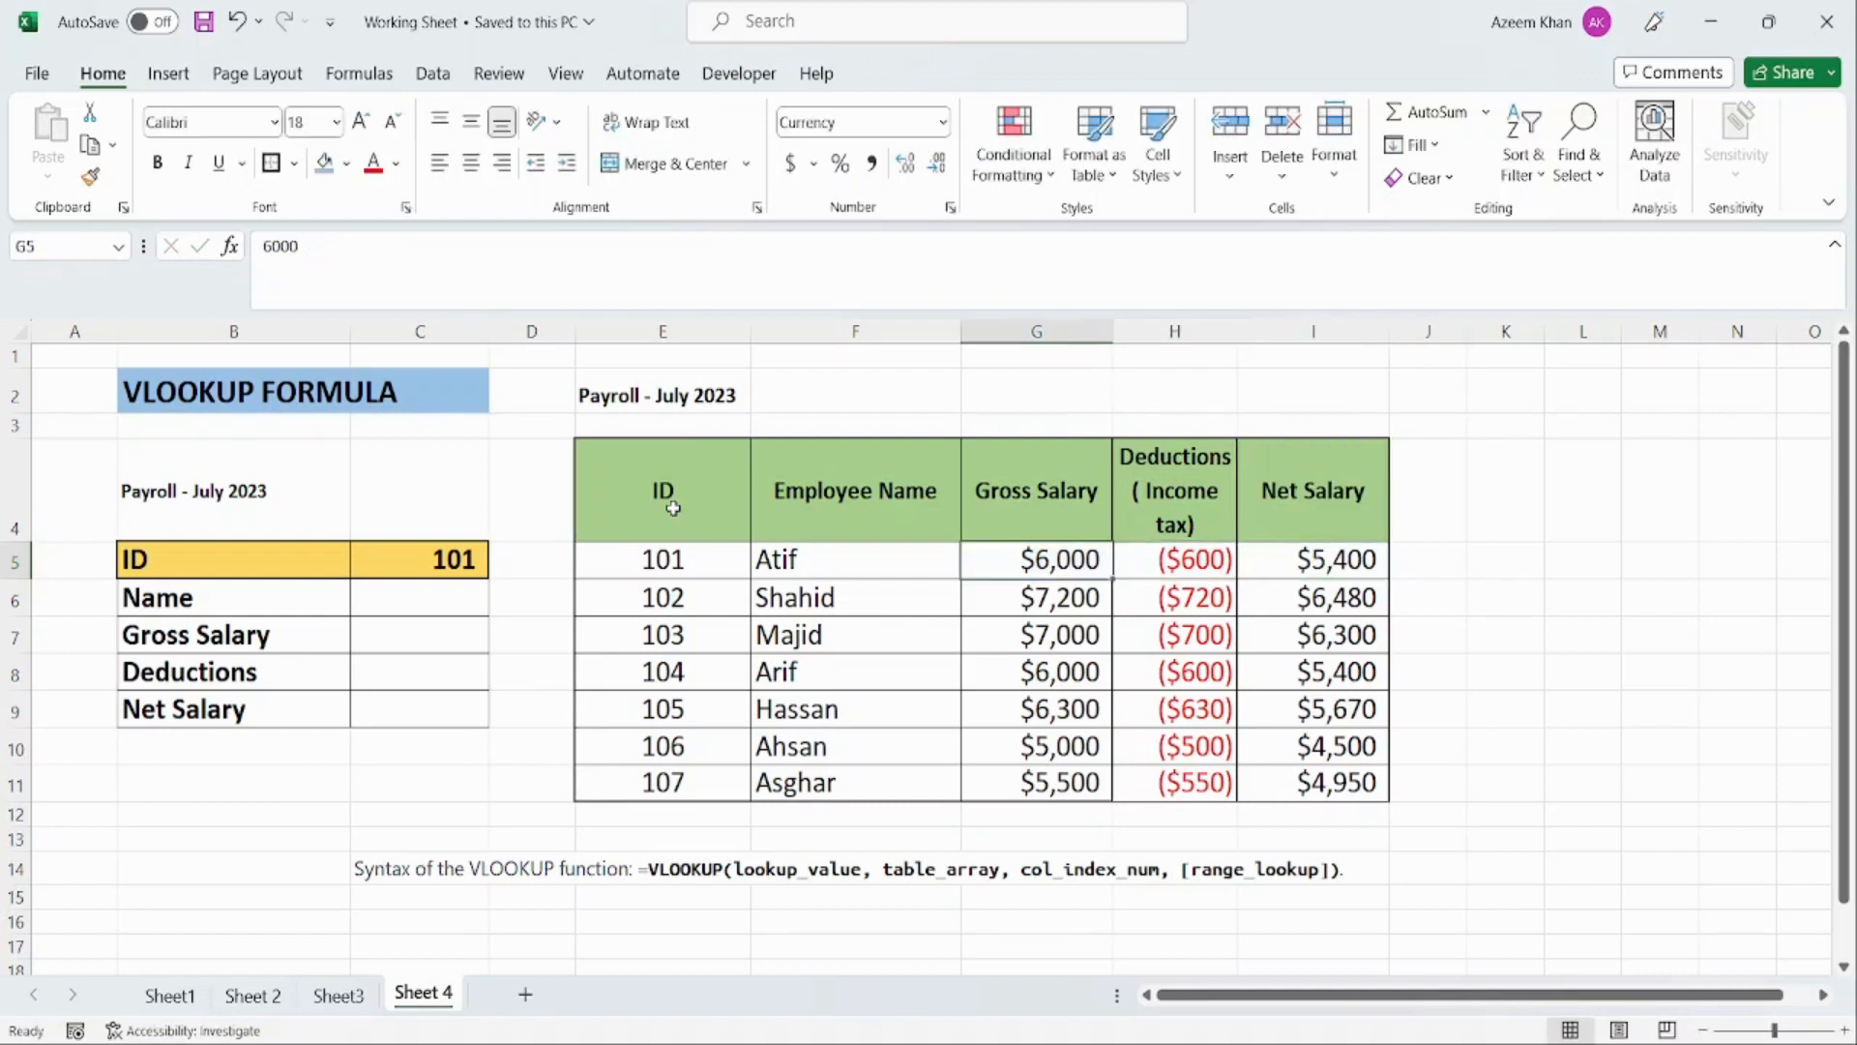
{"action": "key", "text": "Right"}
{"action": "key", "text": "Left"}
{"action": "key", "text": "Left"}
{"action": "key", "text": "Left"}
{"action": "key", "text": "Left"}
{"action": "key", "text": "Right"}
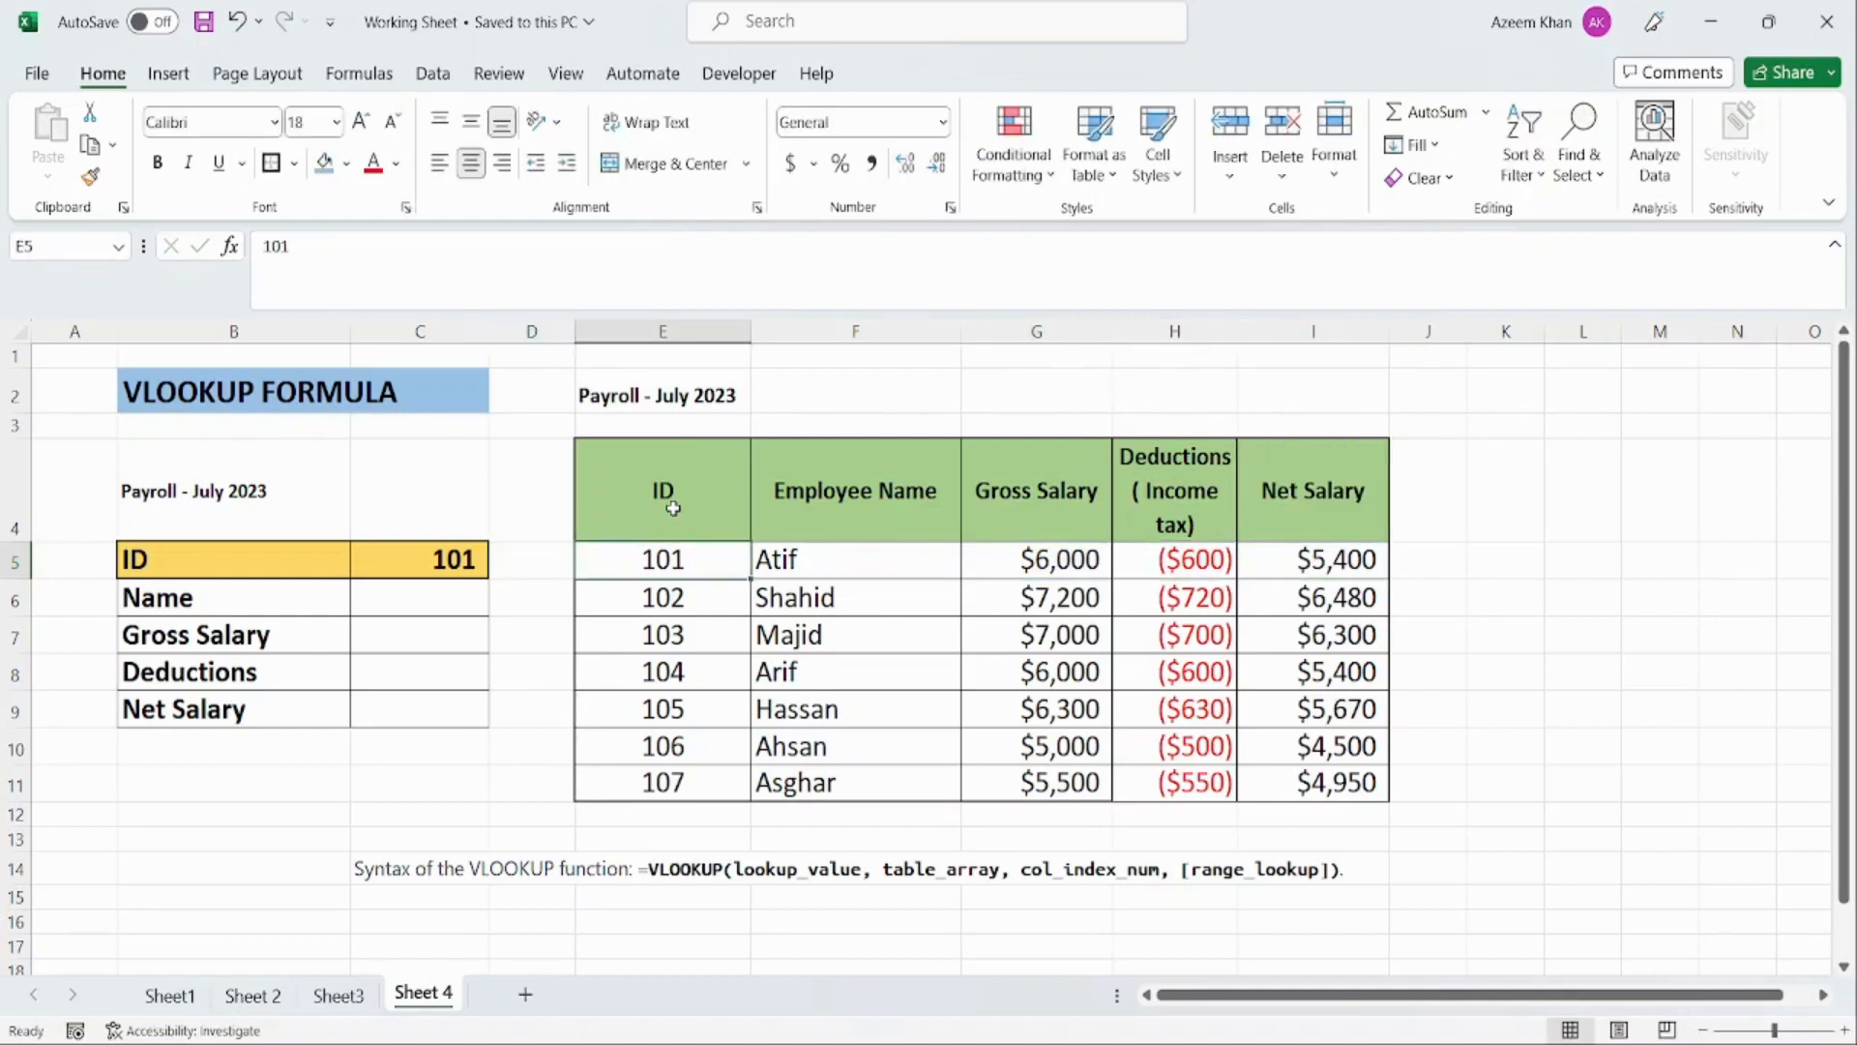
Step: Go through the employee IDs in the payroll table's ID column, from E5 down to E11 and back
{"action": "key", "text": "Down"}
{"action": "key", "text": "Down"}
{"action": "key", "text": "Down"}
{"action": "key", "text": "Down"}
{"action": "key", "text": "Down"}
{"action": "key", "text": "Down"}
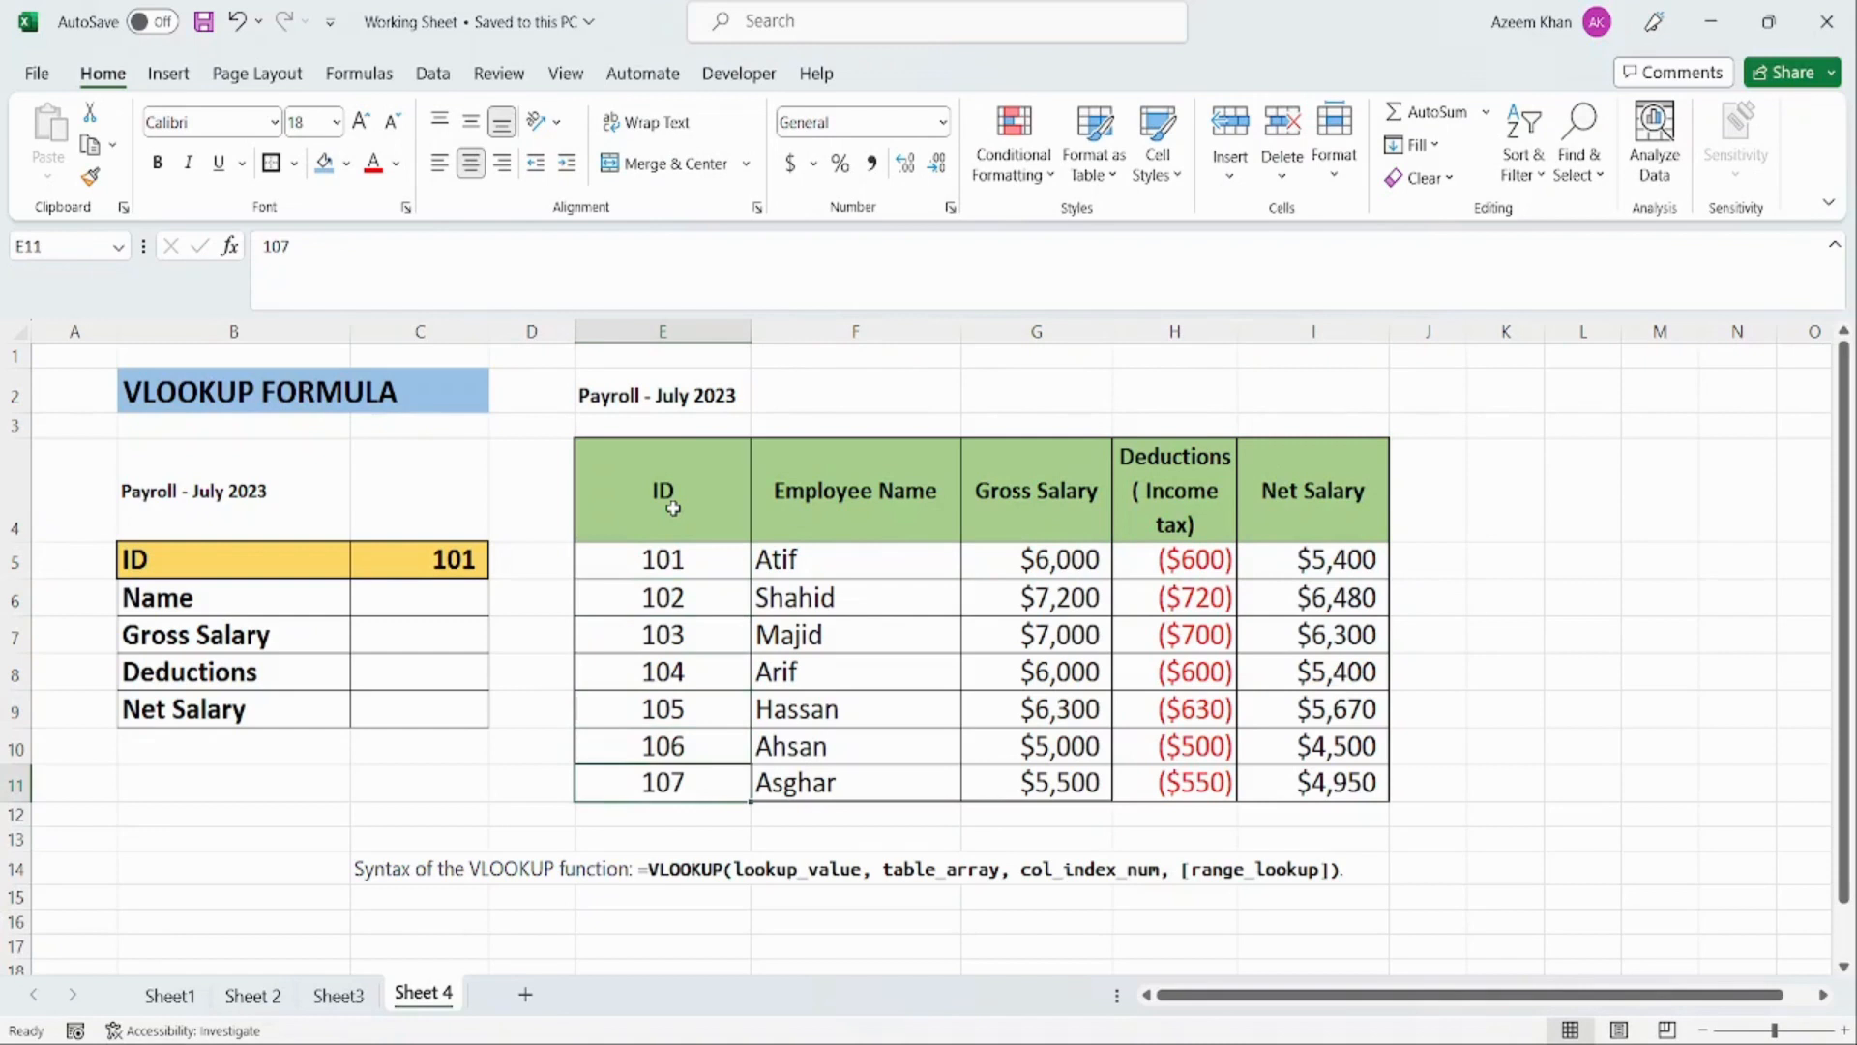
{"action": "key", "text": "Up"}
{"action": "key", "text": "Up"}
{"action": "key", "text": "Up"}
{"action": "key", "text": "Up"}
{"action": "key", "text": "Up"}
{"action": "key", "text": "Up"}
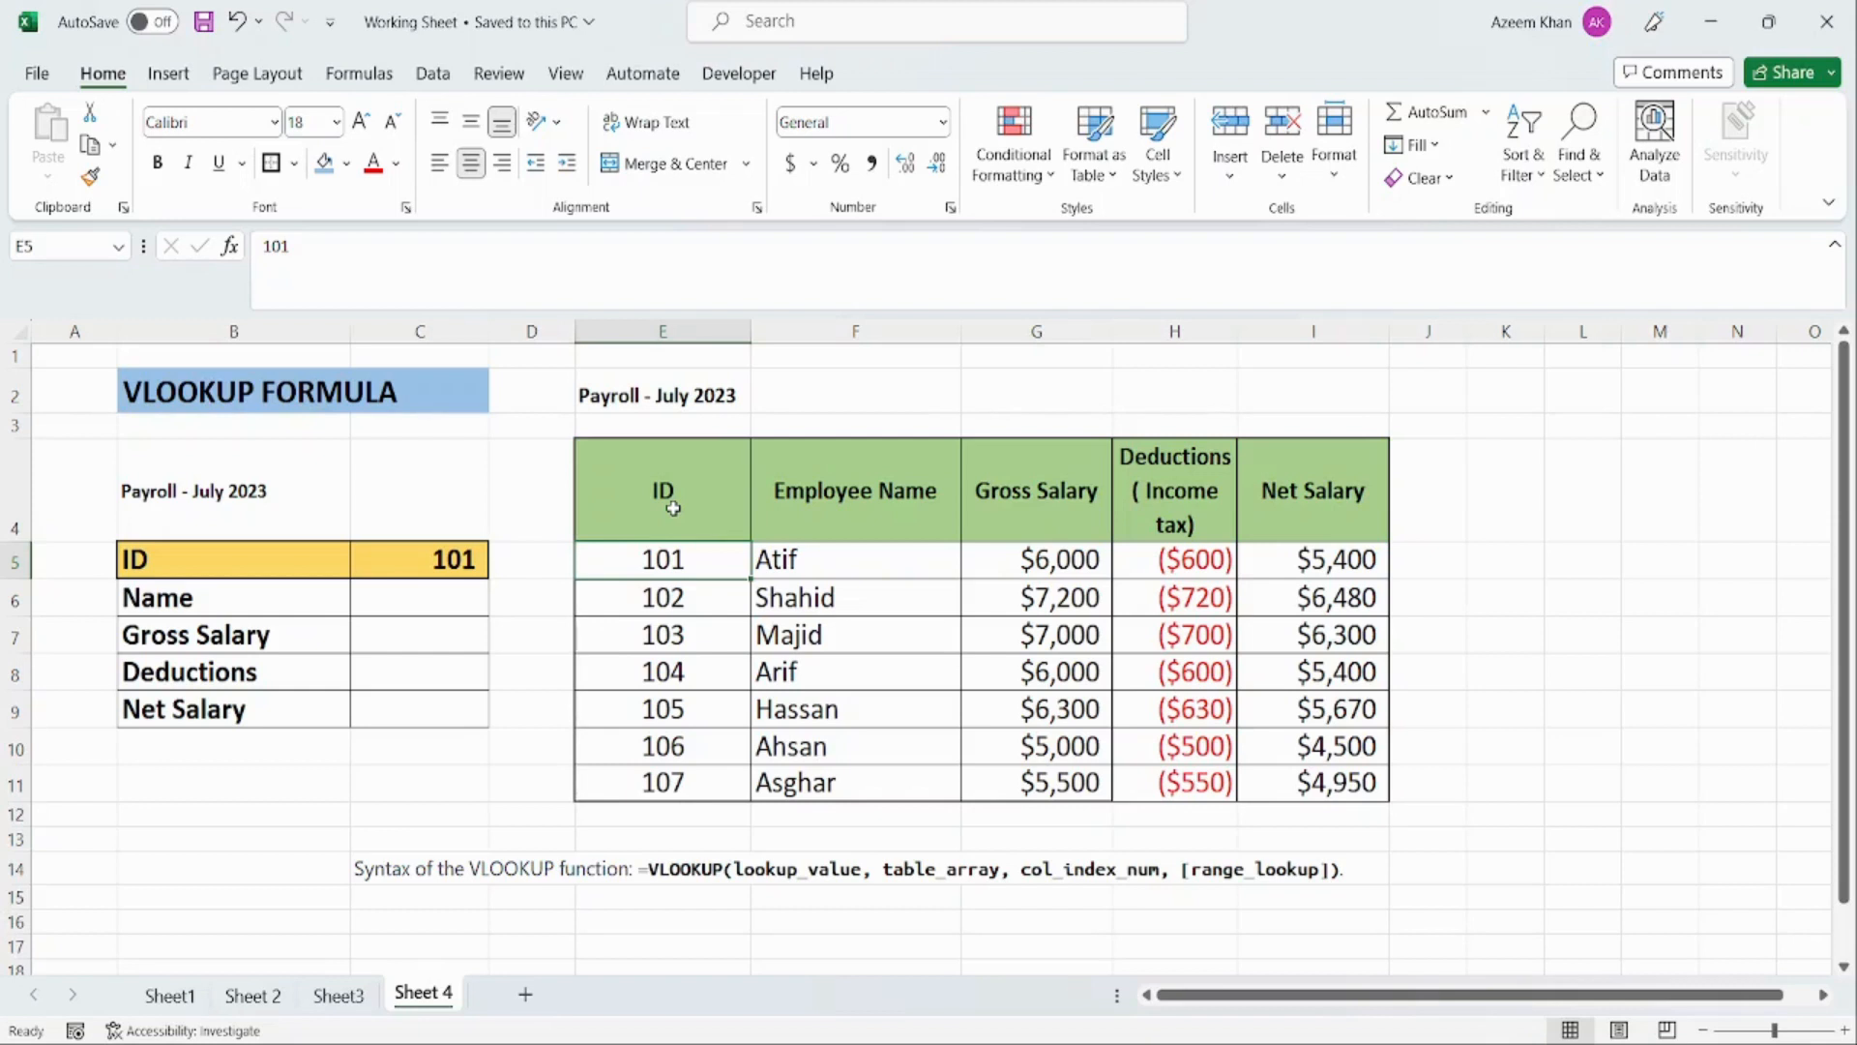
{"action": "key", "text": "Right"}
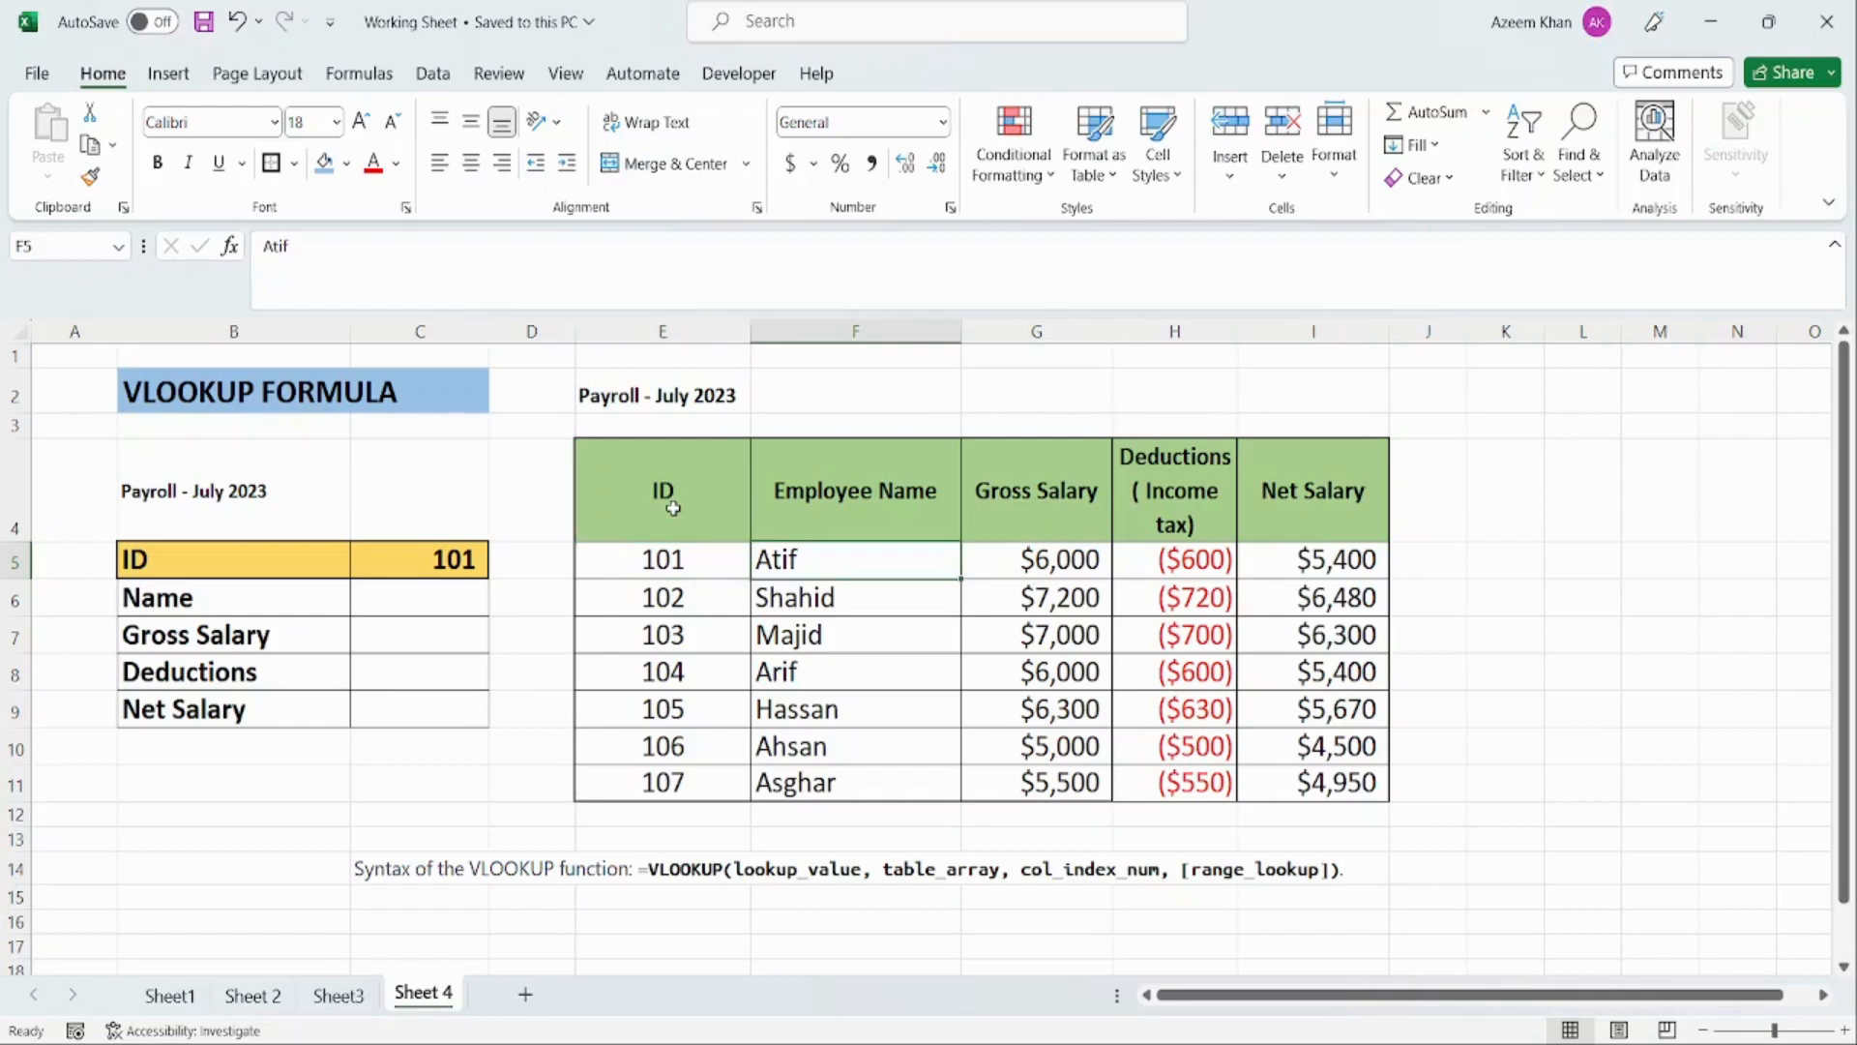
{"action": "key", "text": "Left"}
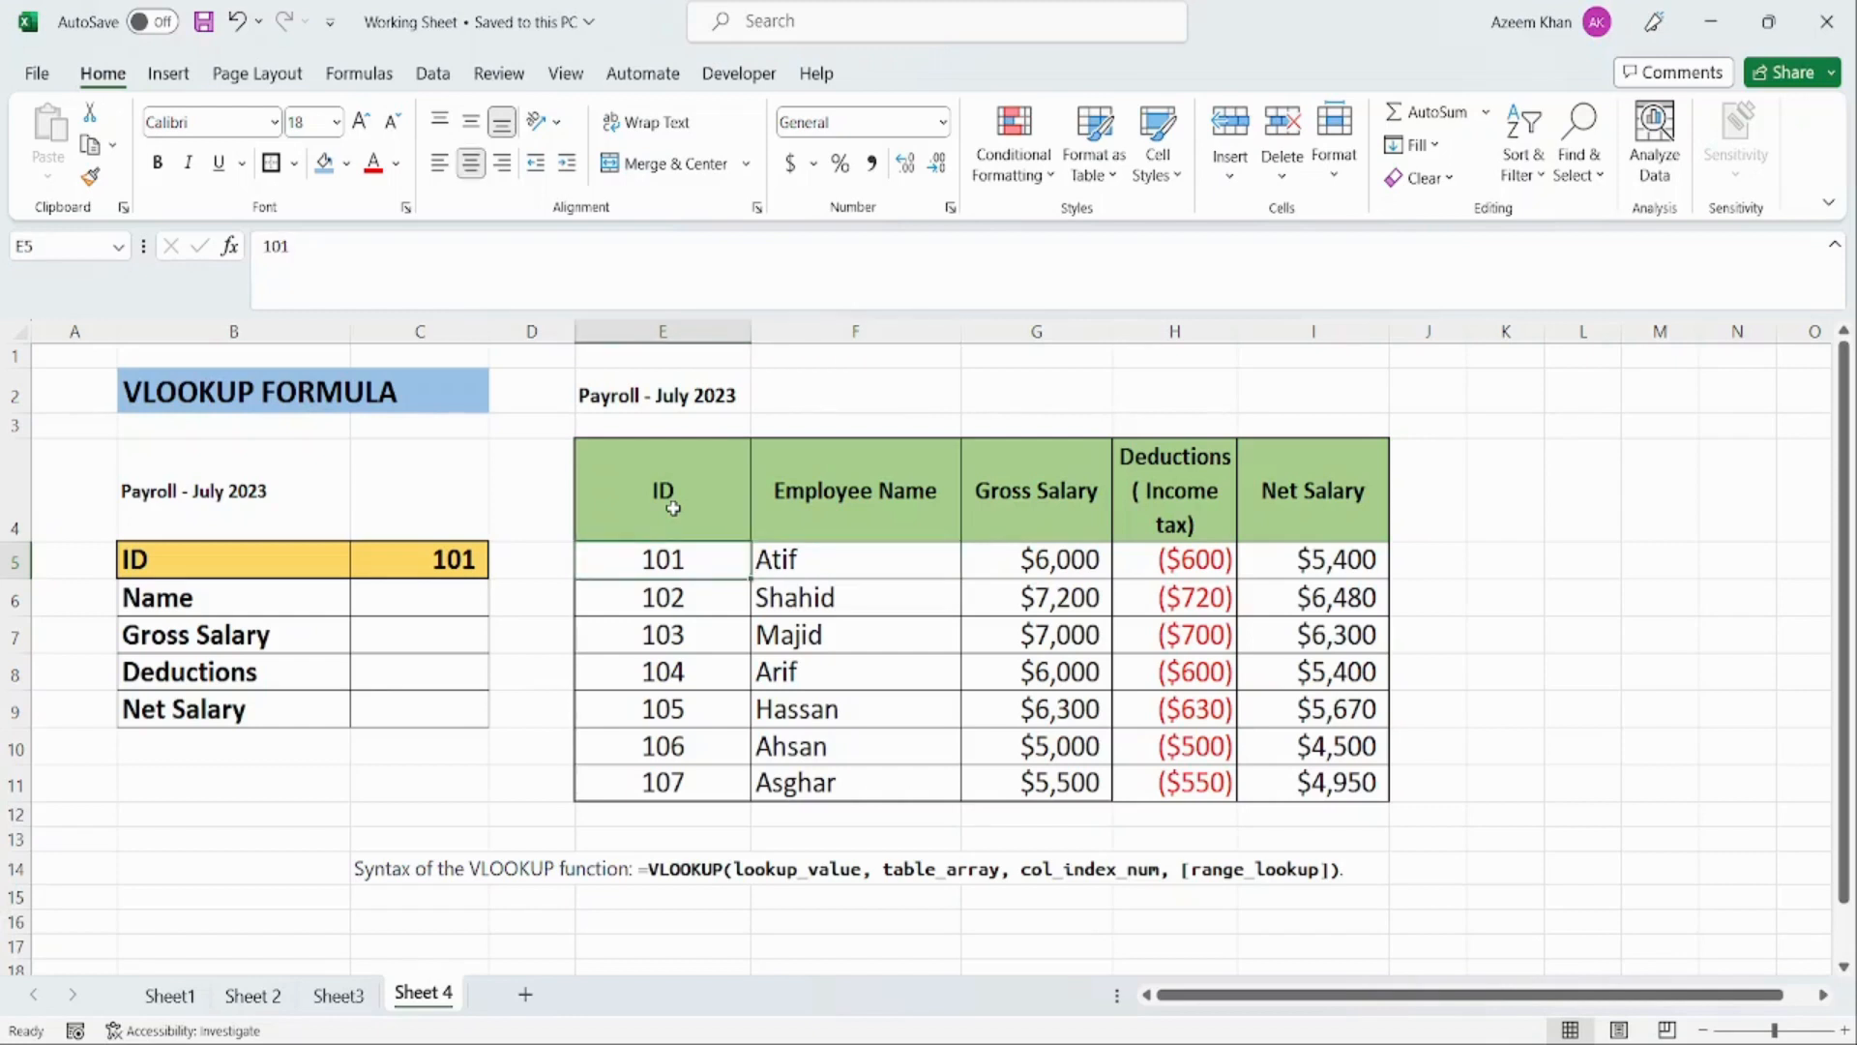
Step: Clear the lookup form's ID cell C5 and enter 101 in it
{"action": "key", "text": "Left"}
{"action": "key", "text": "Left"}
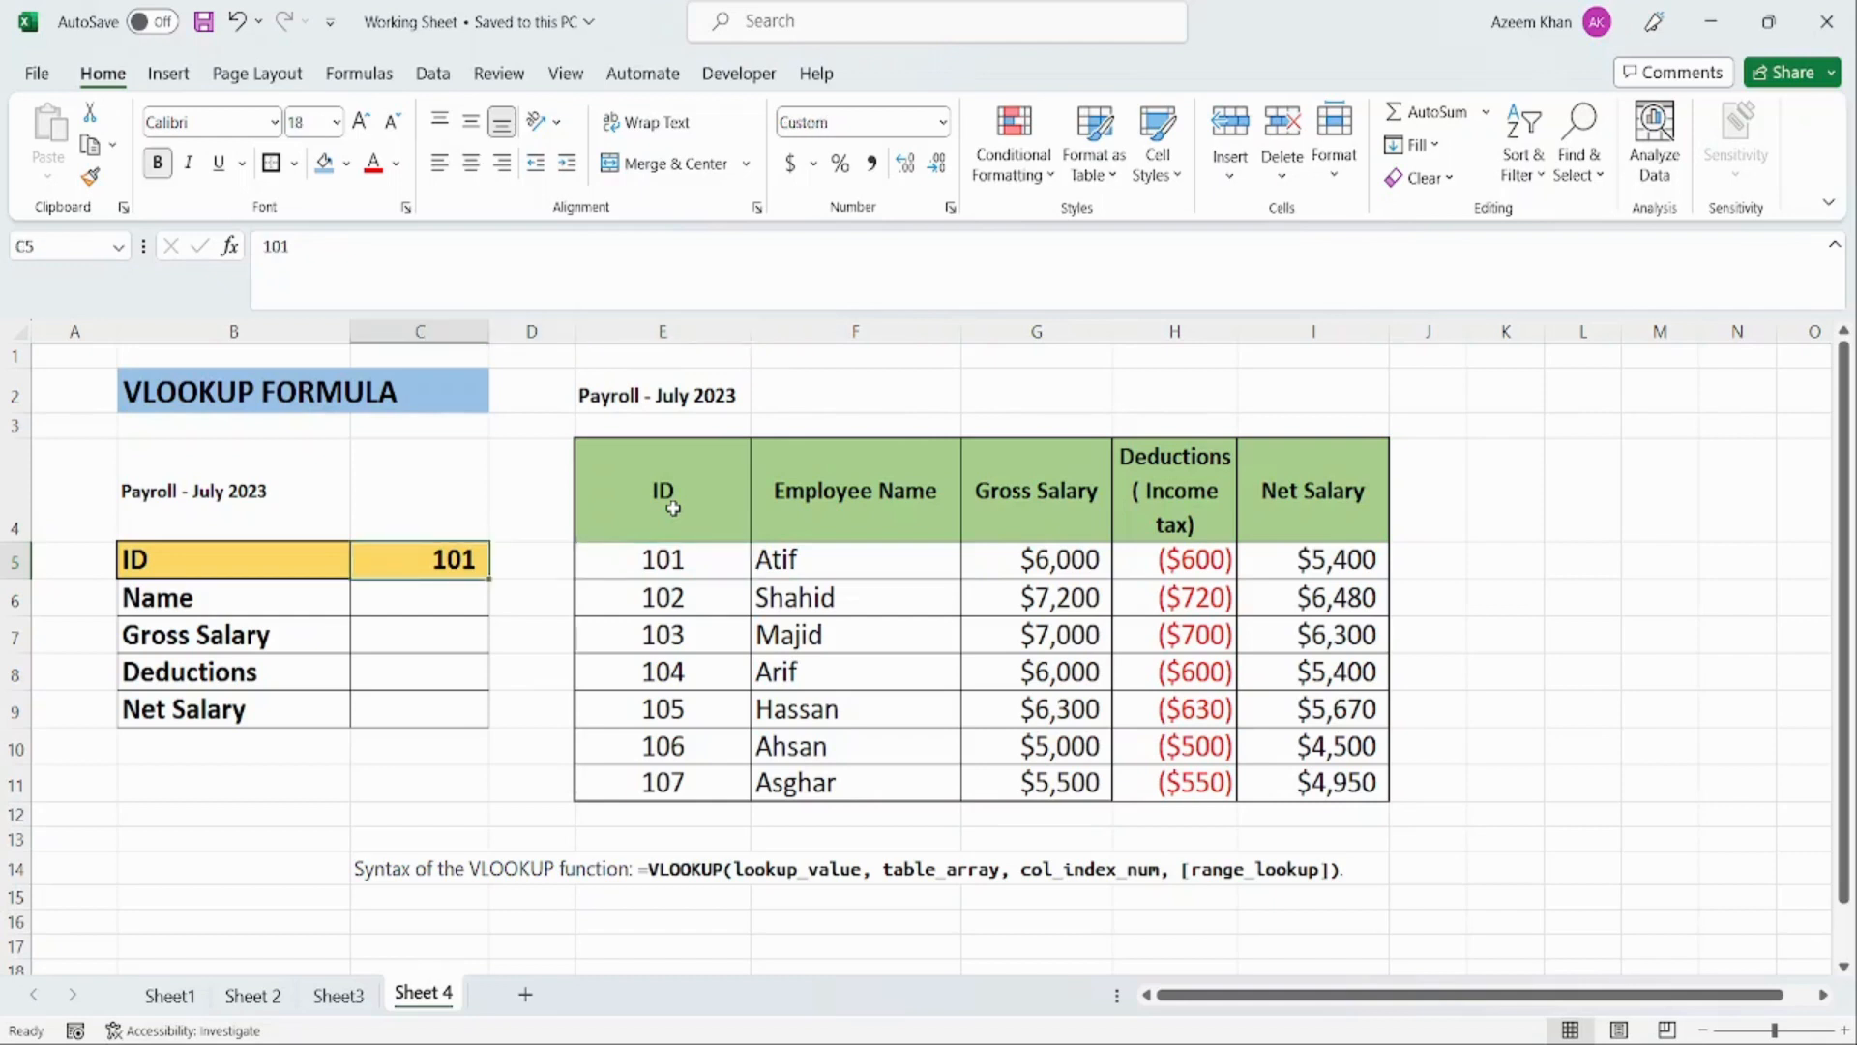
{"action": "key", "text": "Delete"}
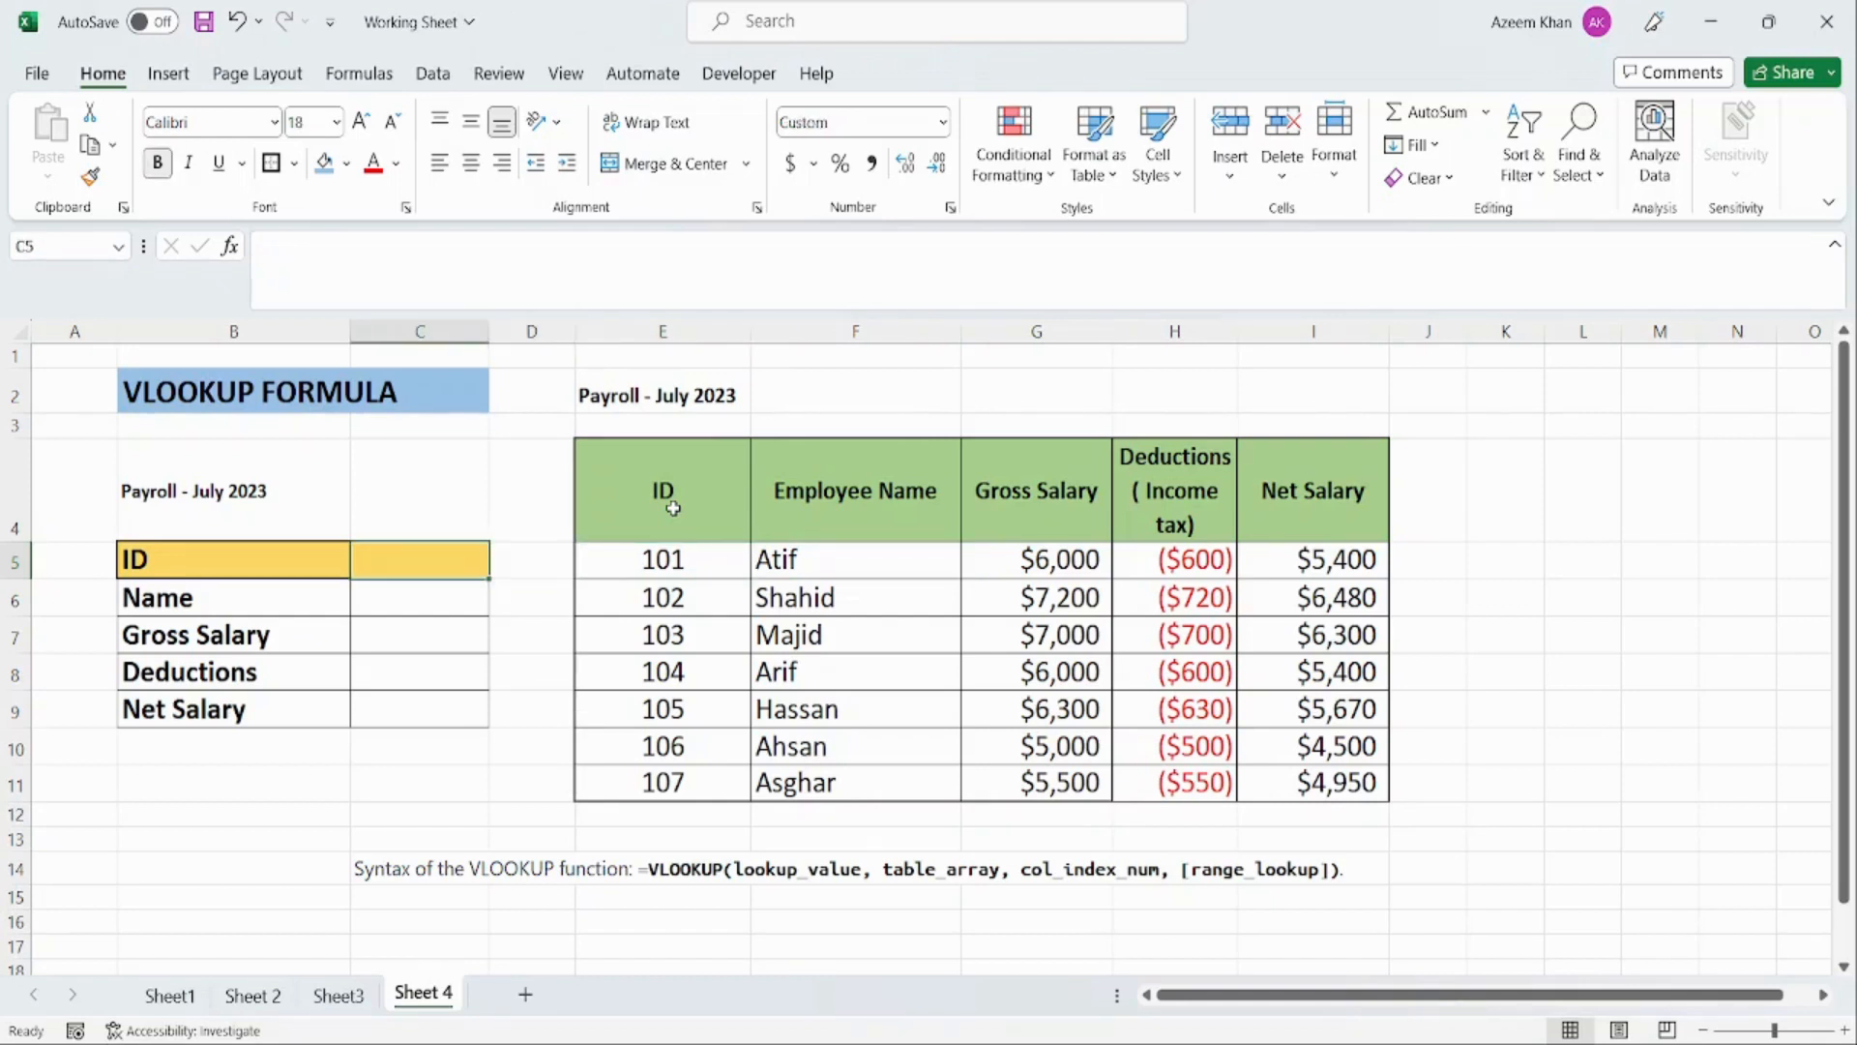
{"action": "type", "text": "101"}
{"action": "key", "text": "Return"}
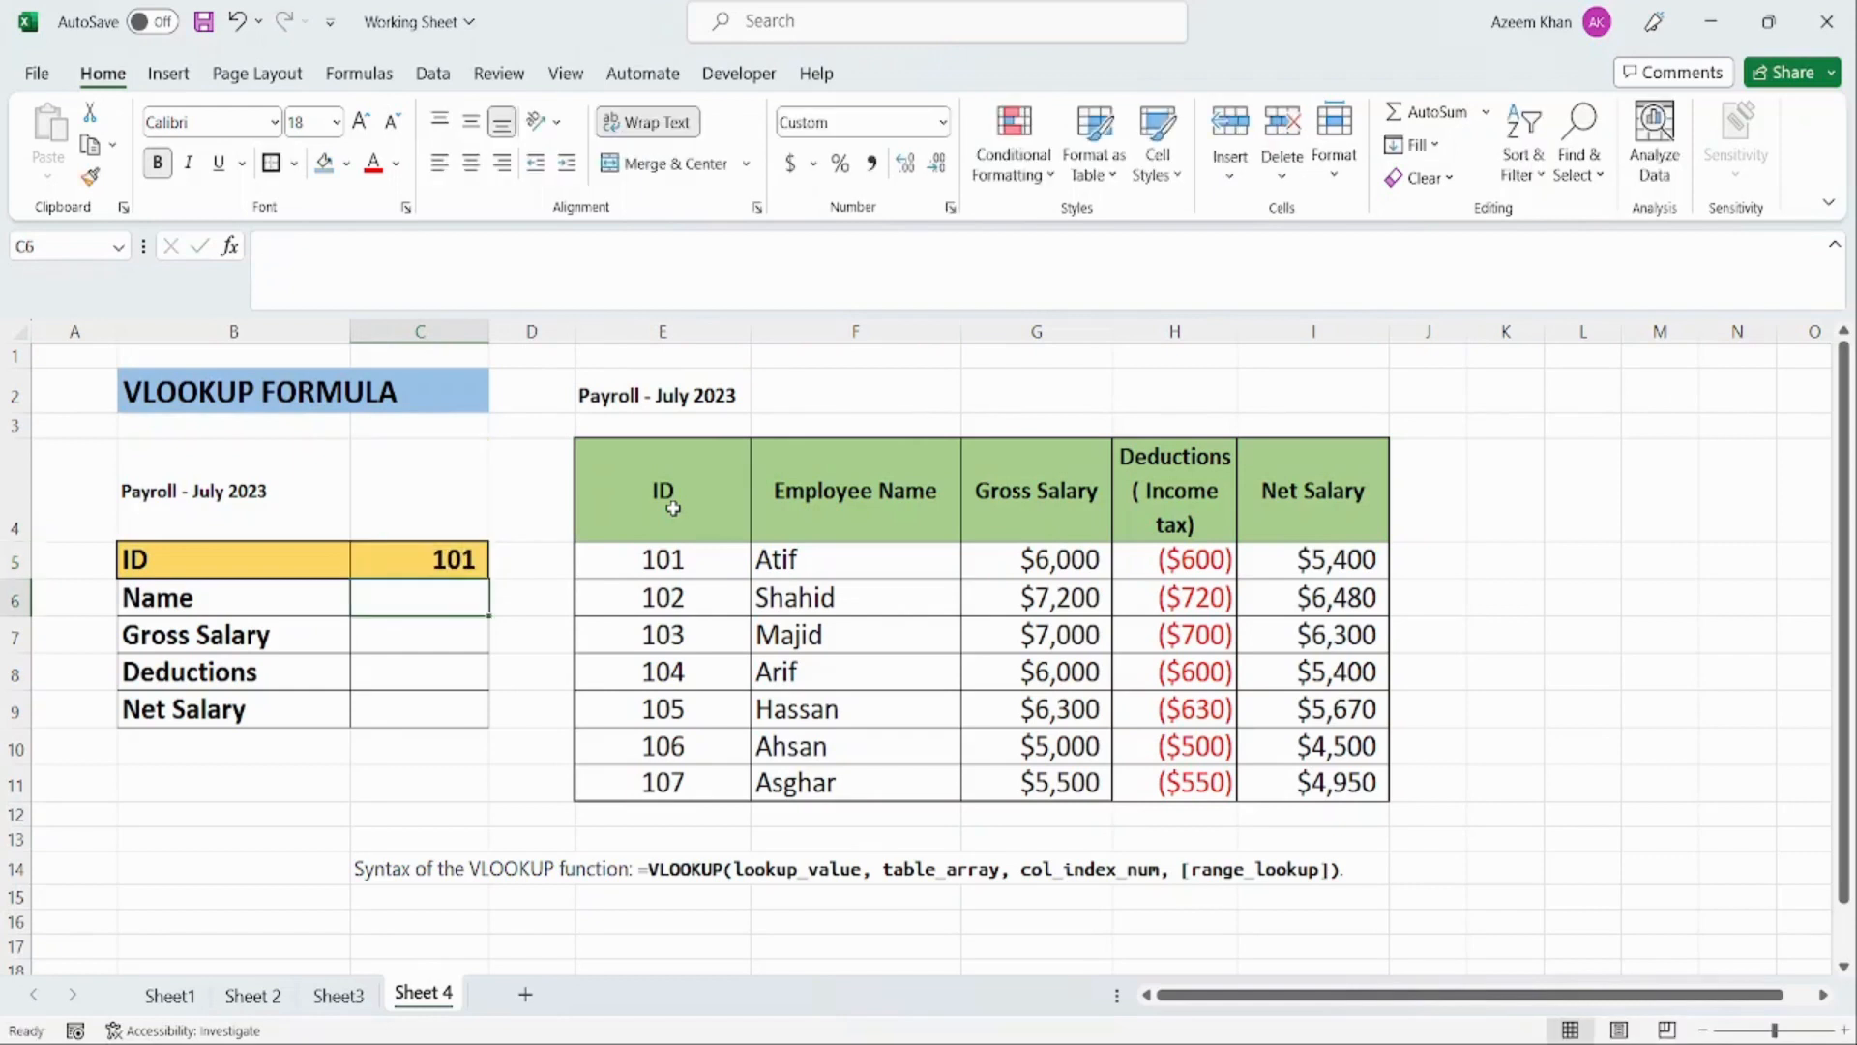
Step: Compare the lookup form's Name to Net Salary result cells with the matching columns of the payroll table
{"action": "key", "text": "Left"}
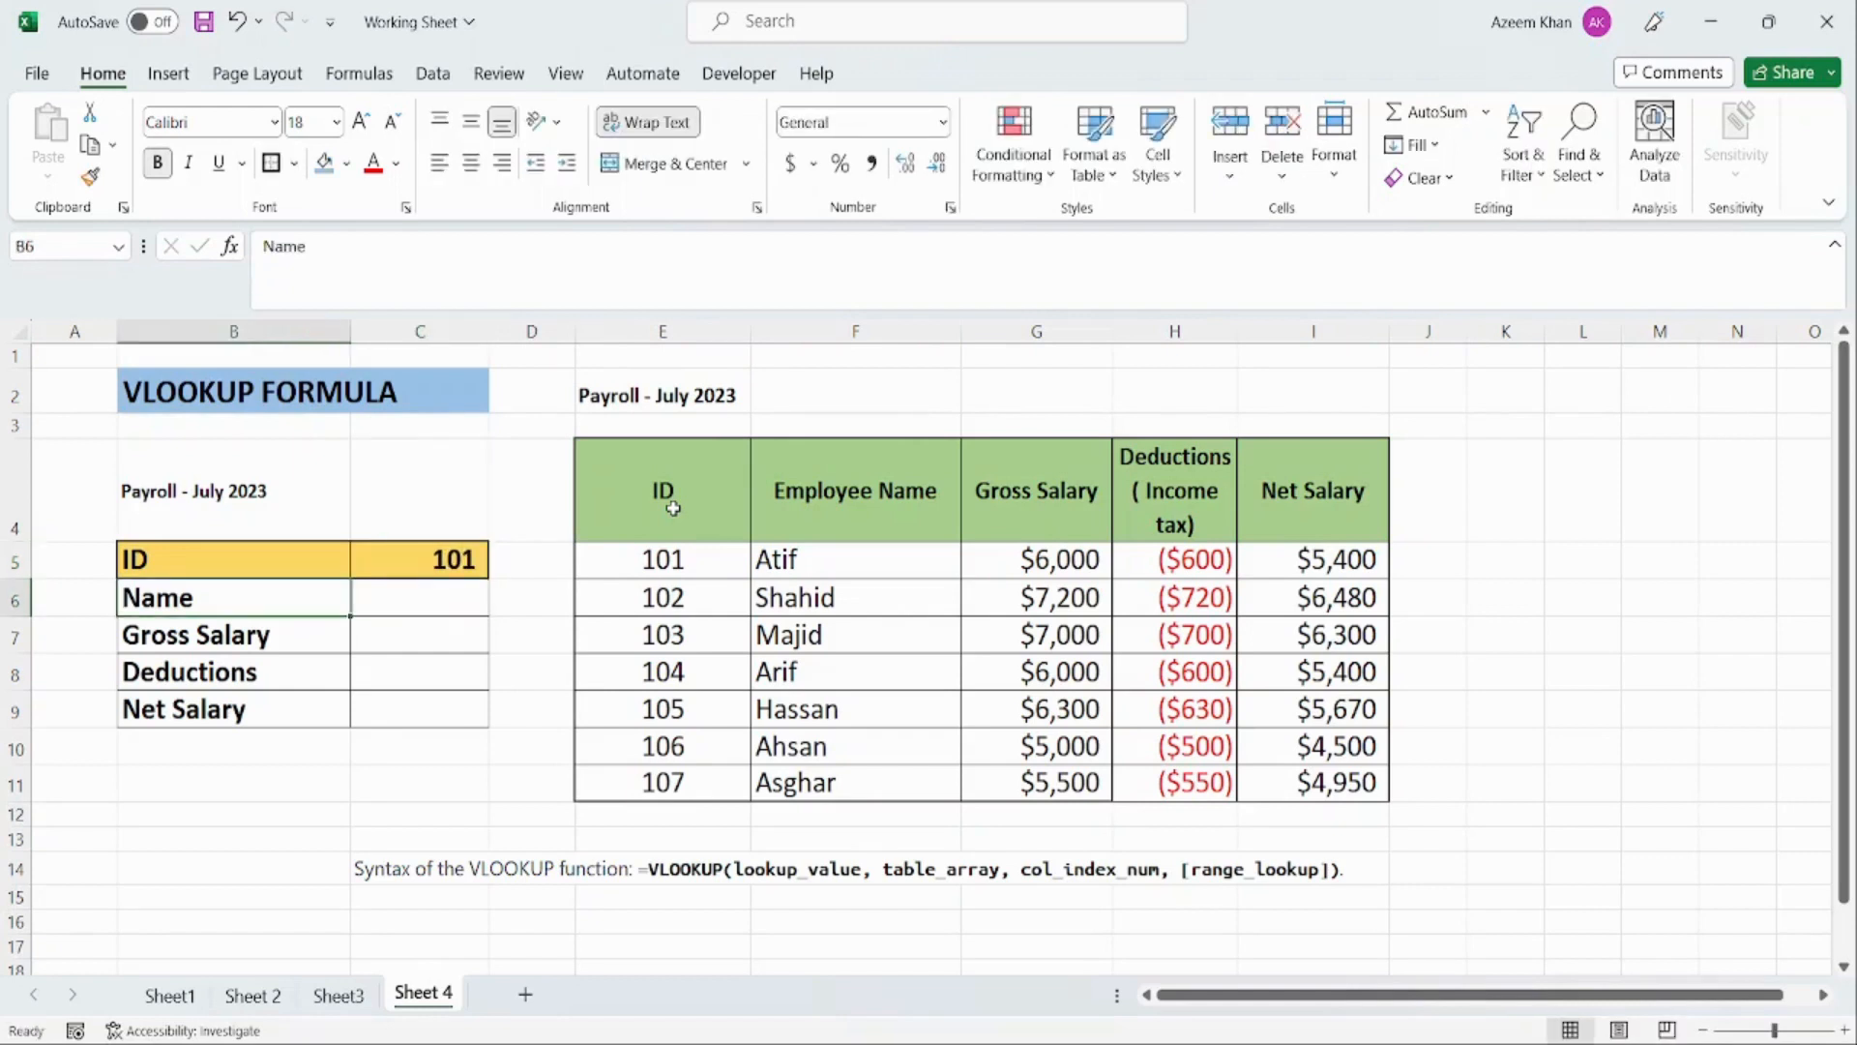
{"action": "key", "text": "Right"}
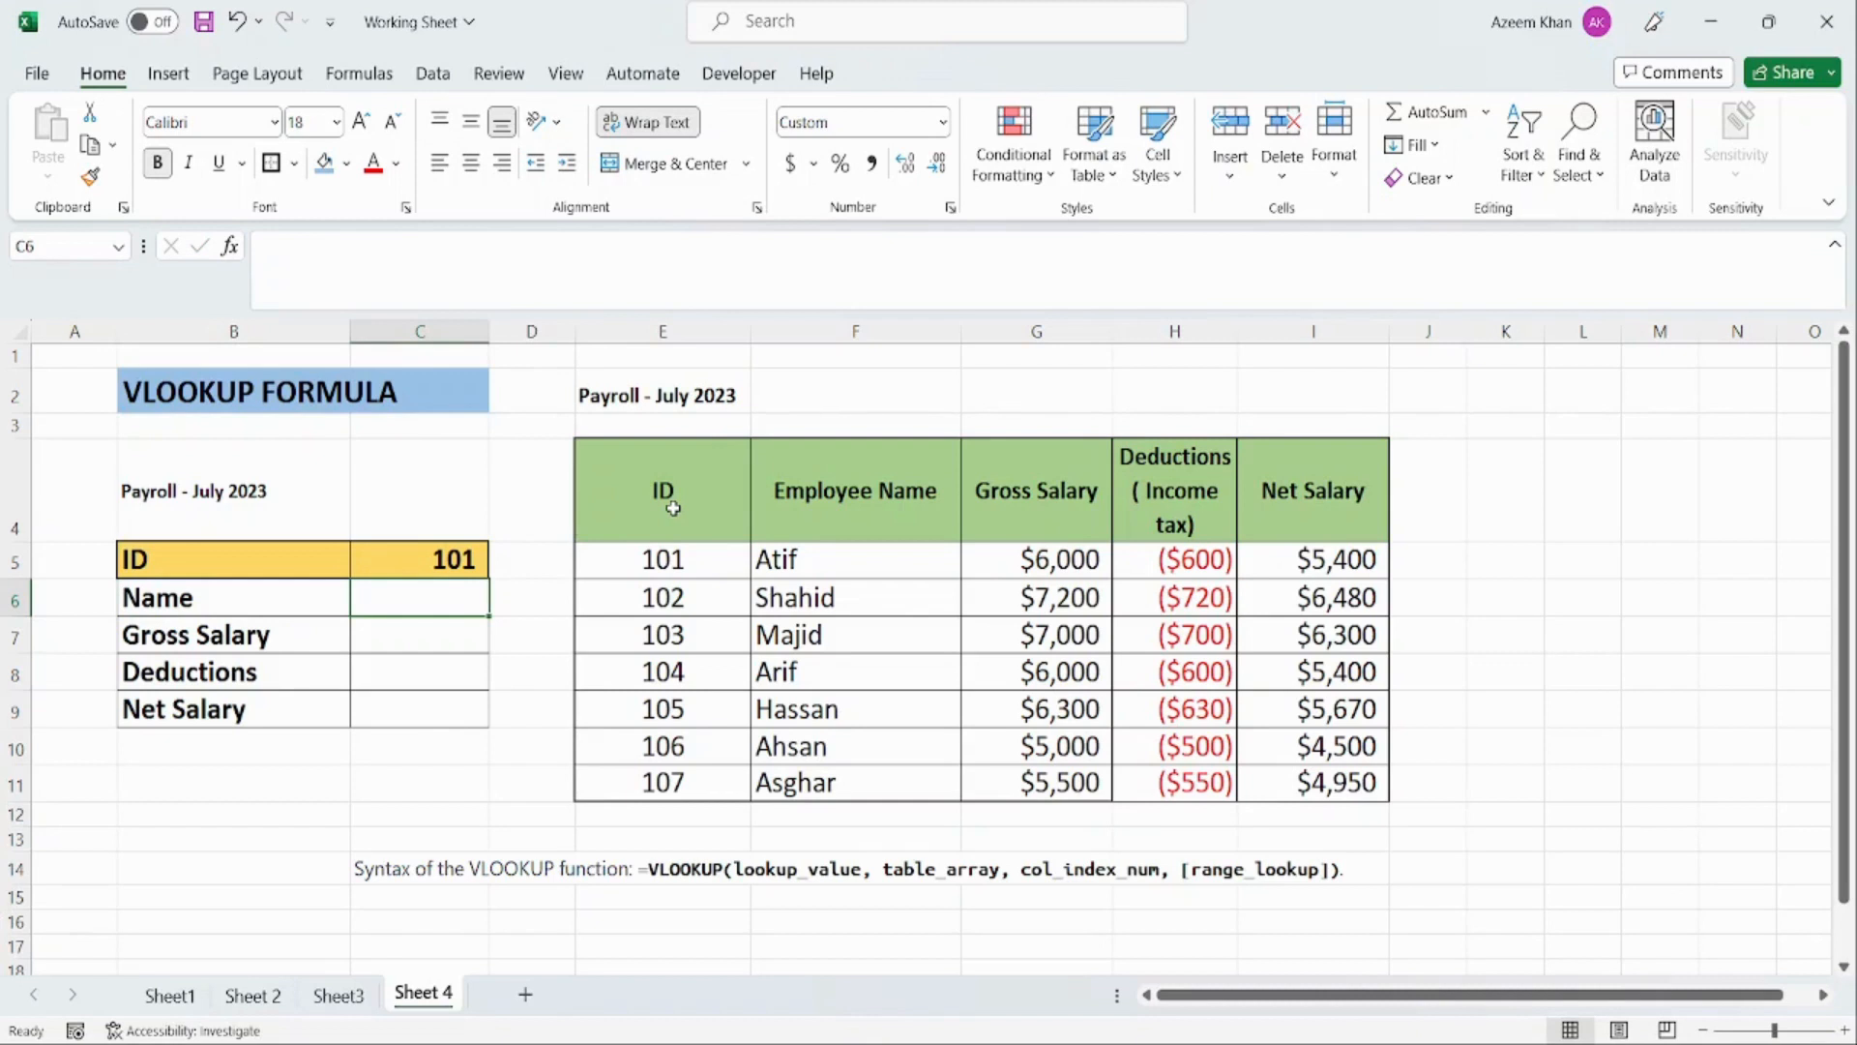
{"action": "key", "text": "Up"}
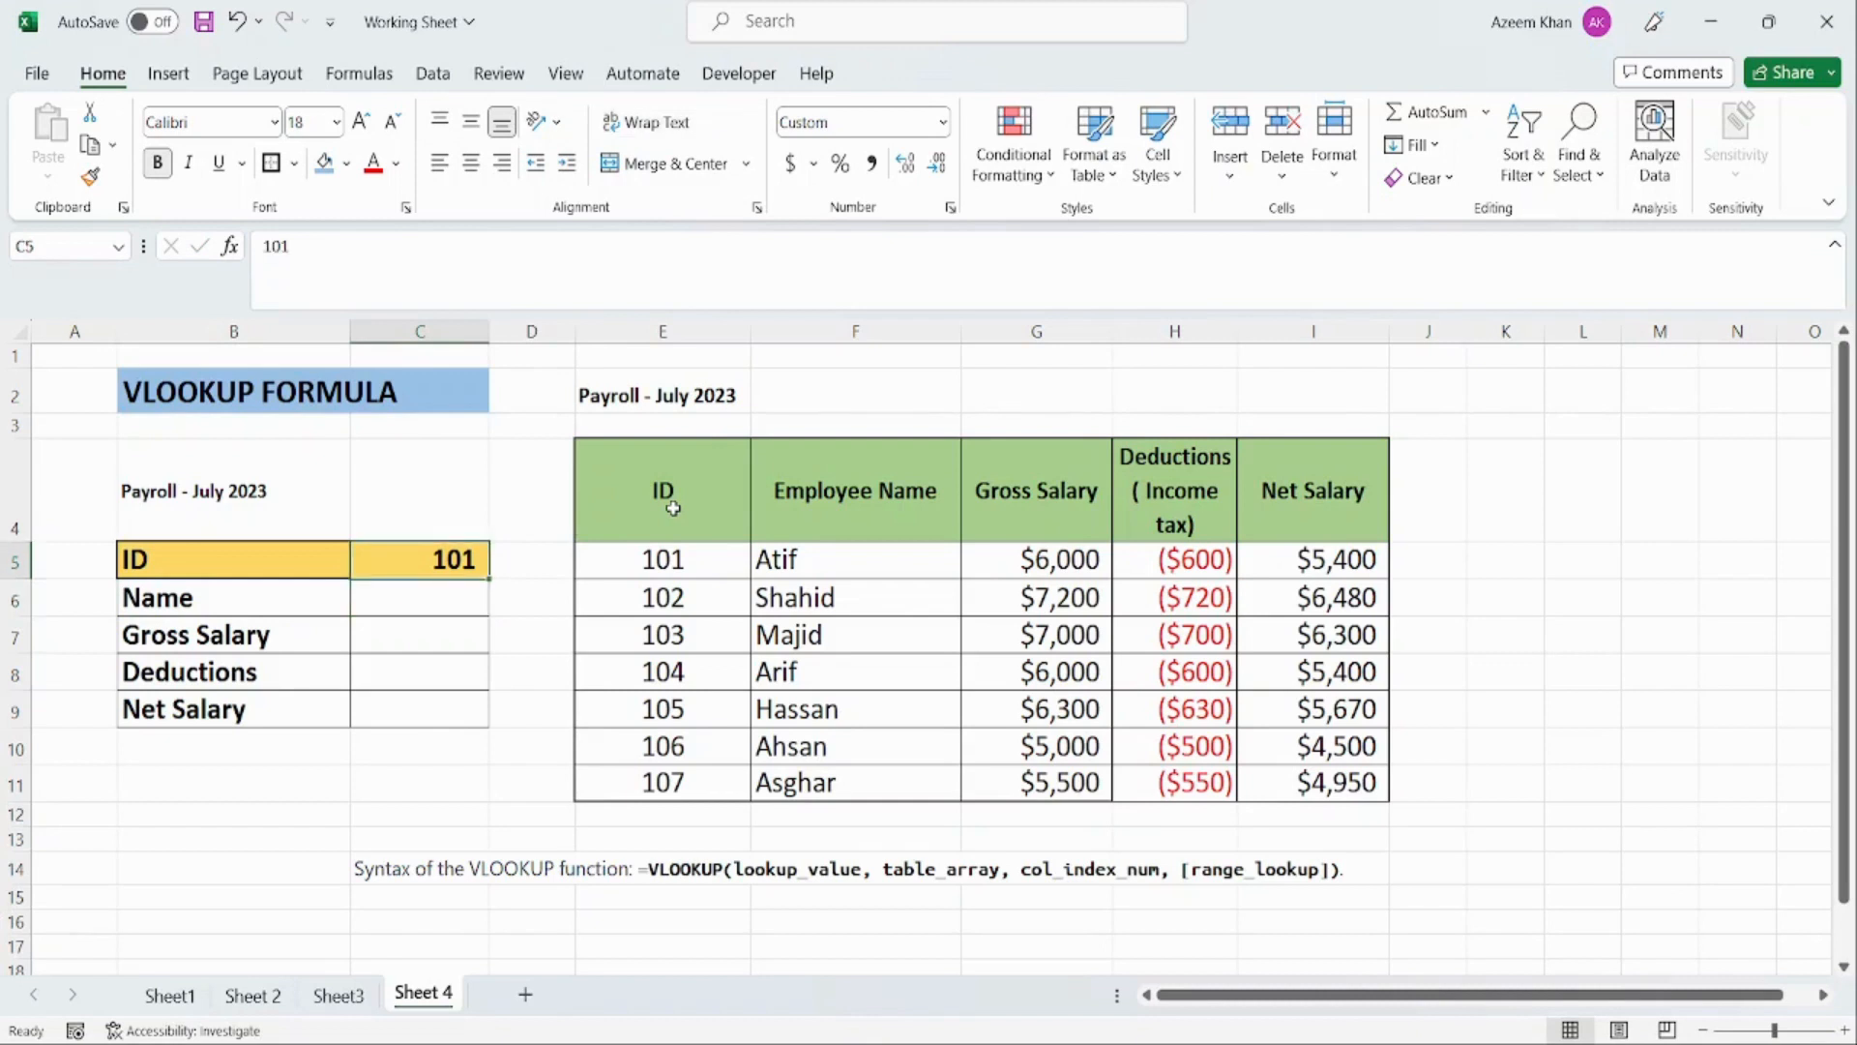
{"action": "key", "text": "Down"}
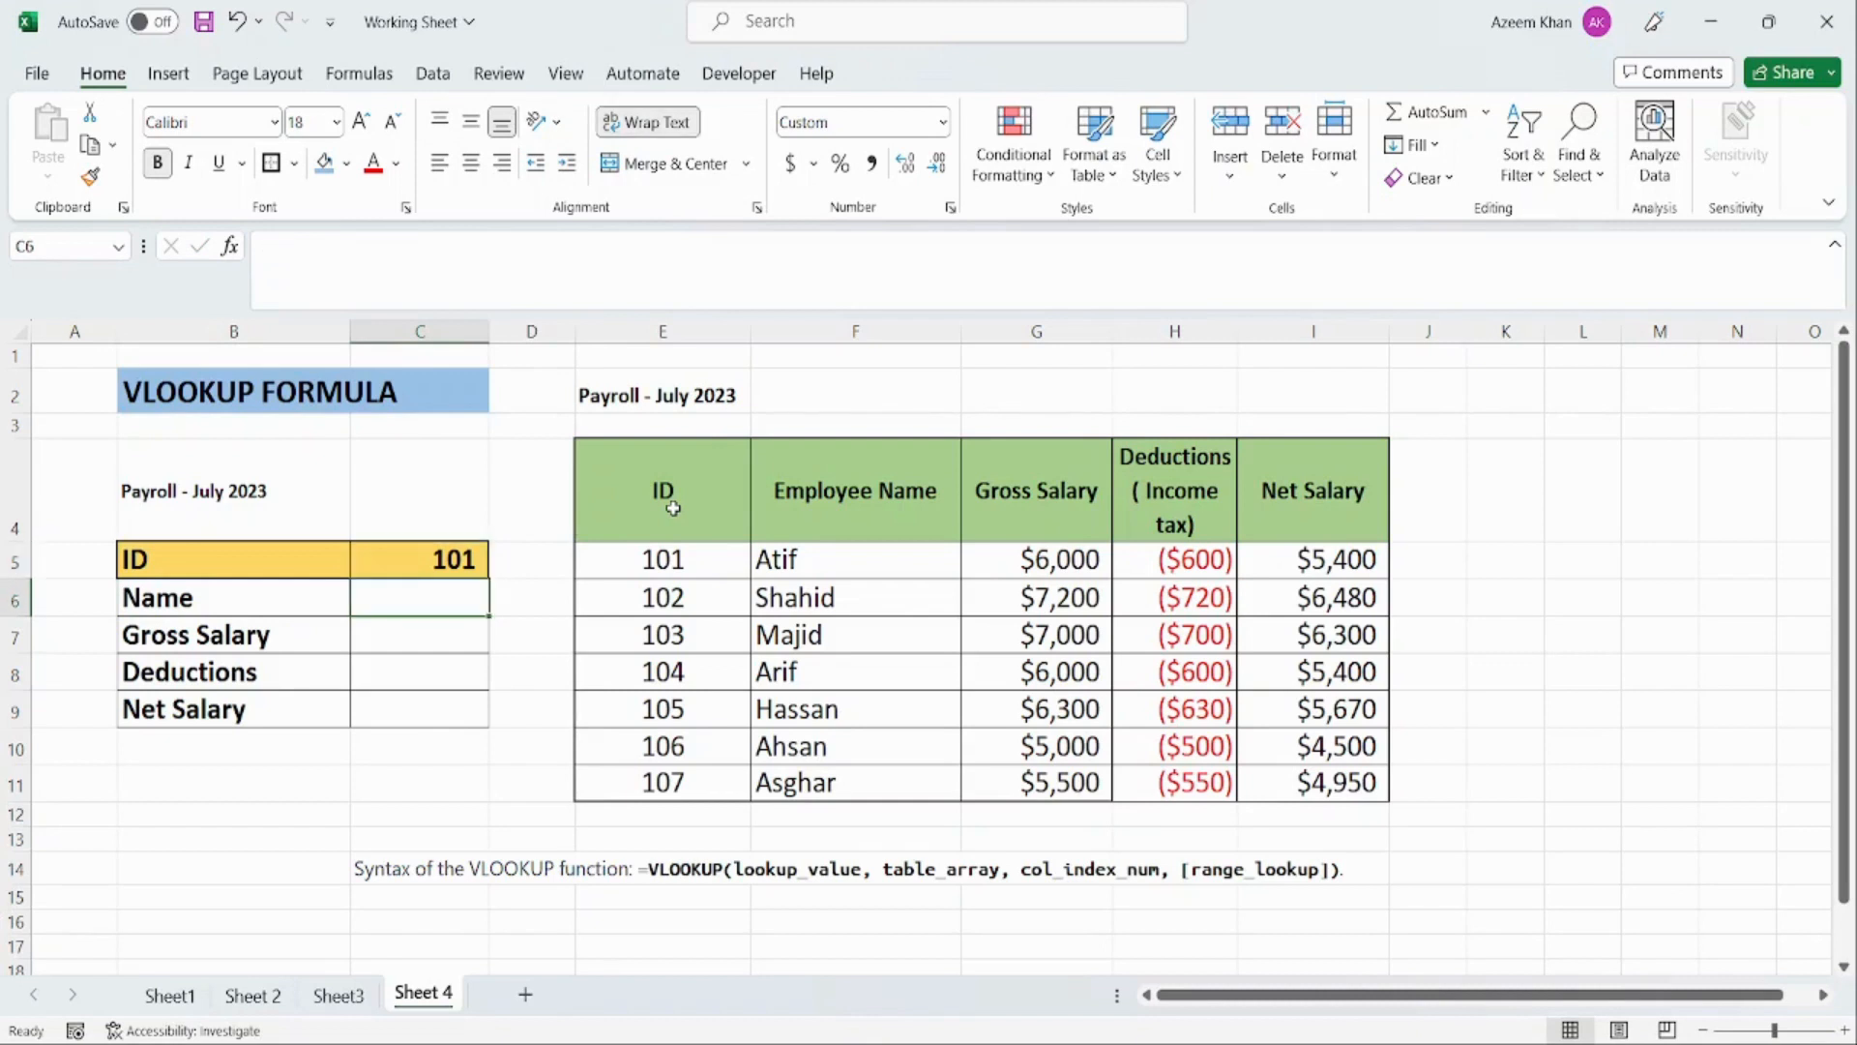
{"action": "key", "text": "Down"}
{"action": "key", "text": "Down"}
{"action": "key", "text": "Down"}
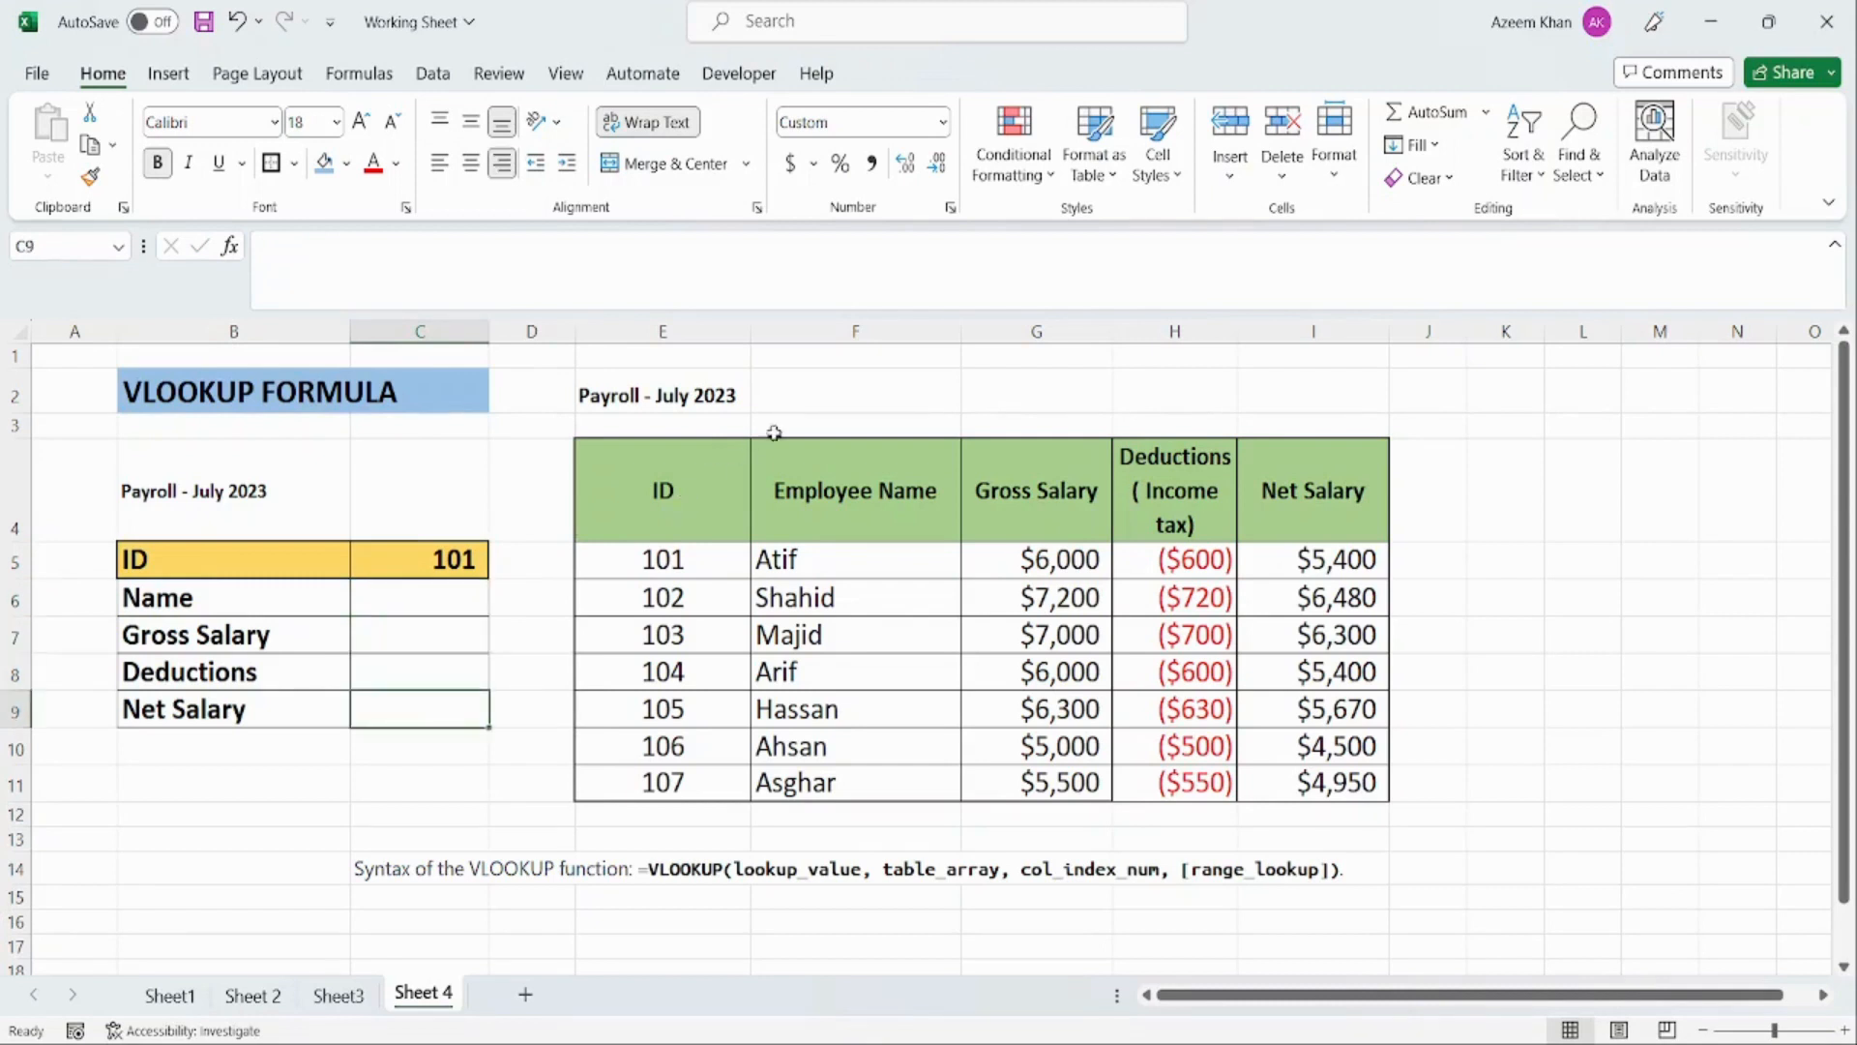
{"action": "left_click", "coordinate": [437, 597]}
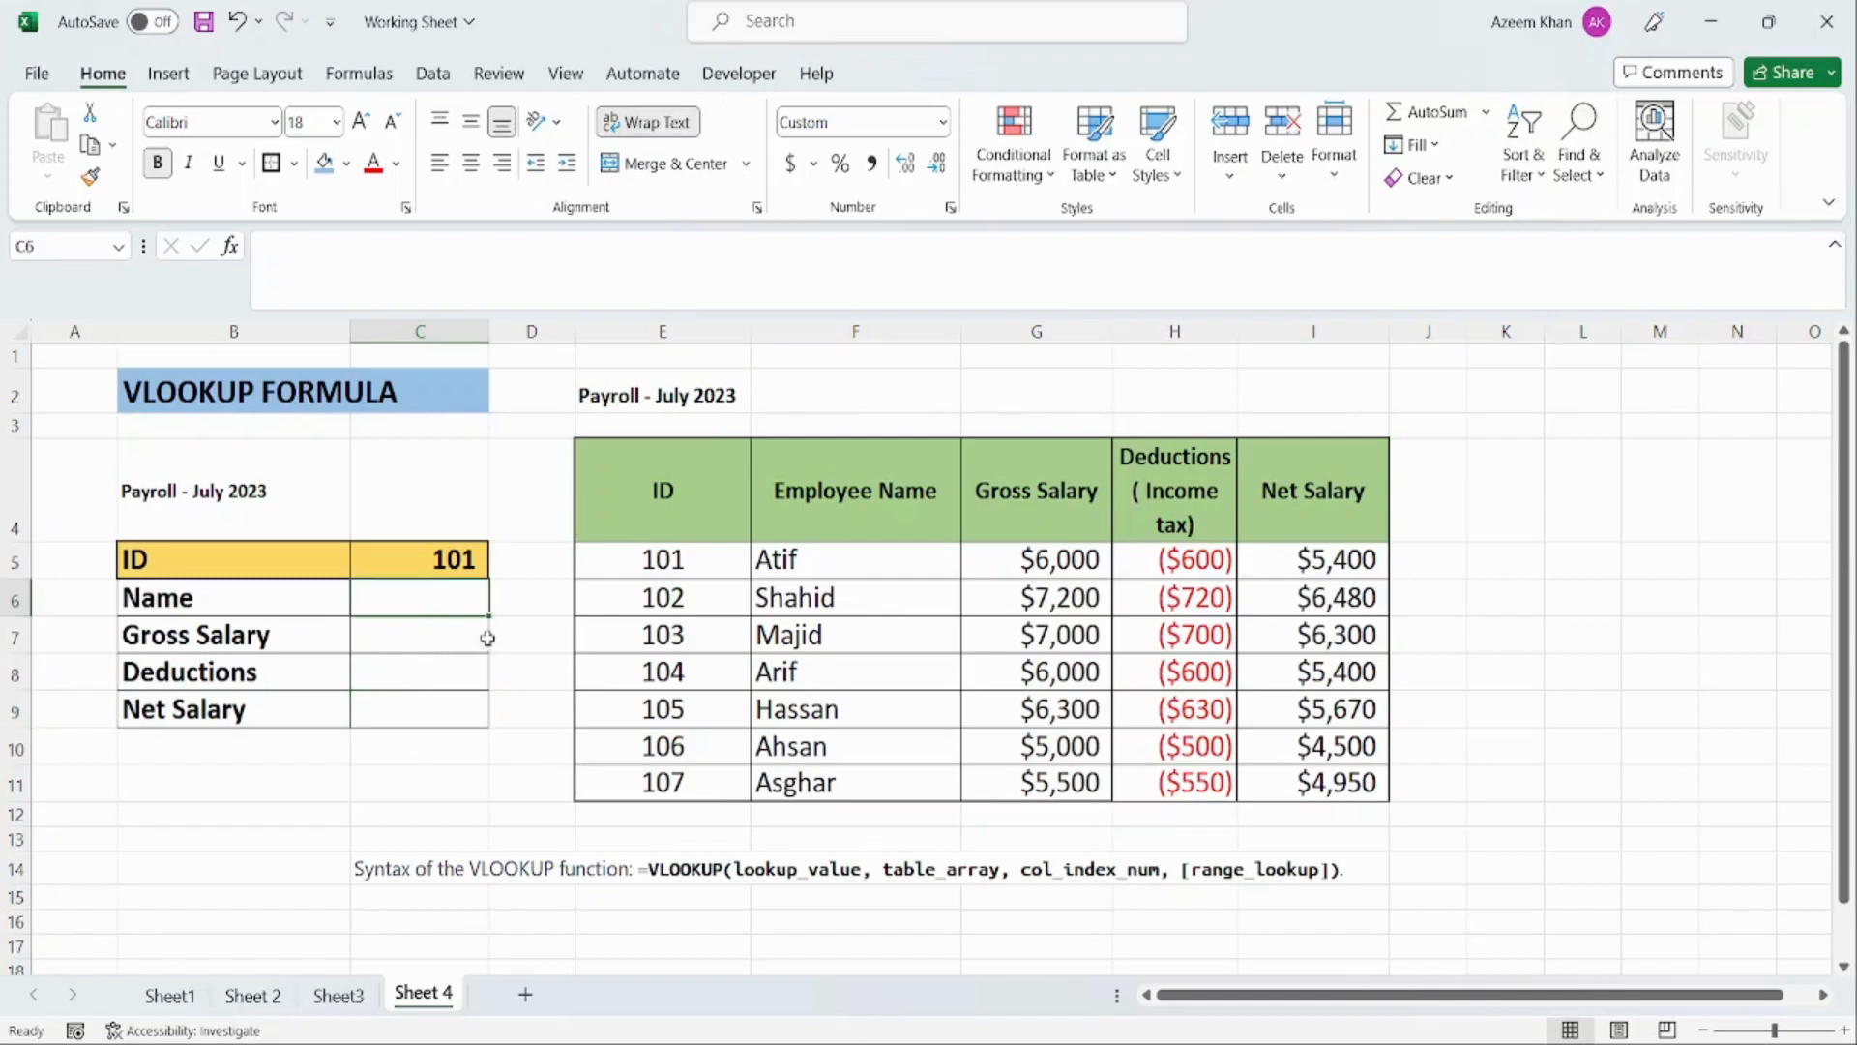
{"action": "left_click", "coordinate": [674, 562]}
{"action": "left_click", "coordinate": [867, 585]}
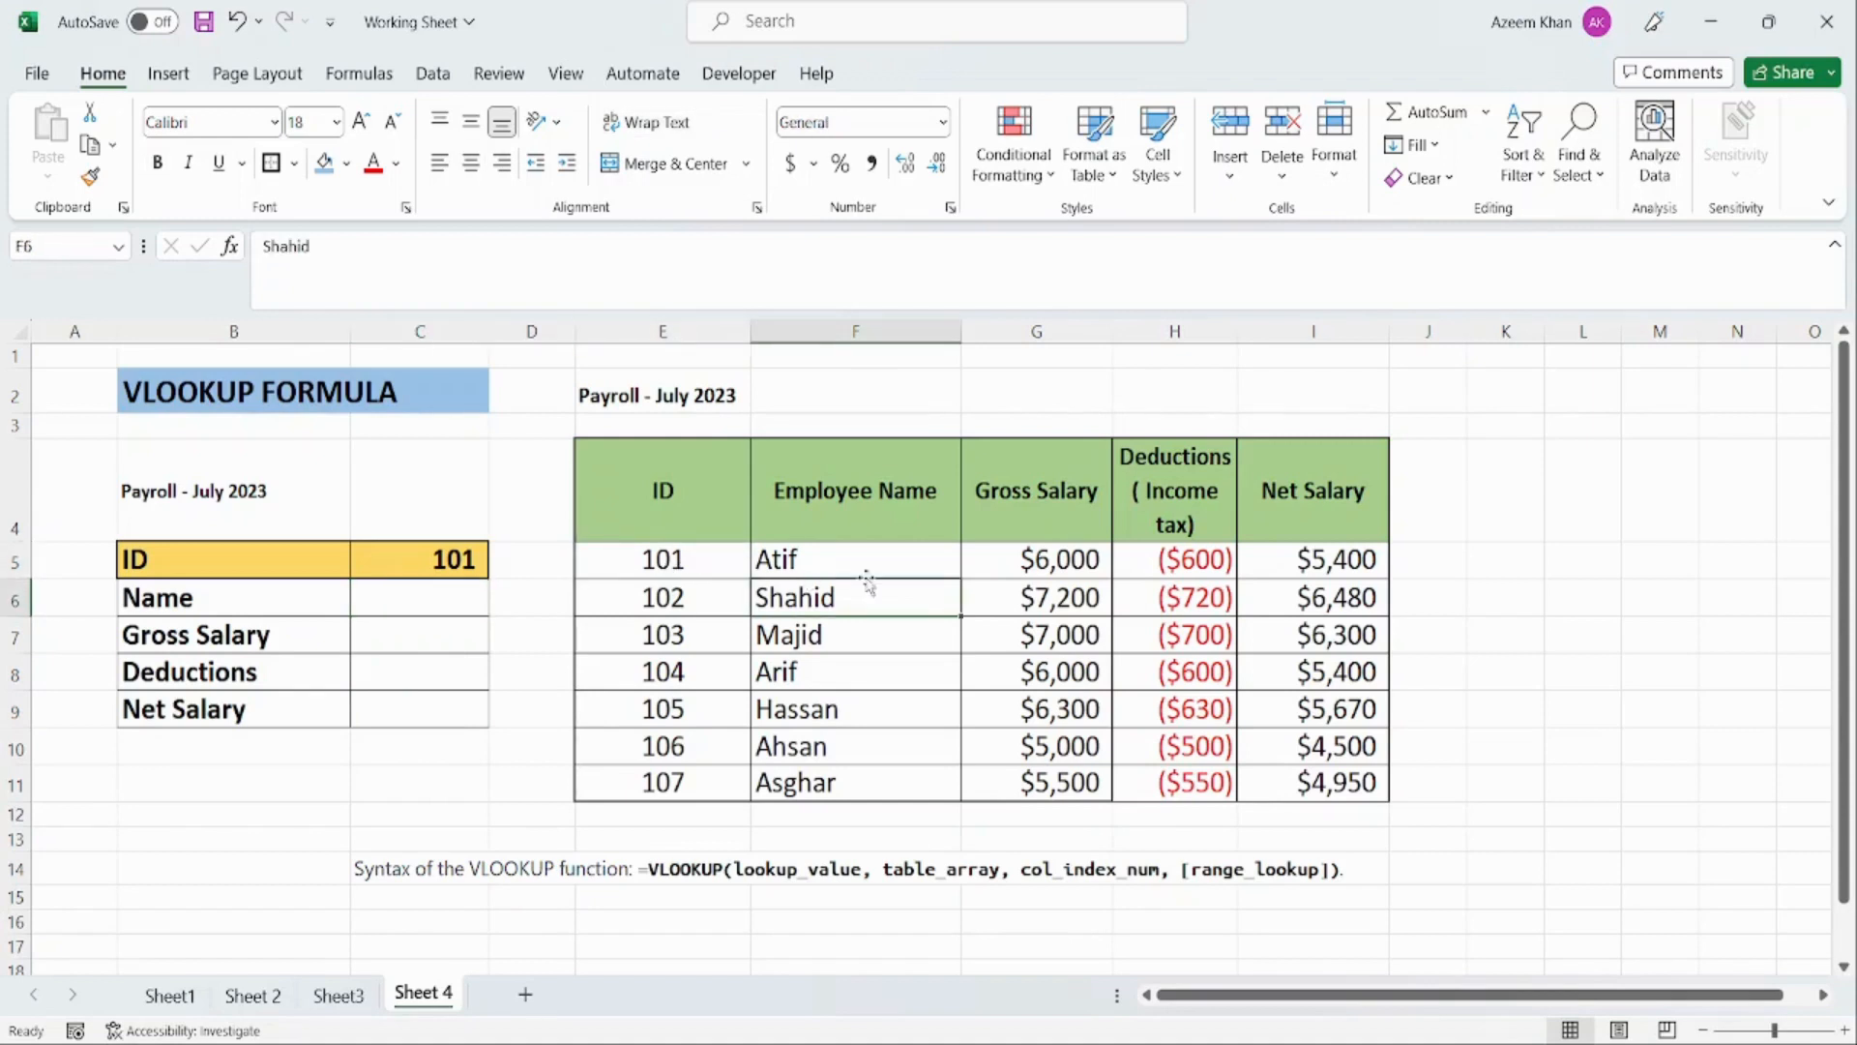
{"action": "left_click", "coordinate": [1267, 561]}
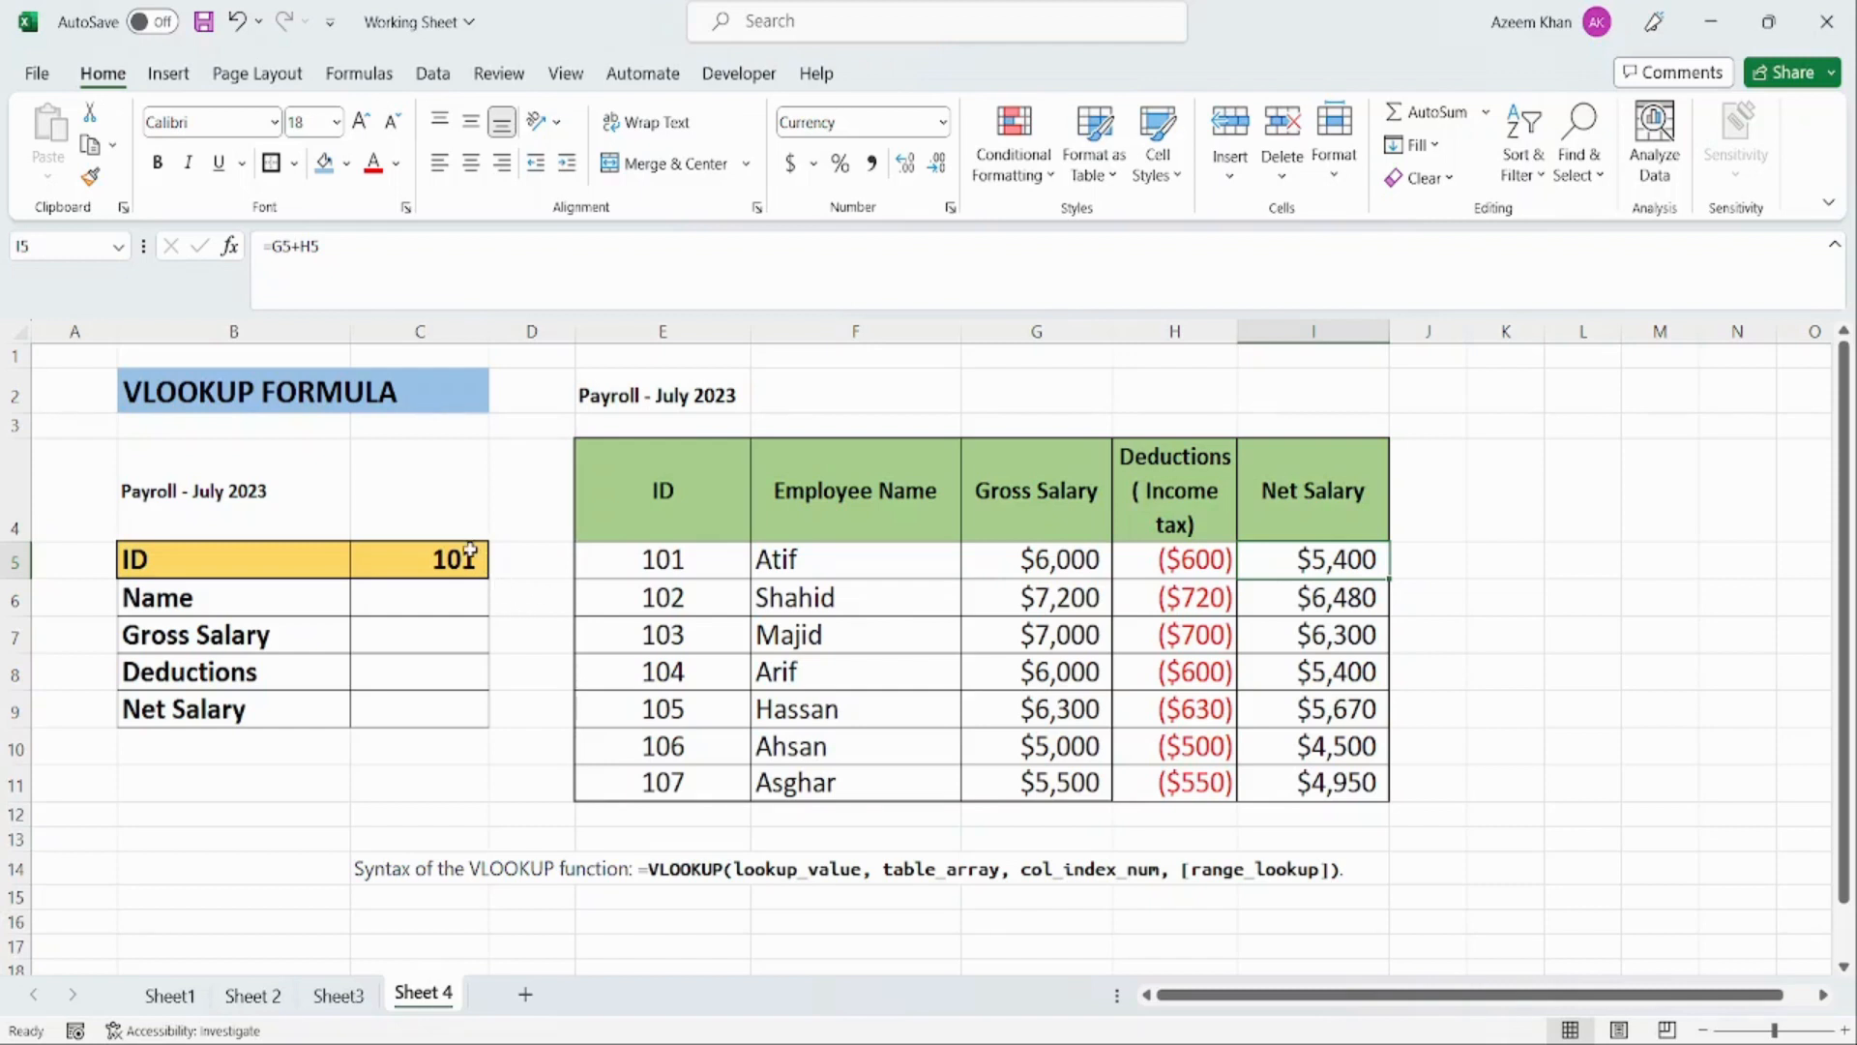
Step: Review the lookup form's ID row and the result cells C6 to C9 that need VLOOKUP formulas
{"action": "left_click", "coordinate": [512, 565]}
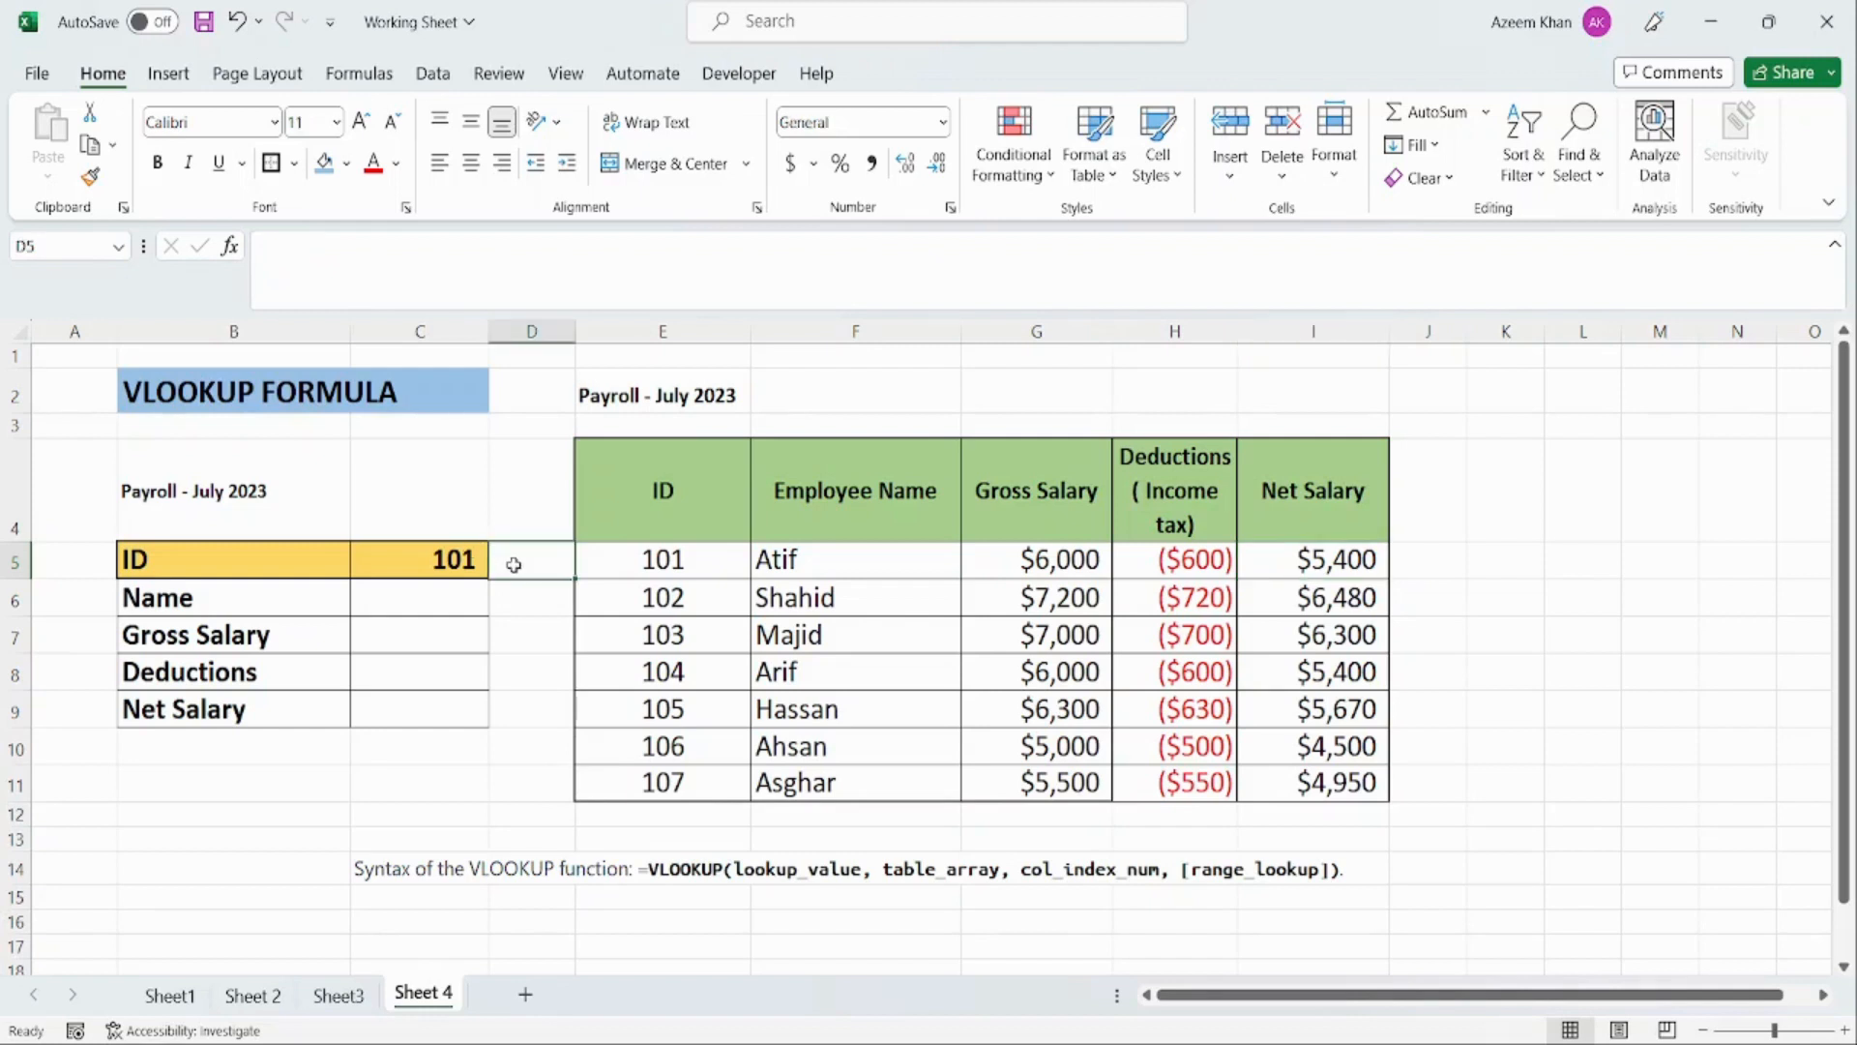
{"action": "key", "text": "Left"}
{"action": "key", "text": "Left"}
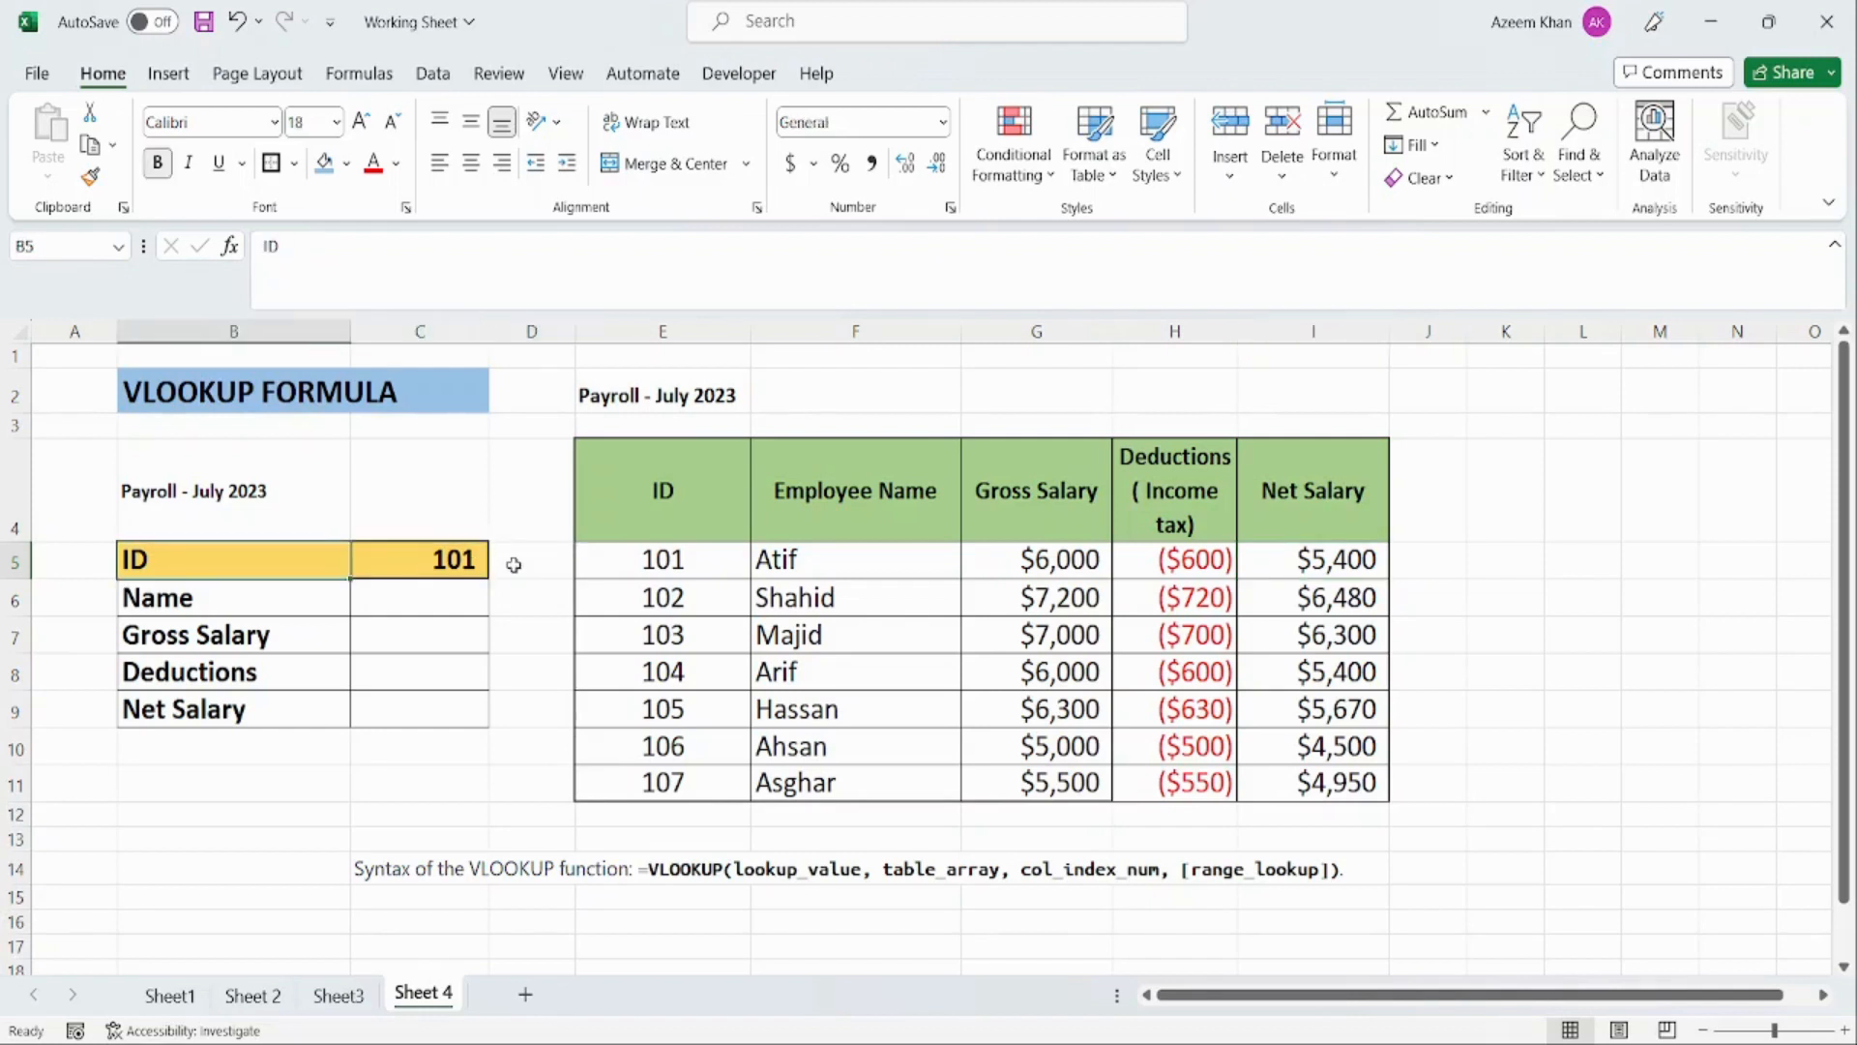
{"action": "key", "text": "Down"}
{"action": "key", "text": "Right"}
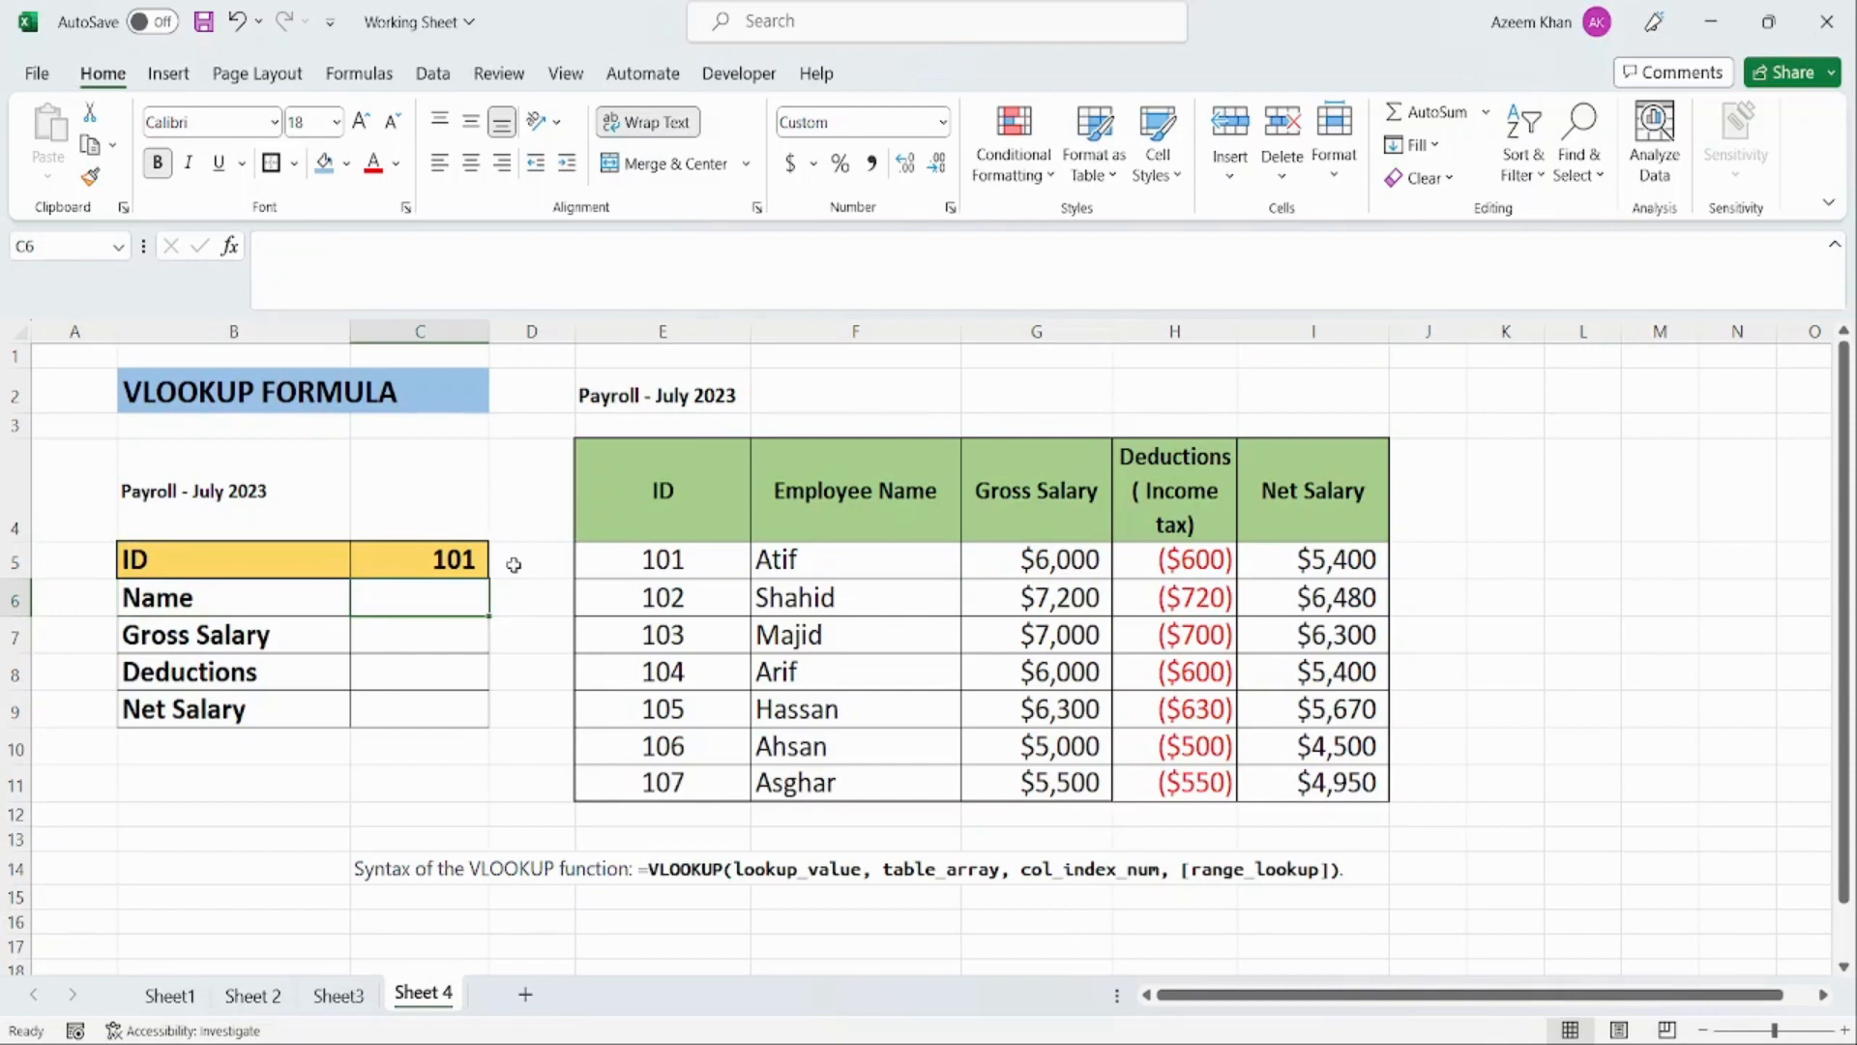
{"action": "key", "text": "Down"}
{"action": "key", "text": "Down"}
{"action": "key", "text": "Down"}
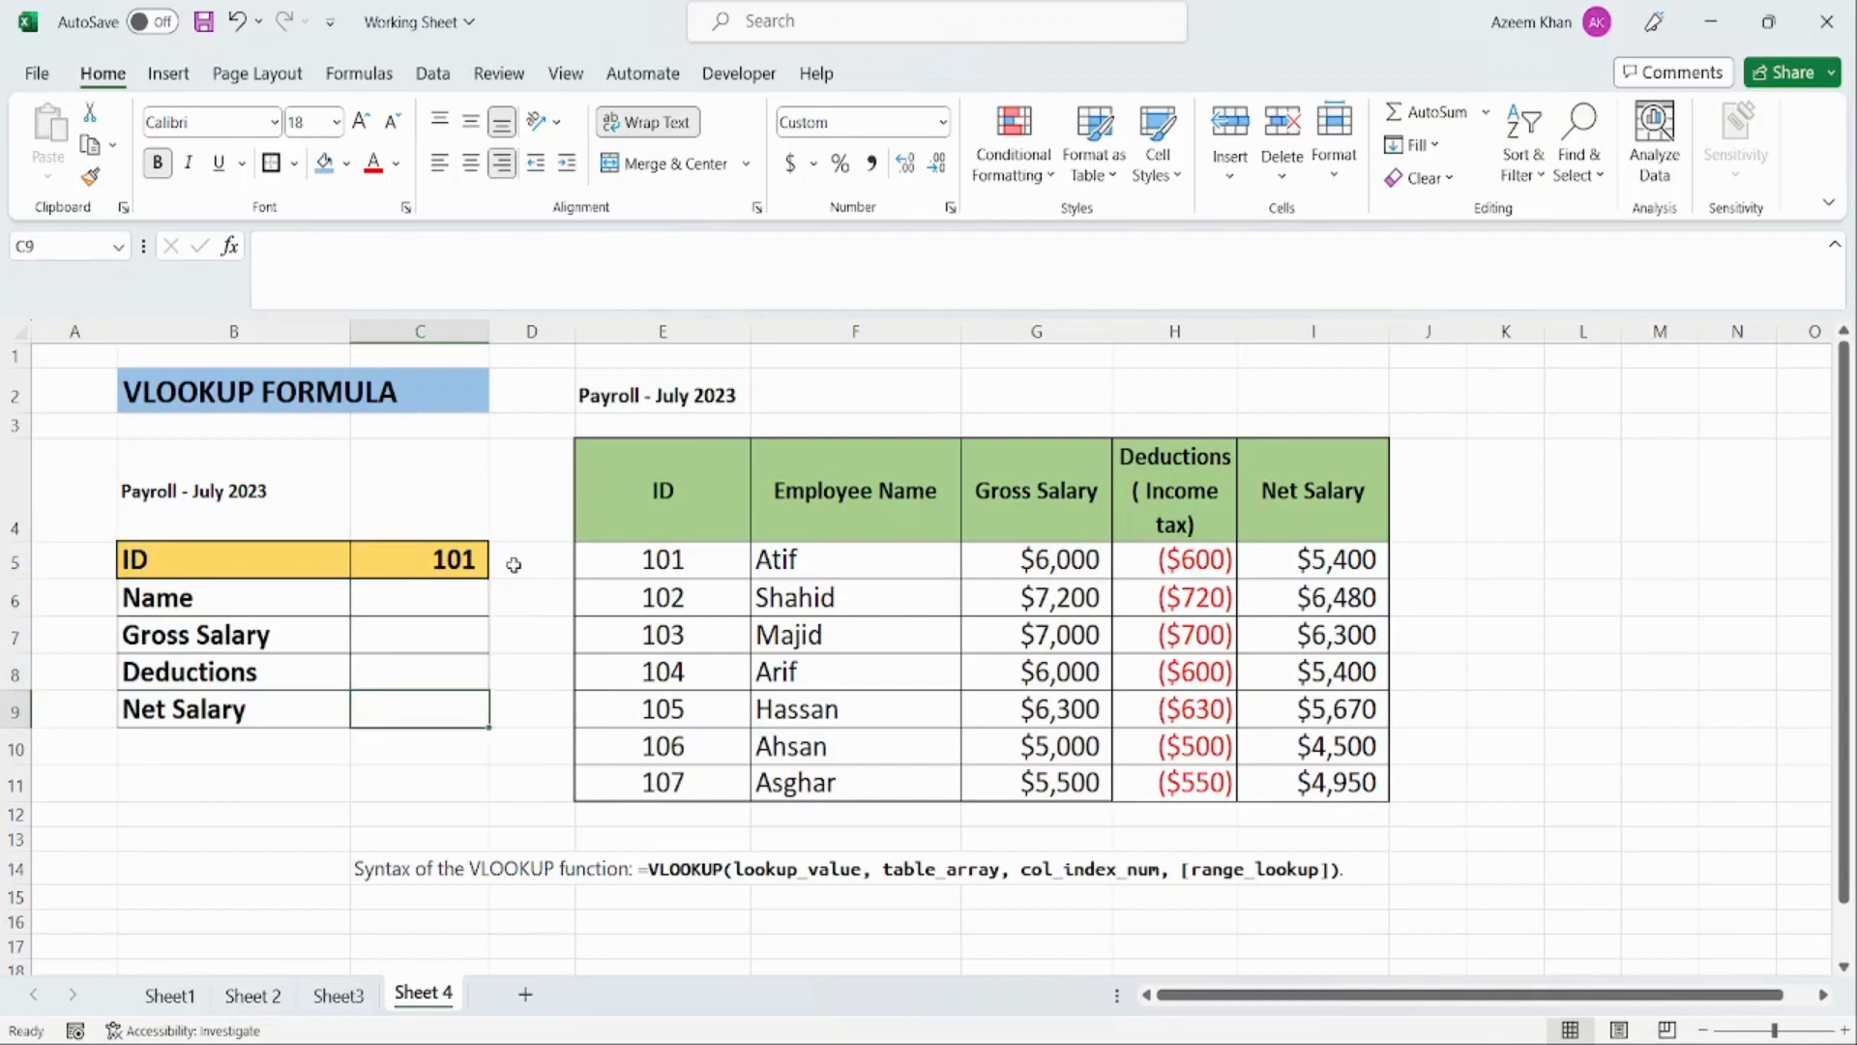
{"action": "key", "text": "Up"}
{"action": "key", "text": "Up"}
{"action": "key", "text": "Up"}
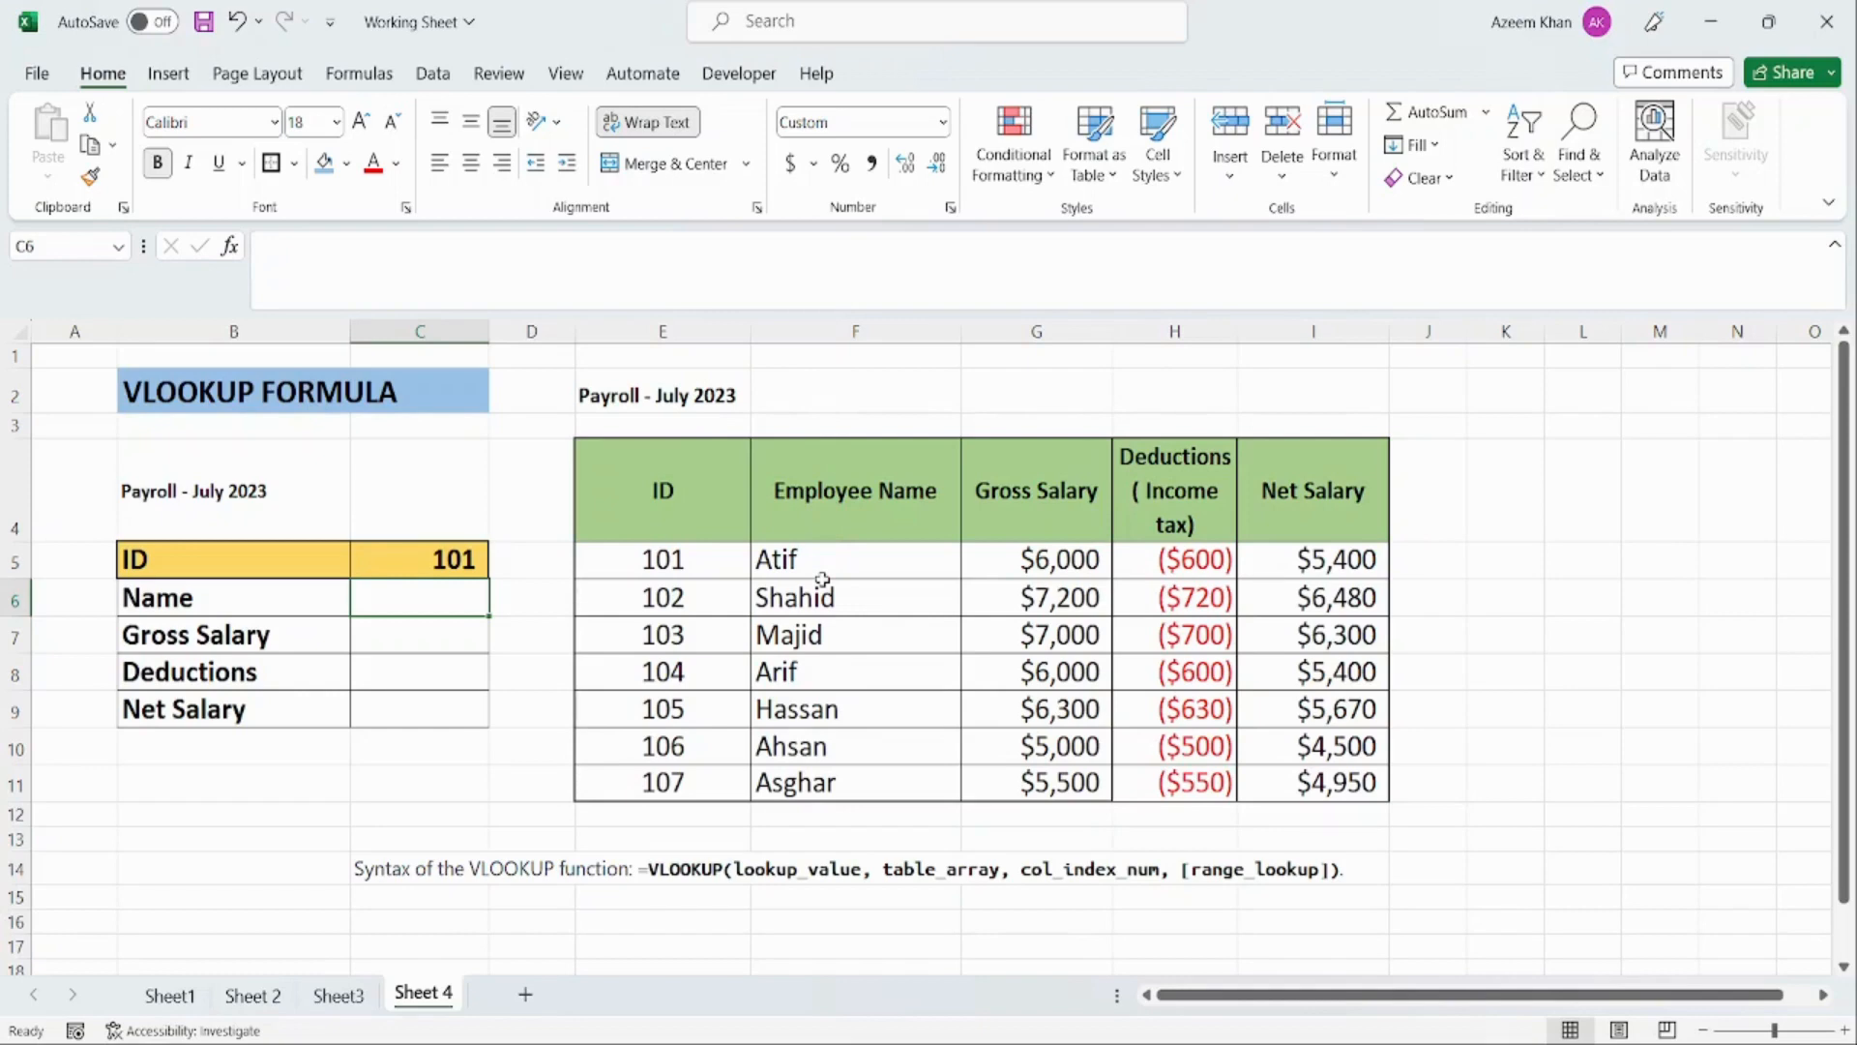
{"action": "key", "text": "Down"}
{"action": "type", "text": "="}
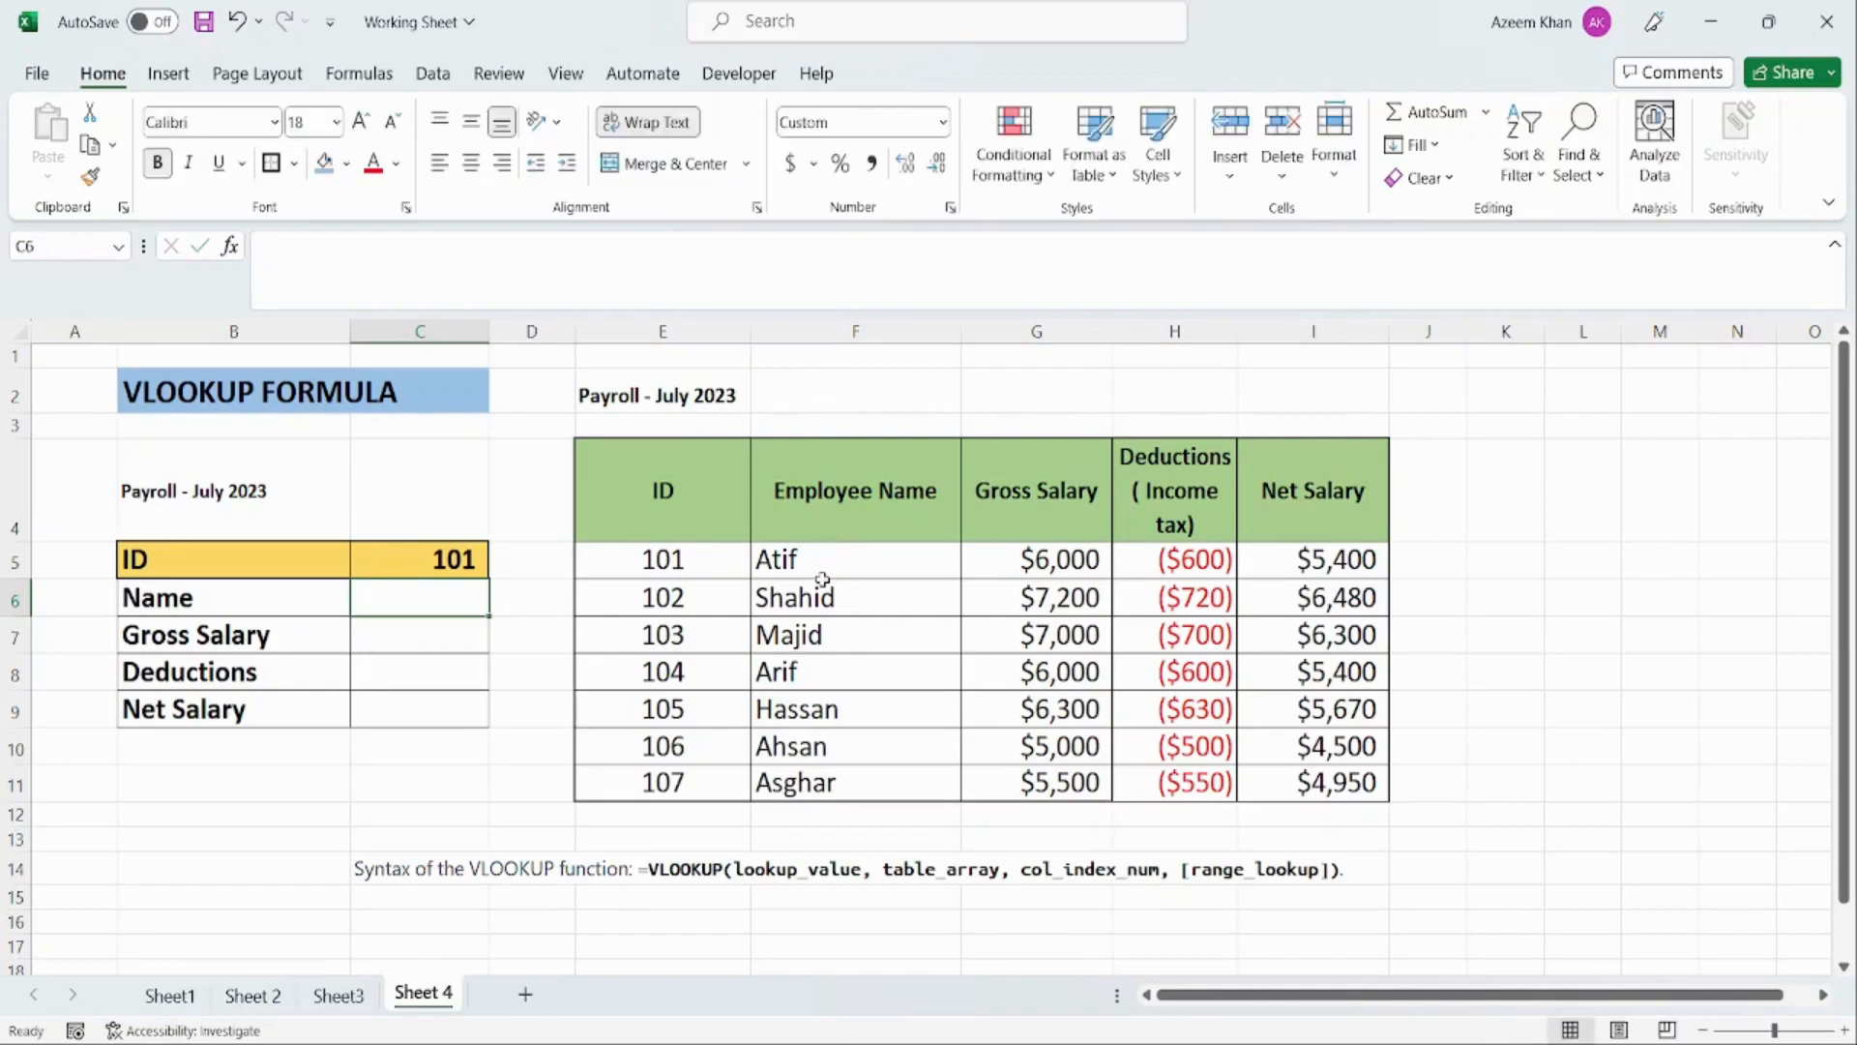
{"action": "scroll", "coordinate": [822, 579], "scroll_direction": "down", "scroll_amount": 3}
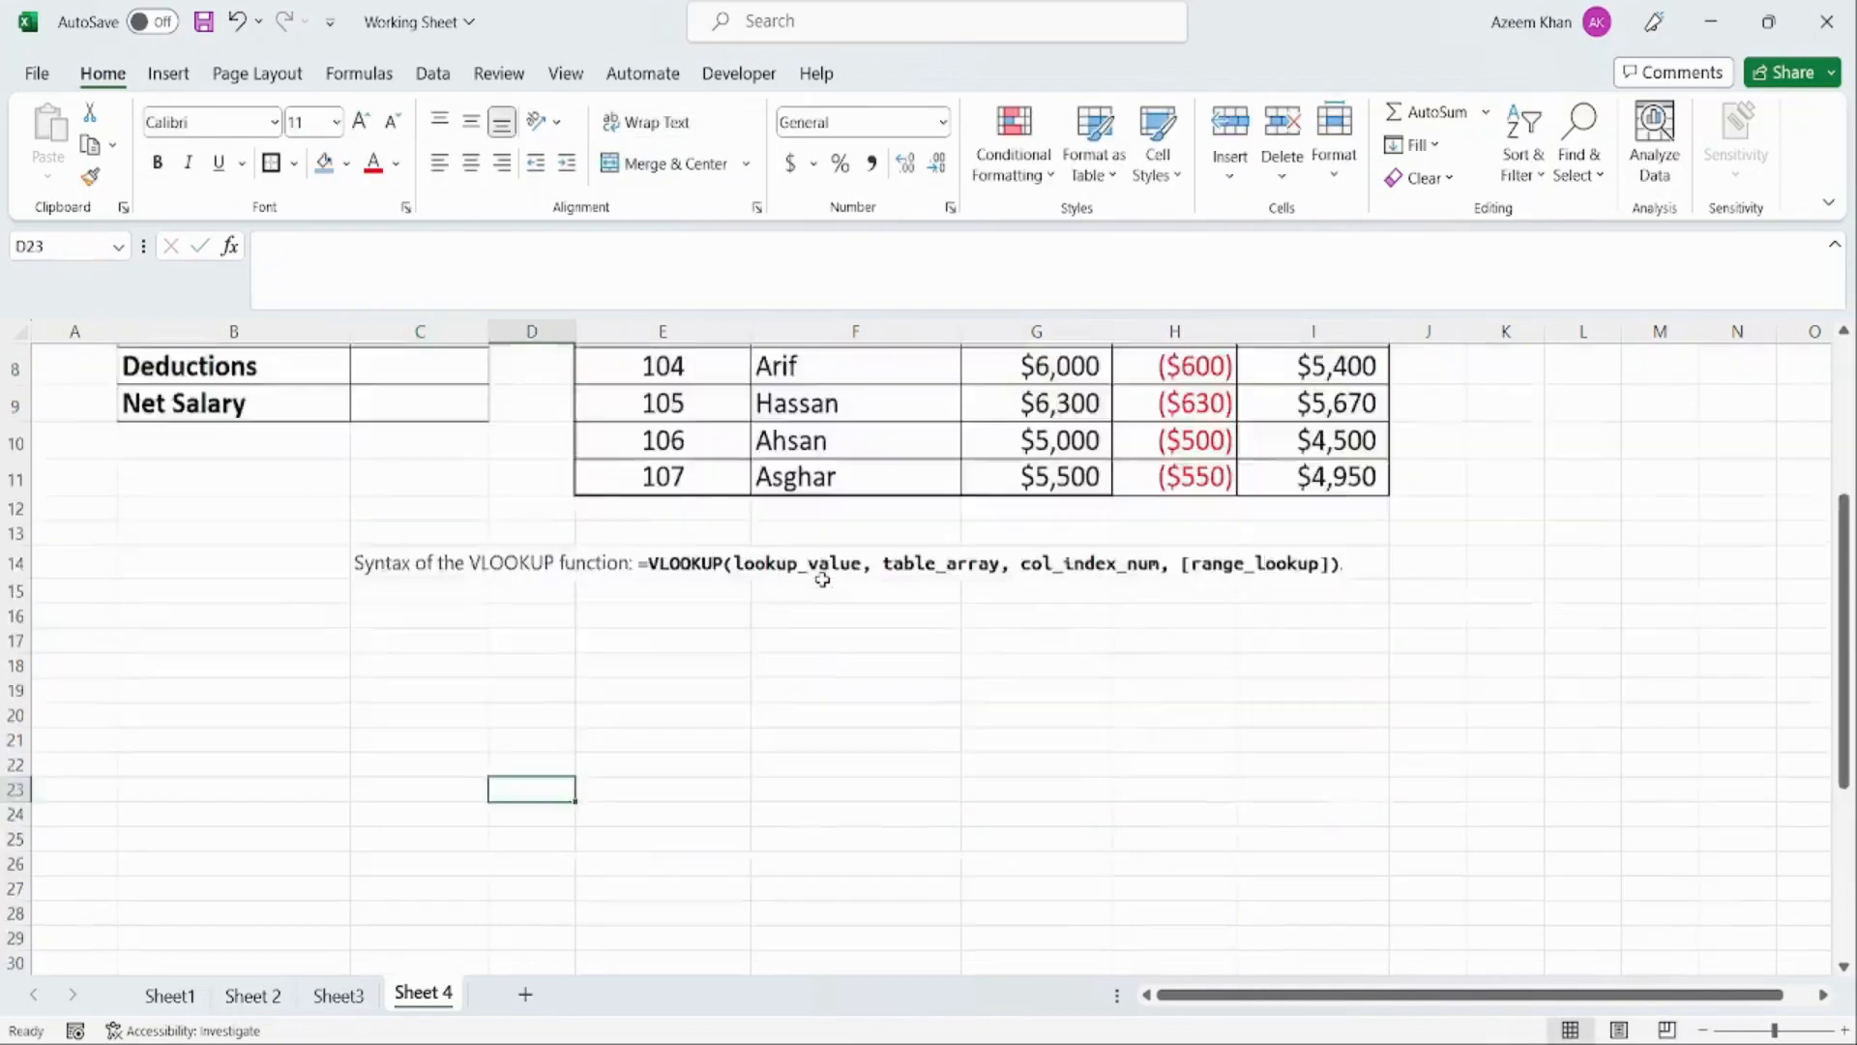
{"action": "scroll", "coordinate": [822, 578], "scroll_direction": "down", "scroll_amount": 3}
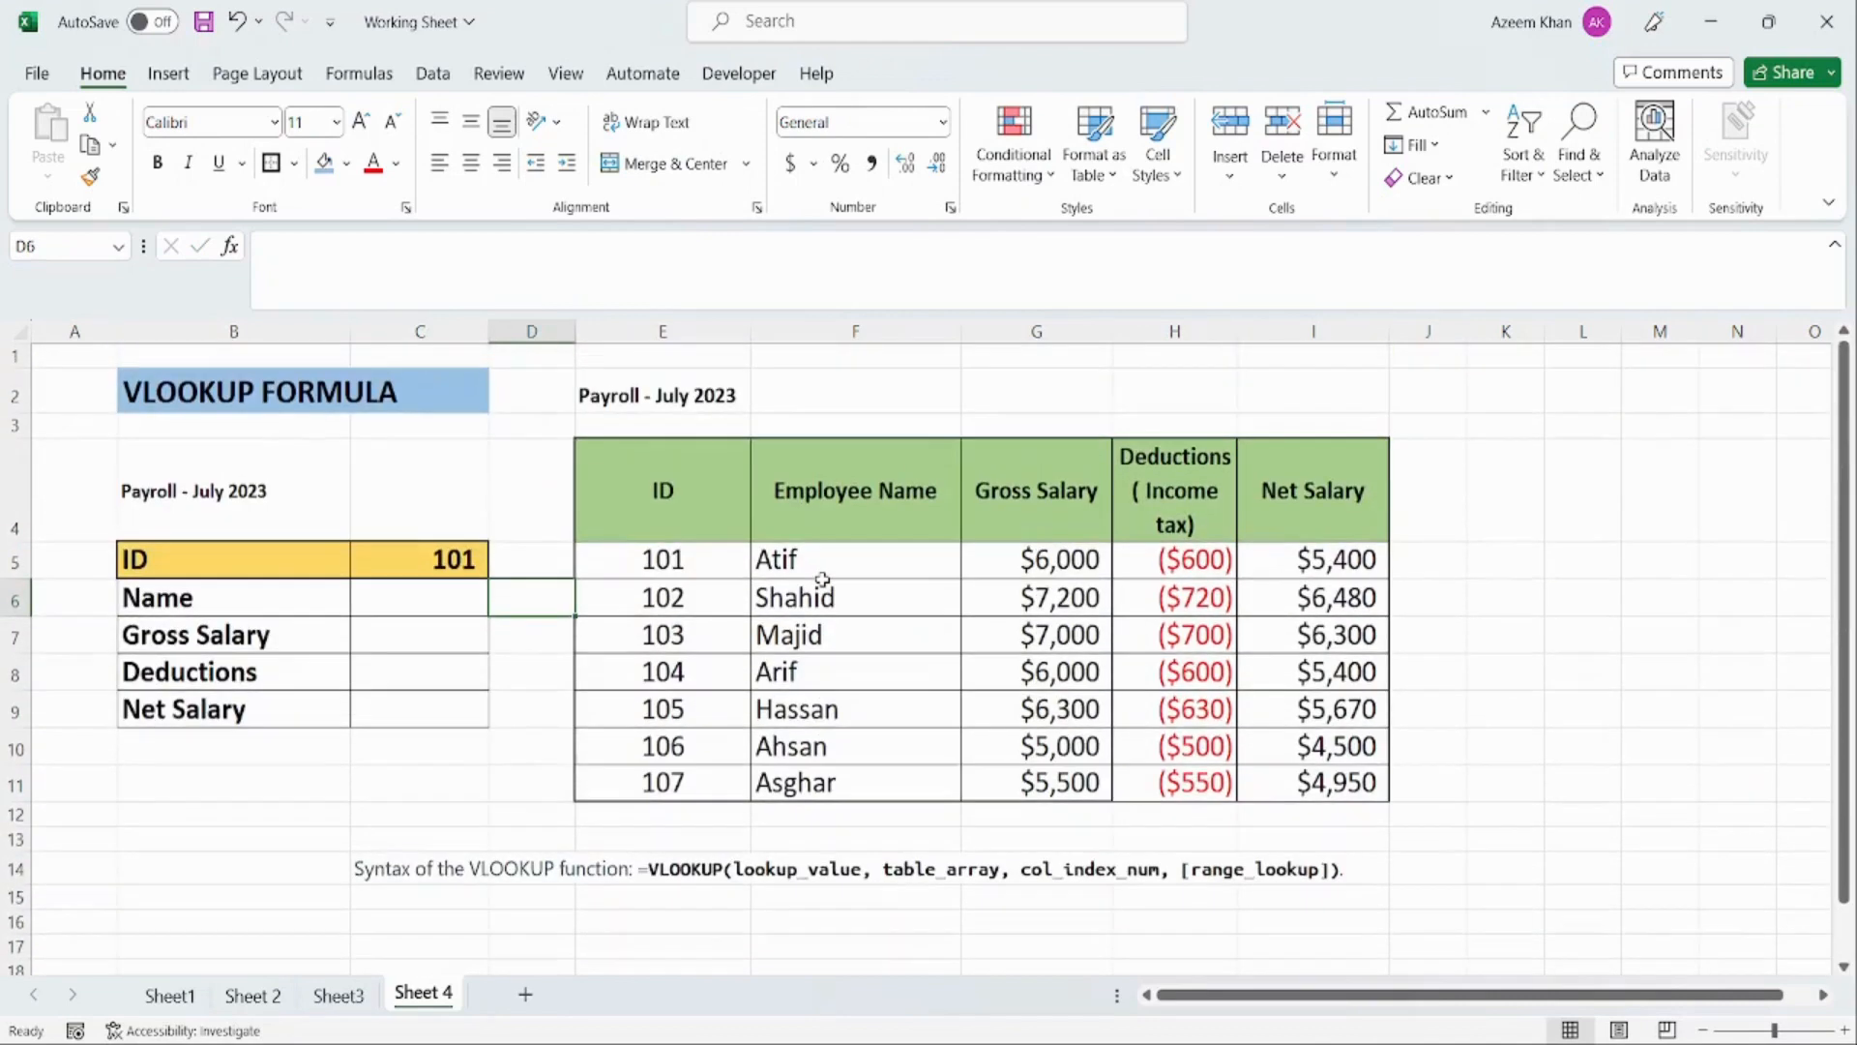
{"action": "key", "text": "Left"}
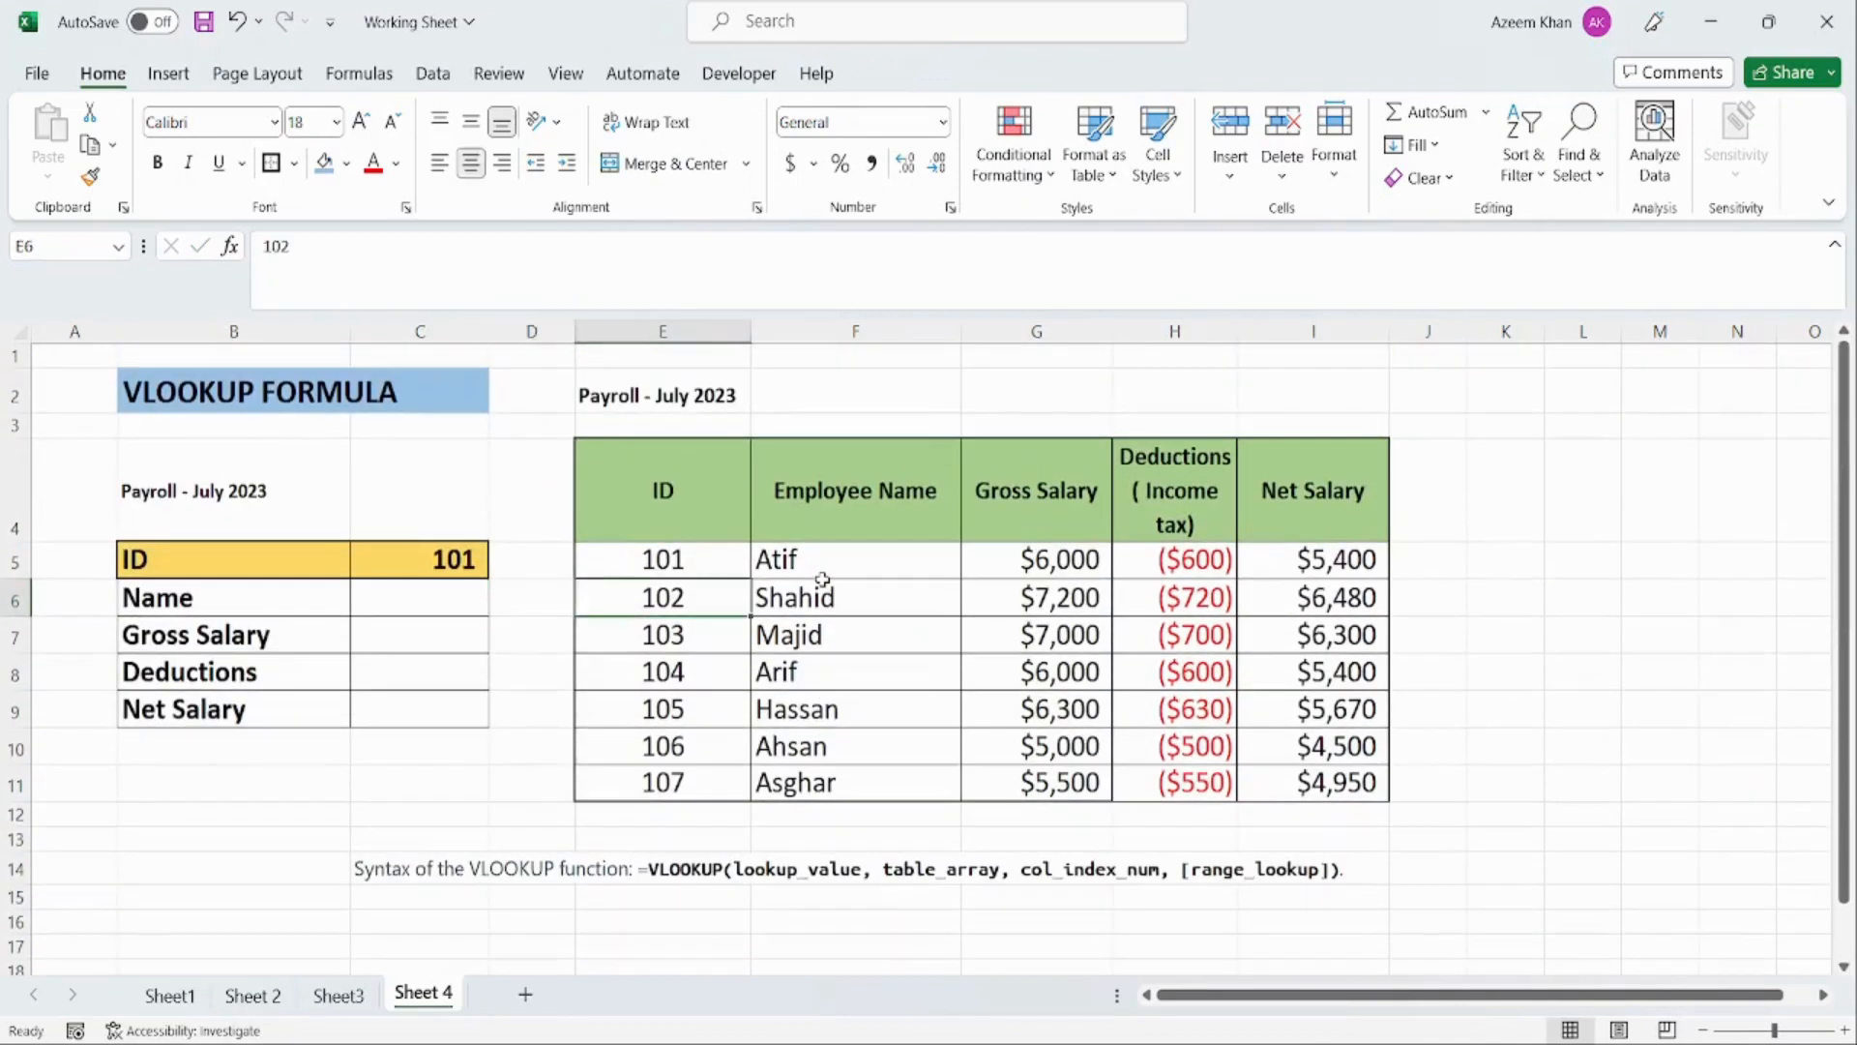
Step: Start a VLOOKUP formula in Name cell C6 with C5 as lookup value and the absolute range $E$4:$I$11 as table array
{"action": "key", "text": "Left"}
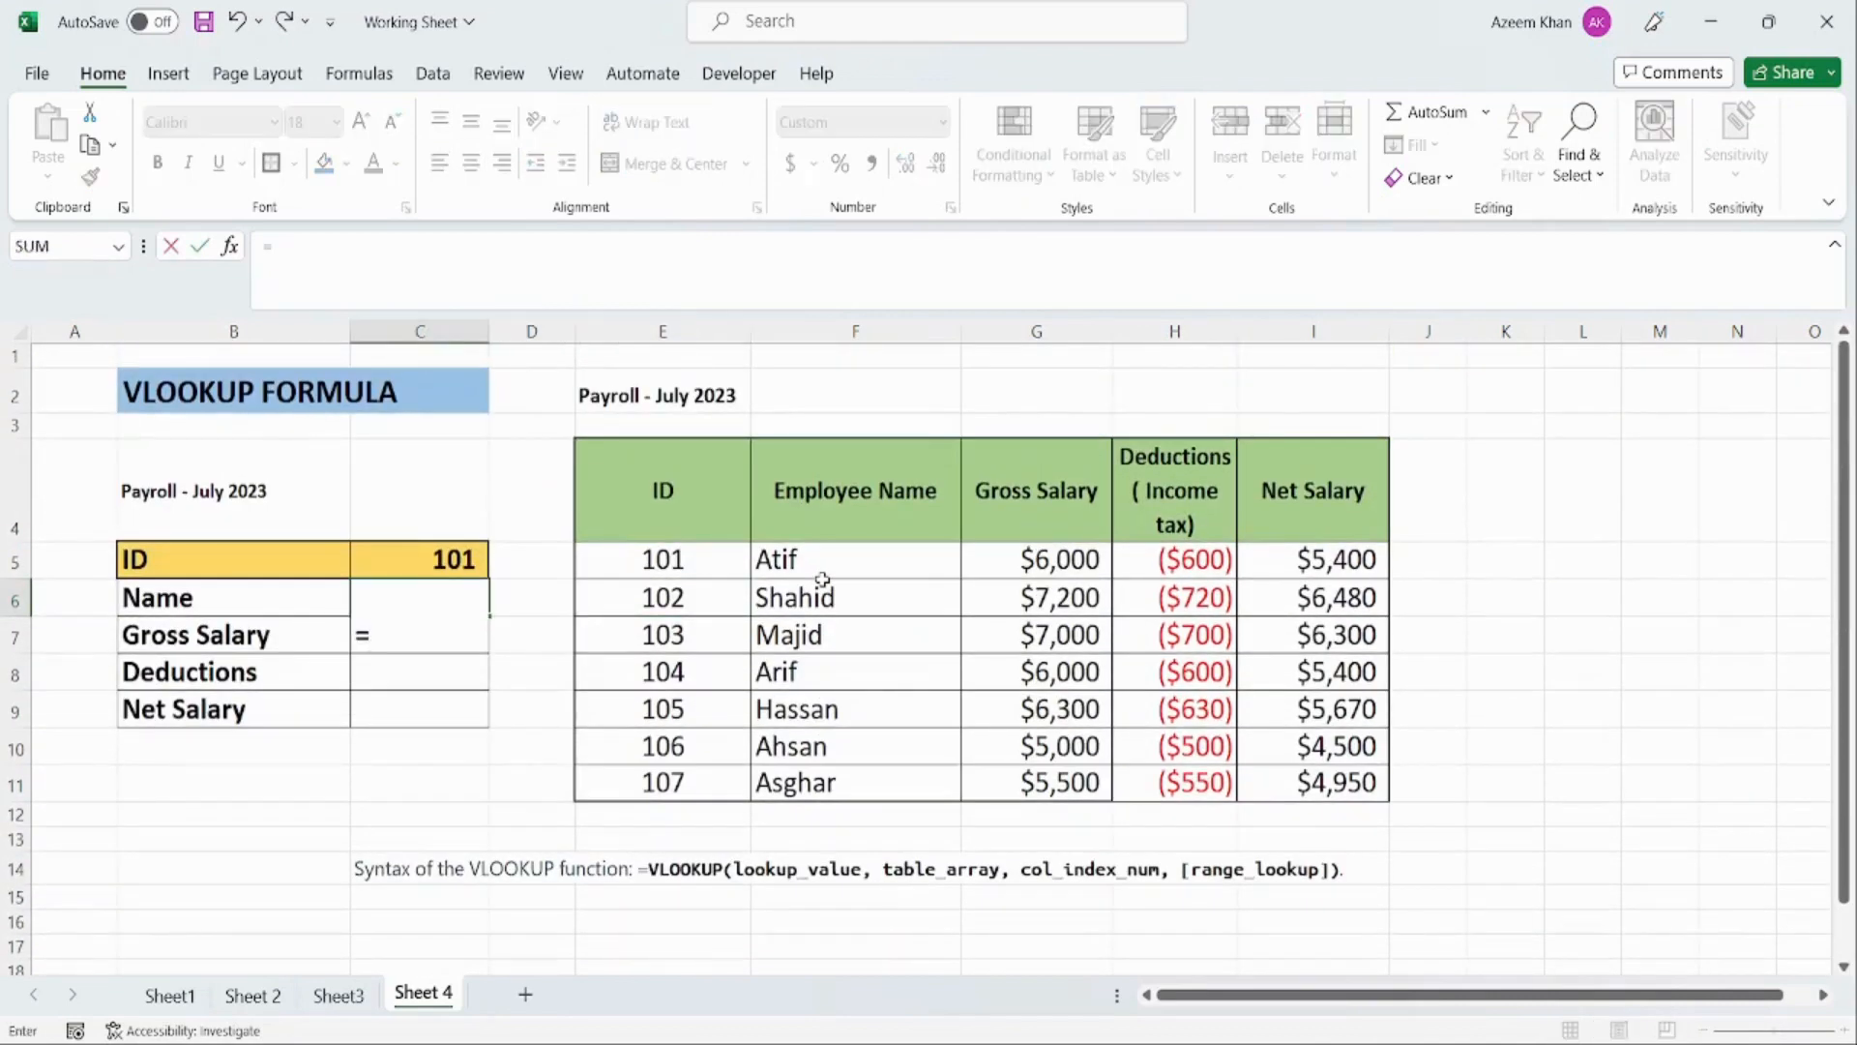
{"action": "type", "text": "vlookup"}
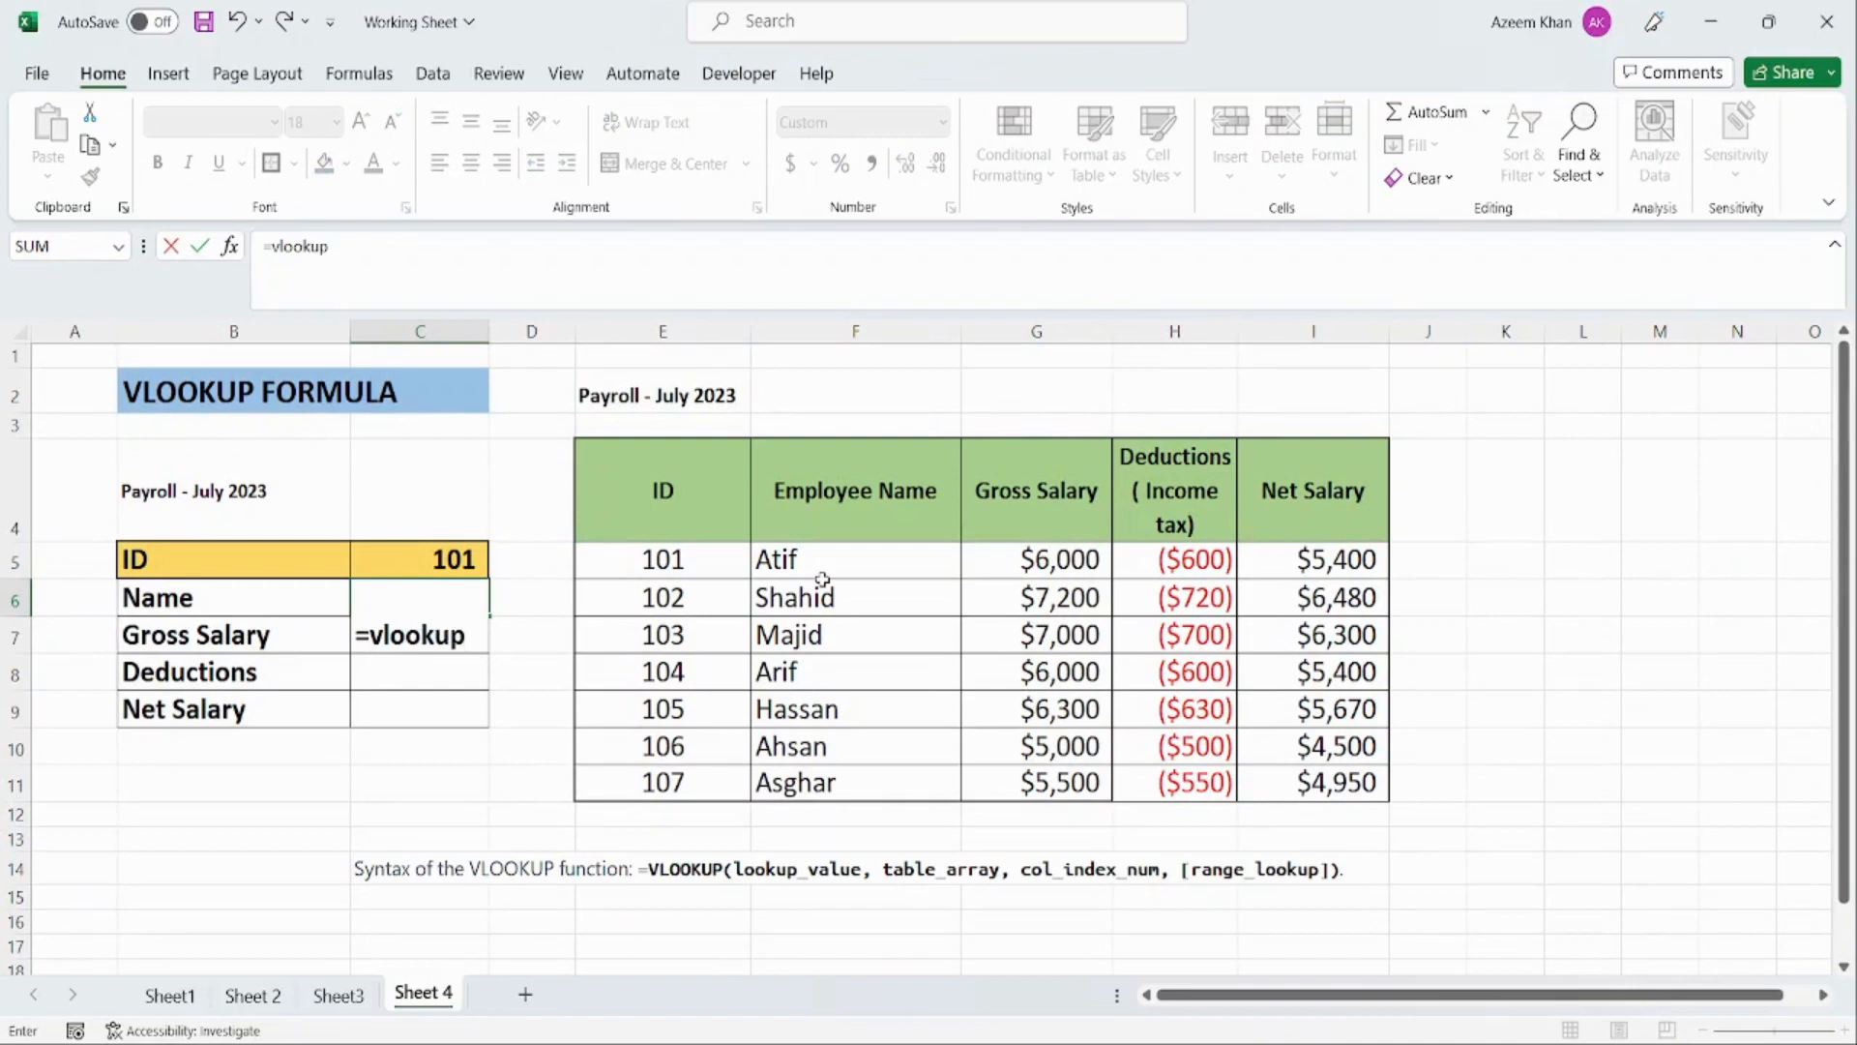
{"action": "type", "text": "("}
{"action": "left_click", "coordinate": [431, 558]}
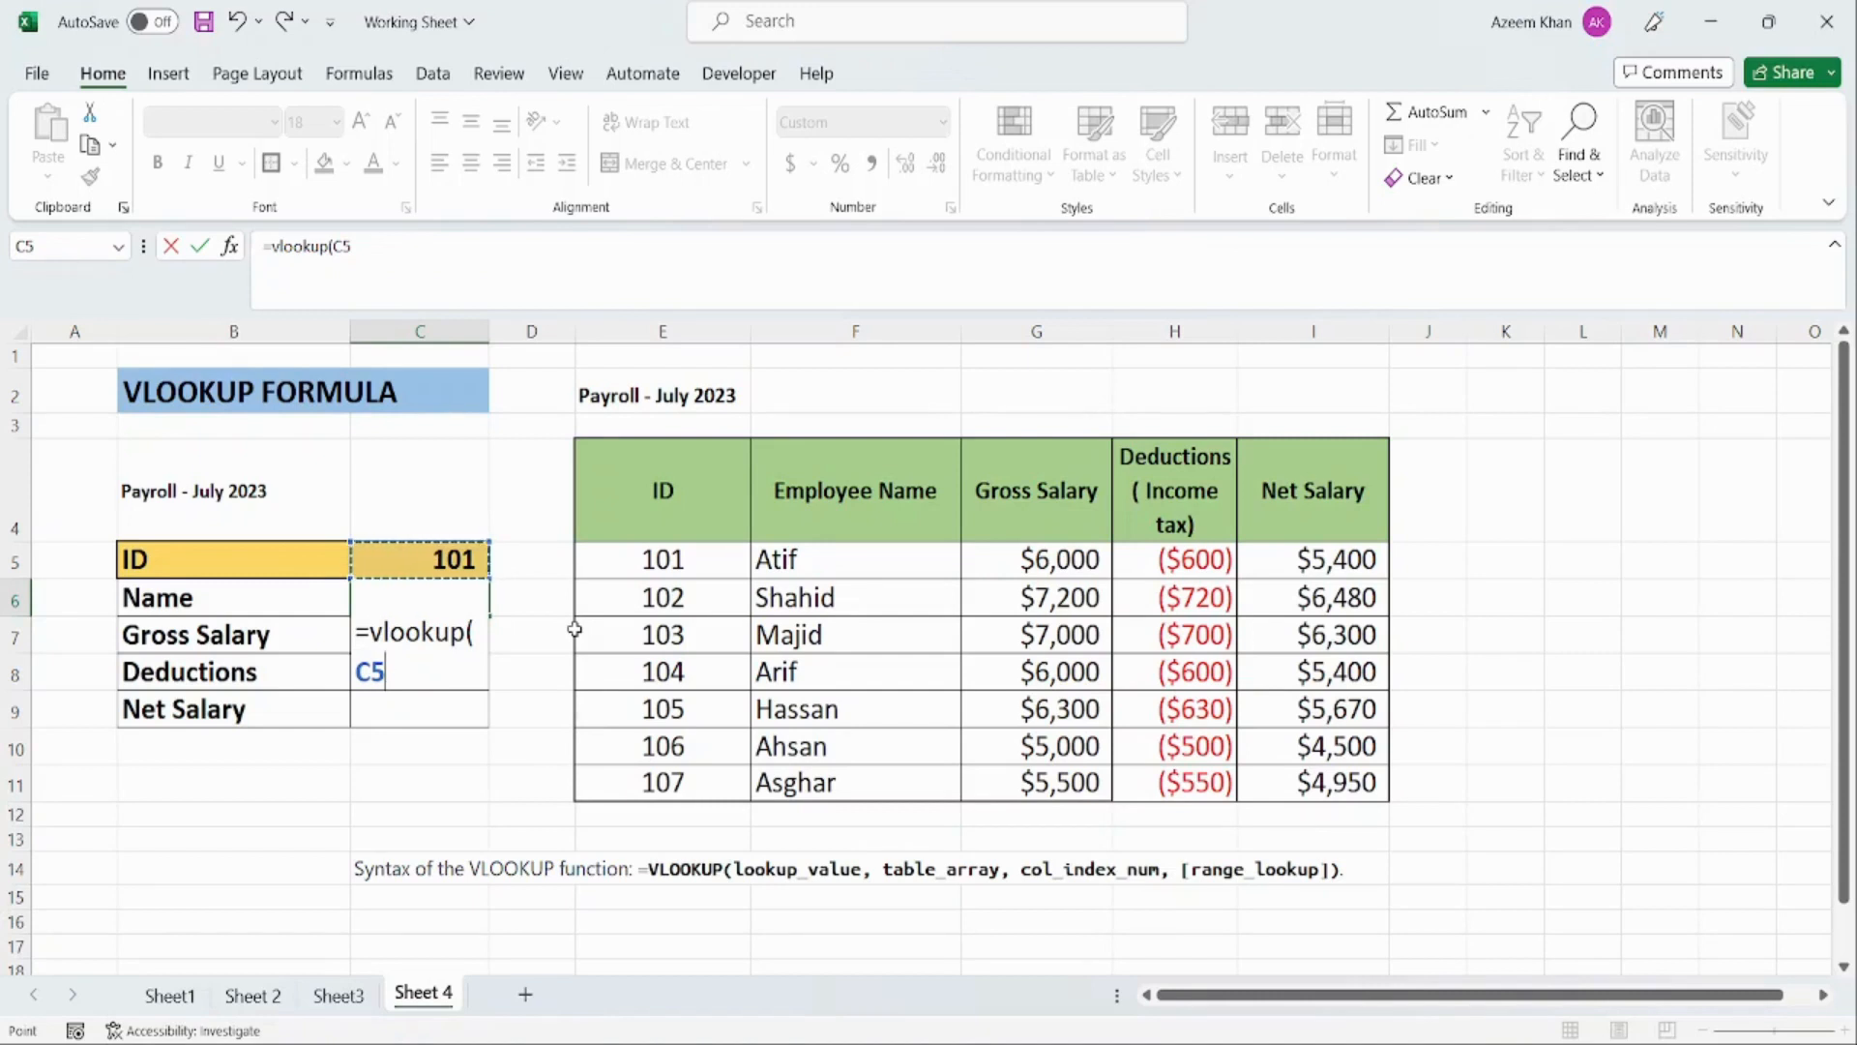
{"action": "type", "text": ","}
{"action": "left_click", "coordinate": [646, 488]}
{"action": "left_click_drag", "start_coordinate": [647, 489], "coordinate": [1340, 784]}
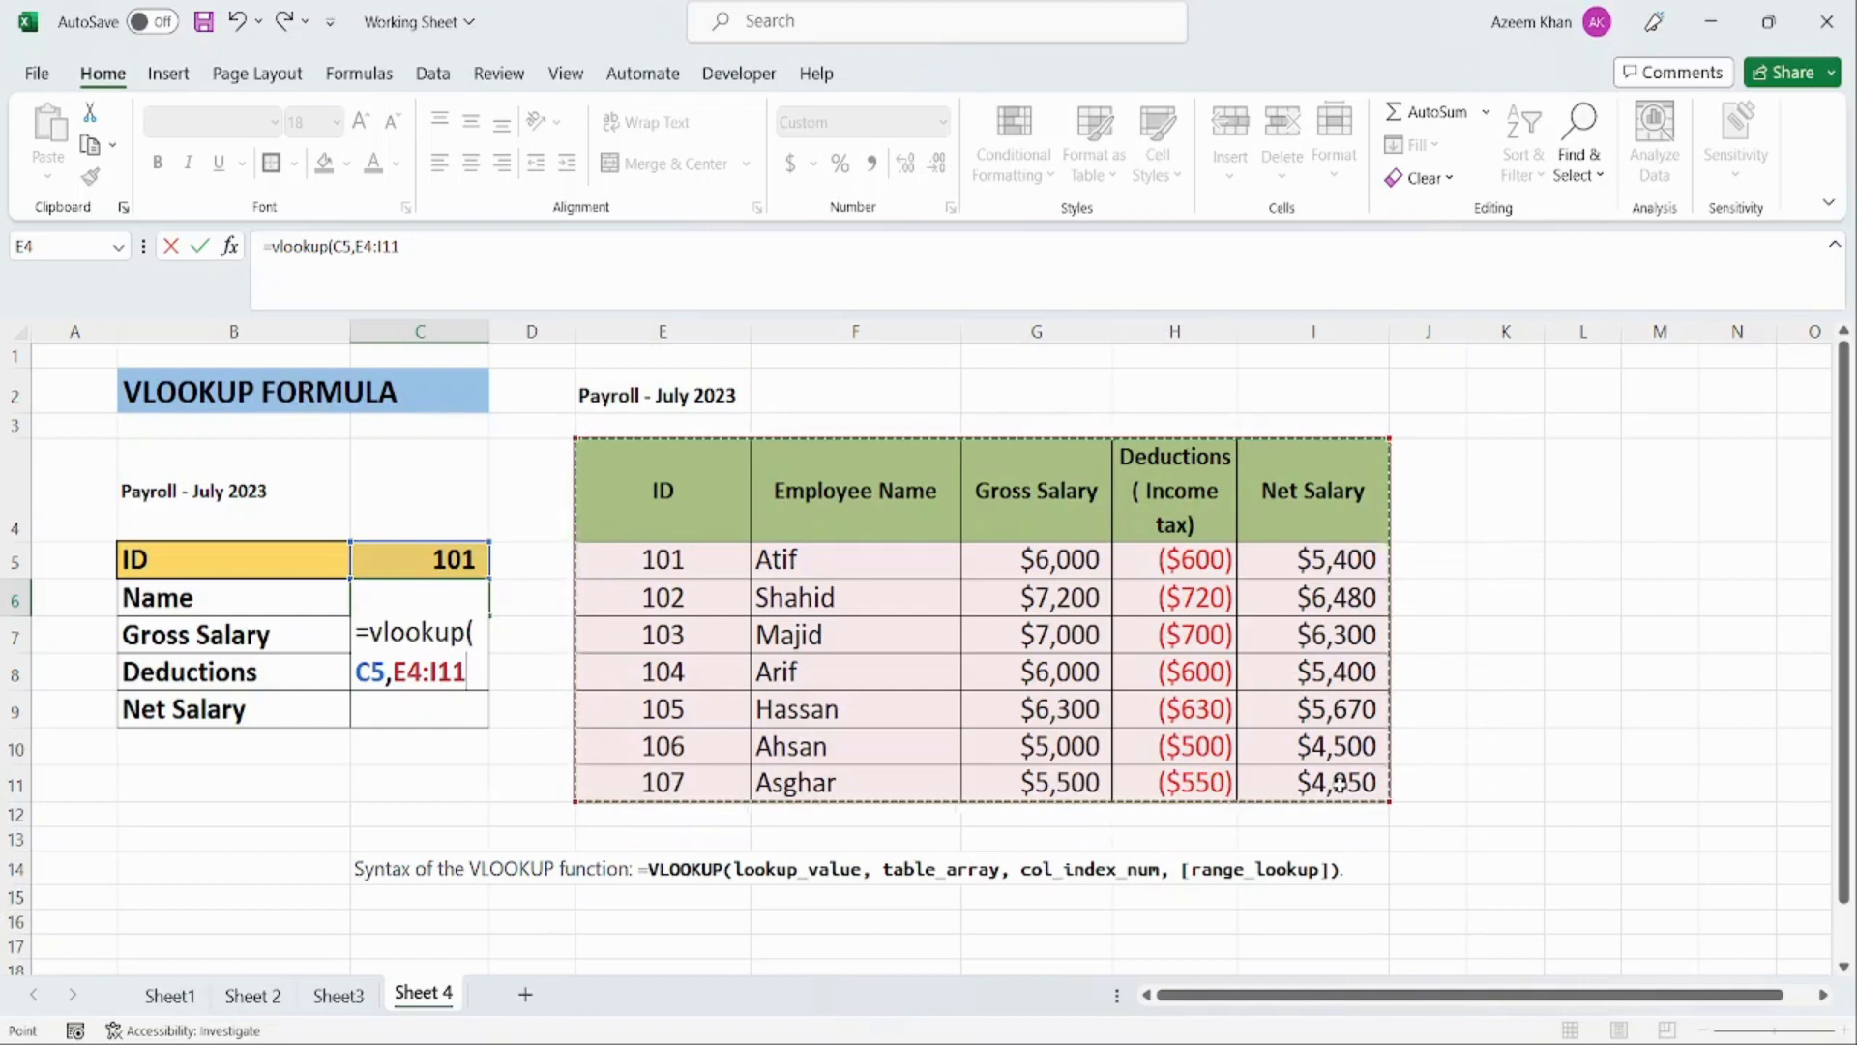
{"action": "key", "text": "F4"}
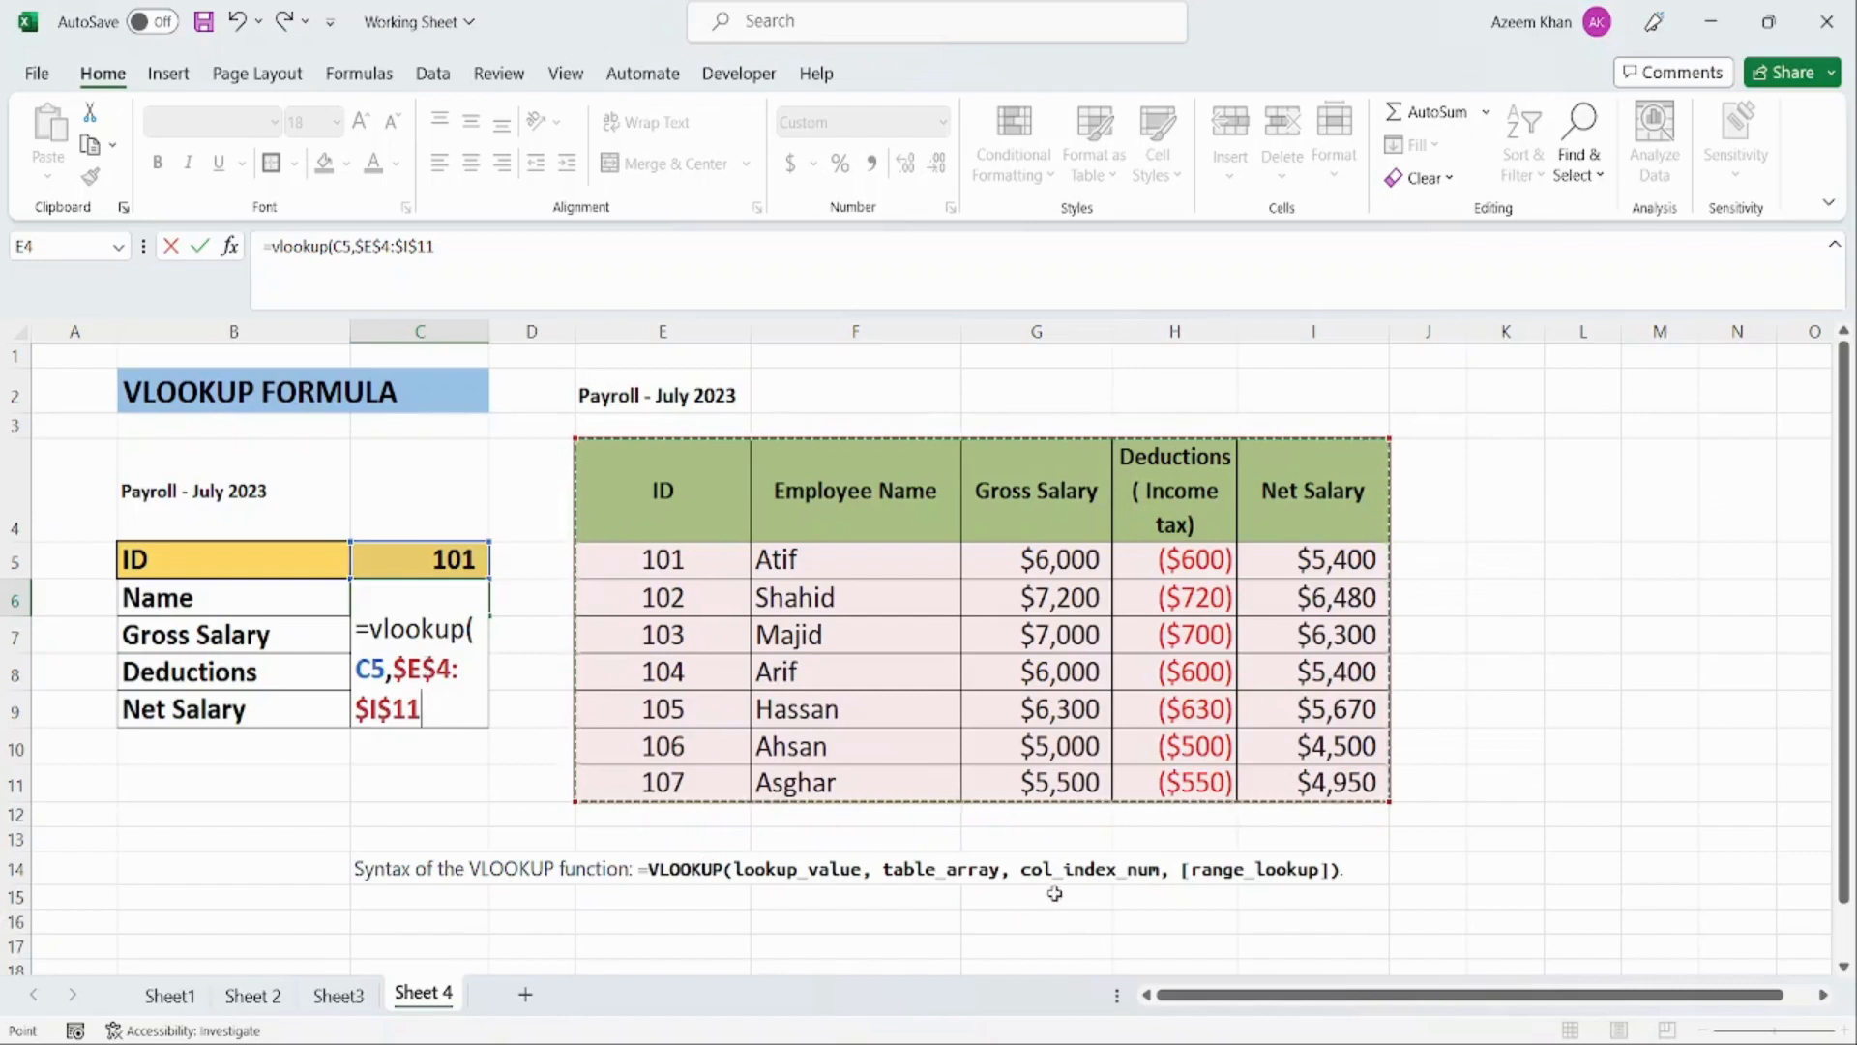
Step: Complete the Name formula with column index 2 and range lookup 0 for an exact match
{"action": "type", "text": ",2,"}
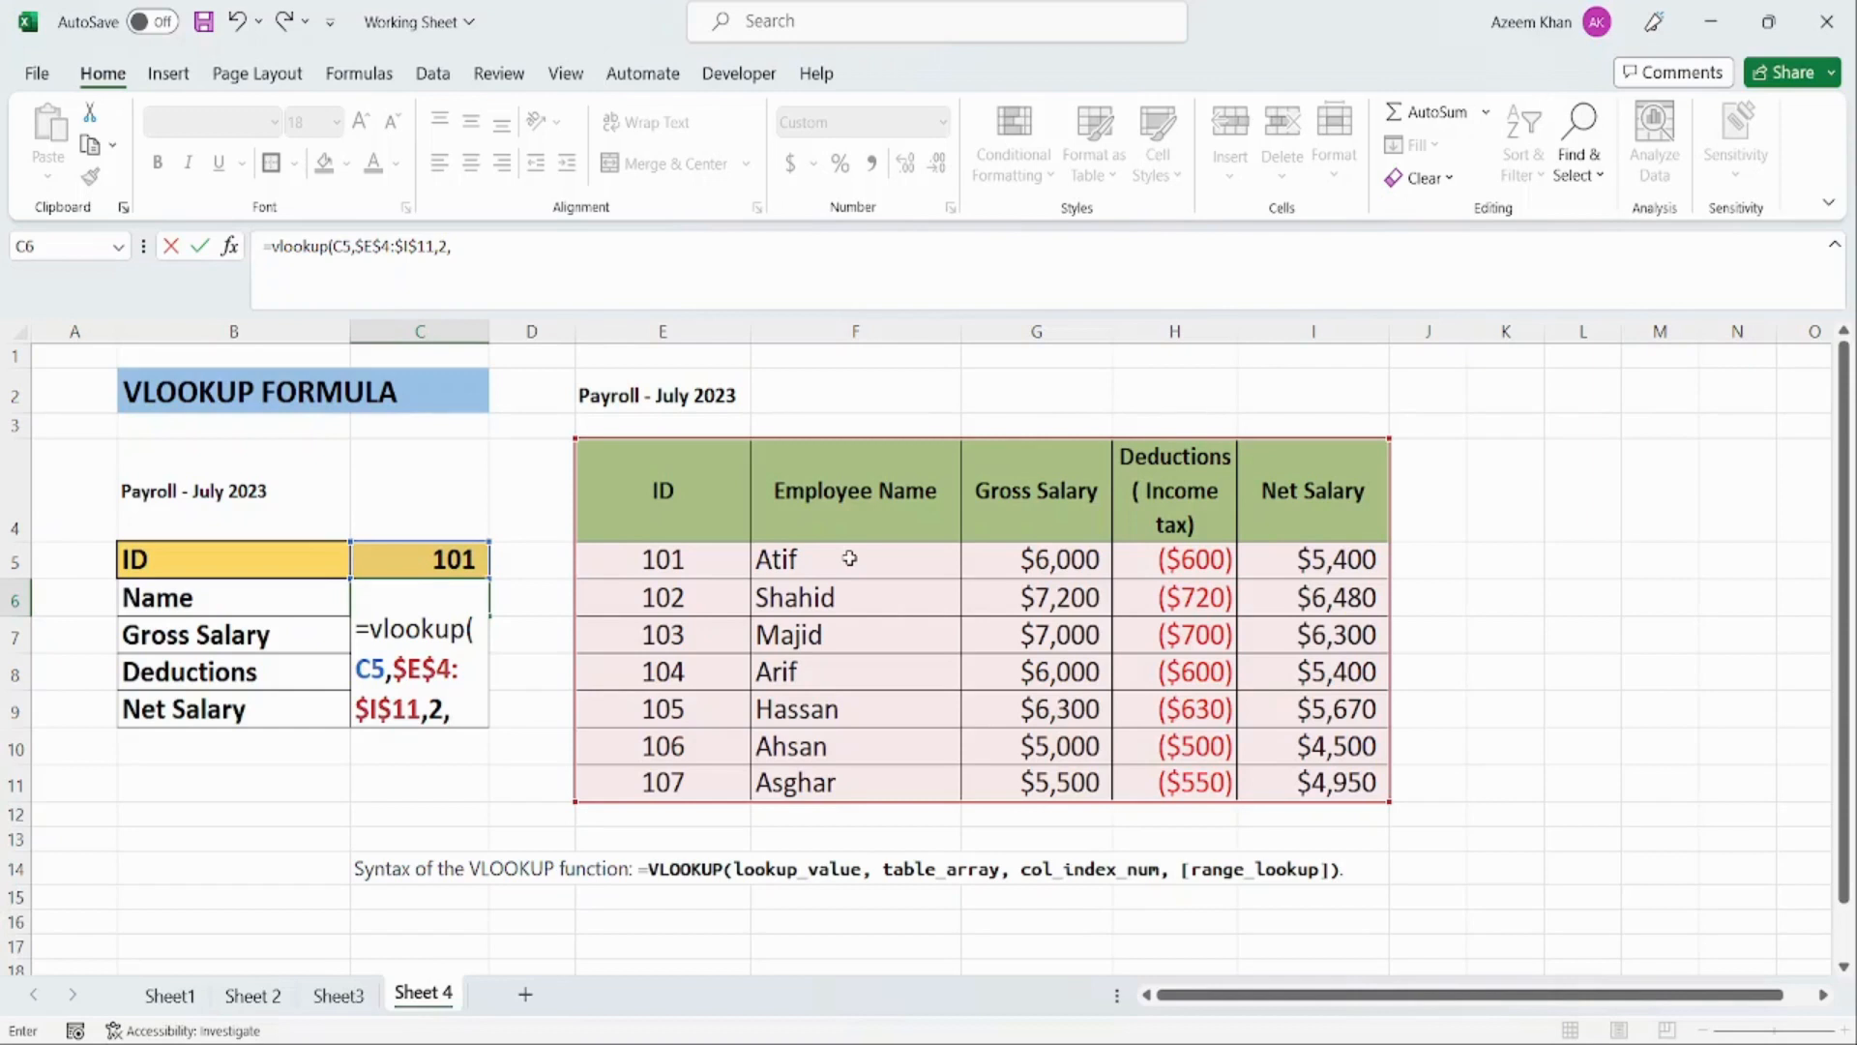
{"action": "type", "text": "1"}
{"action": "key", "text": "BackSpace"}
{"action": "type", "text": "0"}
{"action": "type", "text": ")"}
{"action": "key", "text": "Return"}
{"action": "key", "text": "Up"}
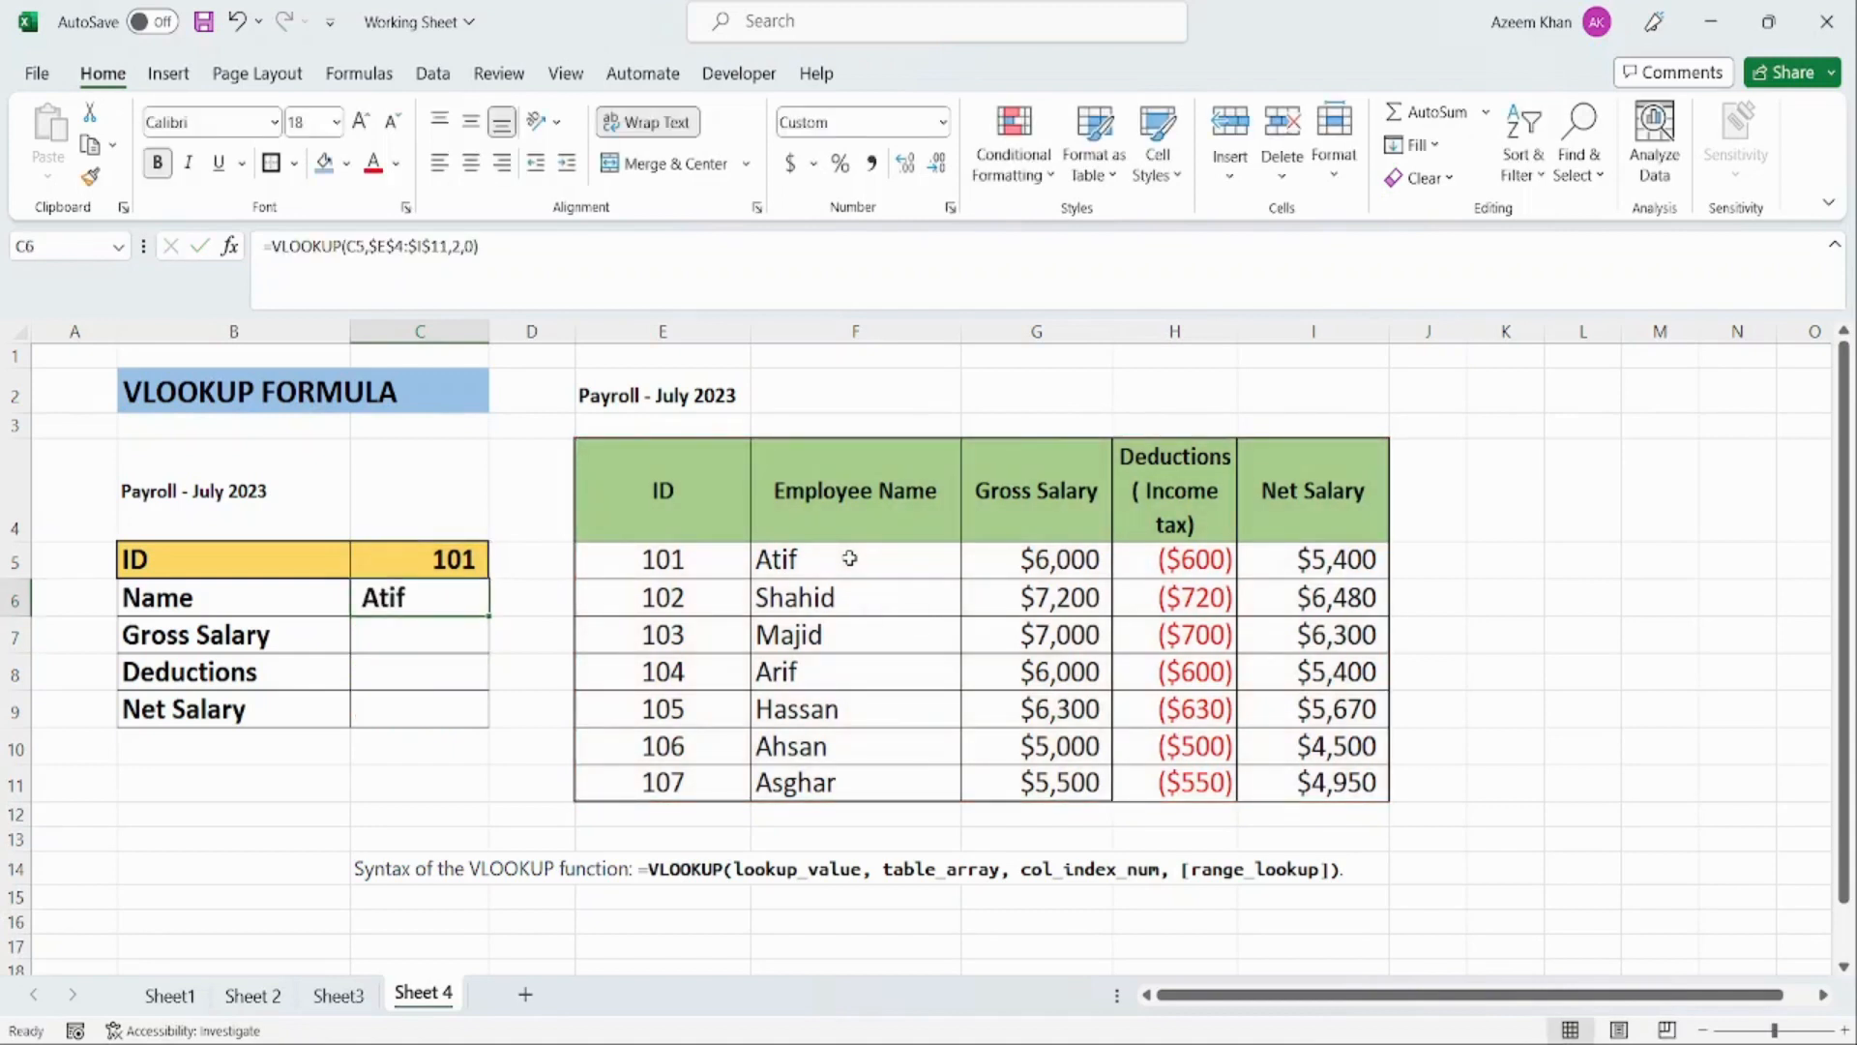
Step: Compare the lookup form's ID and Name cells with the first employee row of the payroll table
{"action": "key", "text": "Up"}
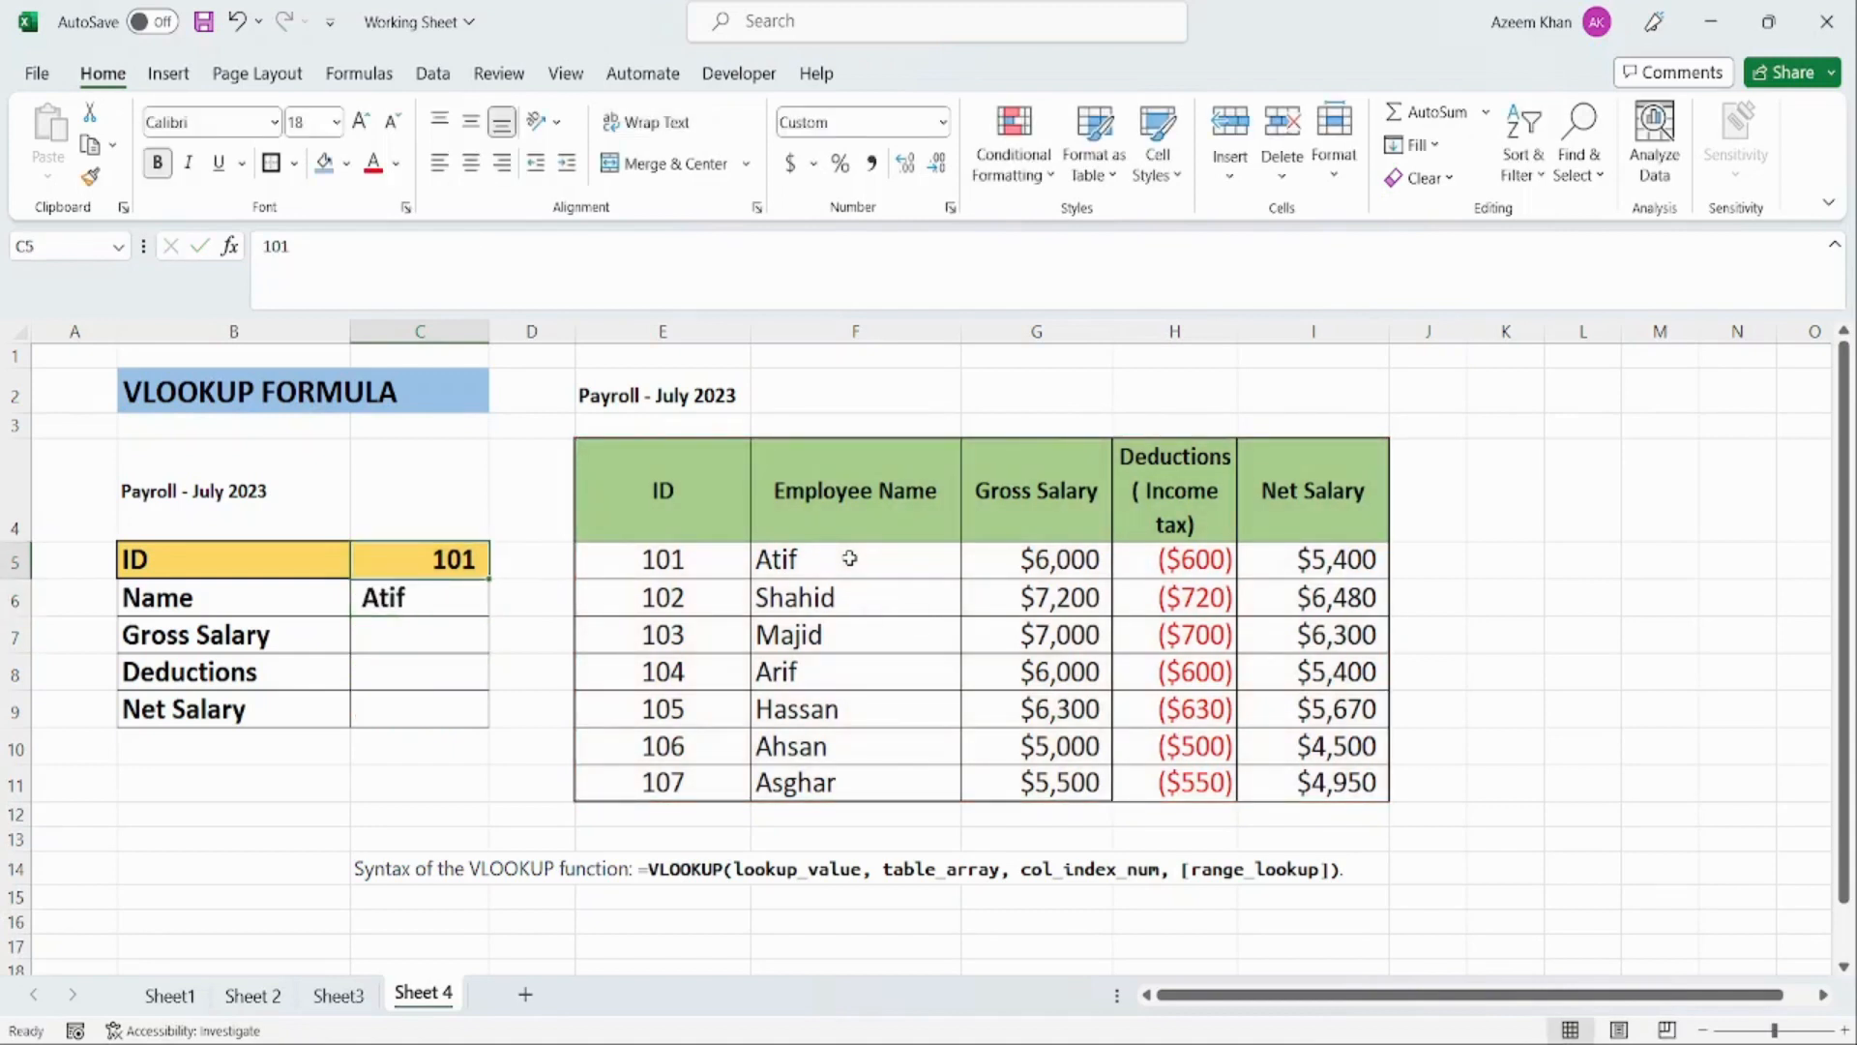
{"action": "key", "text": "Right"}
{"action": "key", "text": "Right"}
{"action": "key", "text": "Right"}
{"action": "key", "text": "Left"}
{"action": "key", "text": "Left"}
{"action": "key", "text": "Left"}
{"action": "key", "text": "Down"}
{"action": "key", "text": "Left"}
{"action": "key", "text": "Right"}
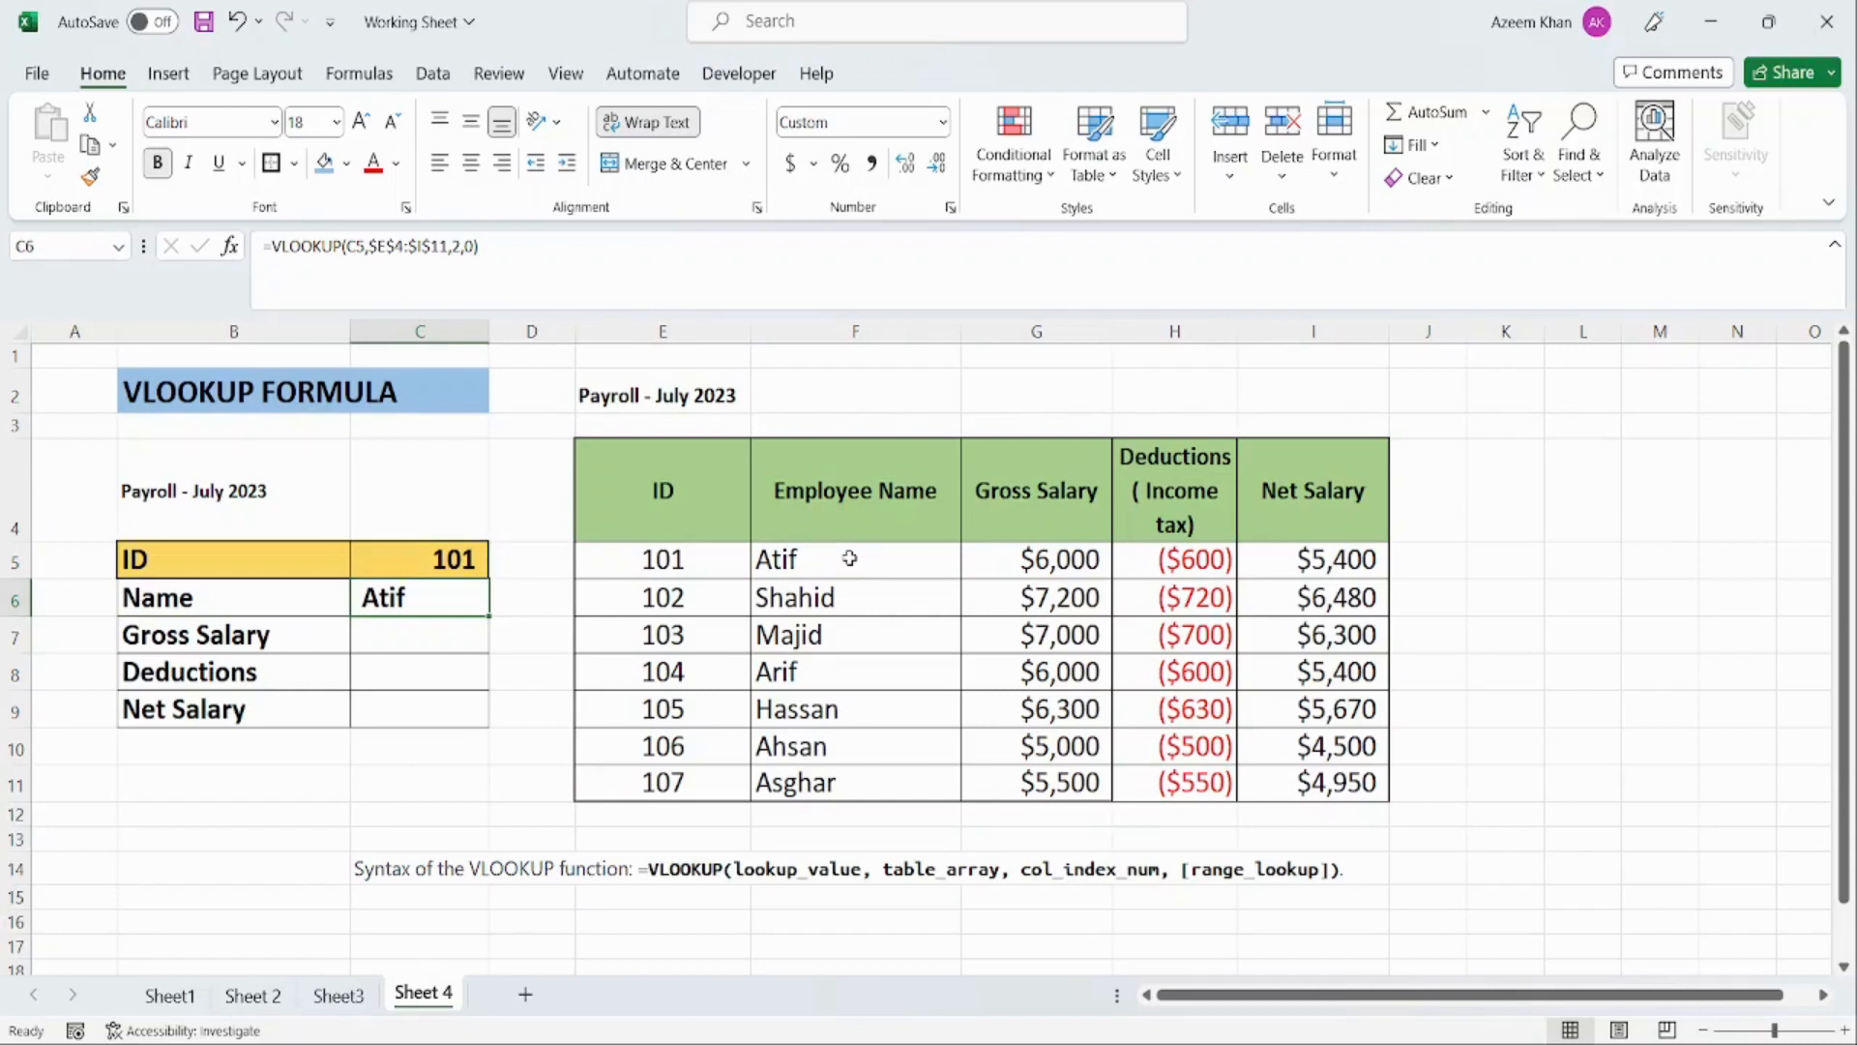
Step: Number the payroll table's columns 1 to 5 in cells E3 through I3 above the headers
{"action": "key", "text": "Up"}
{"action": "key", "text": "Up"}
{"action": "key", "text": "Up"}
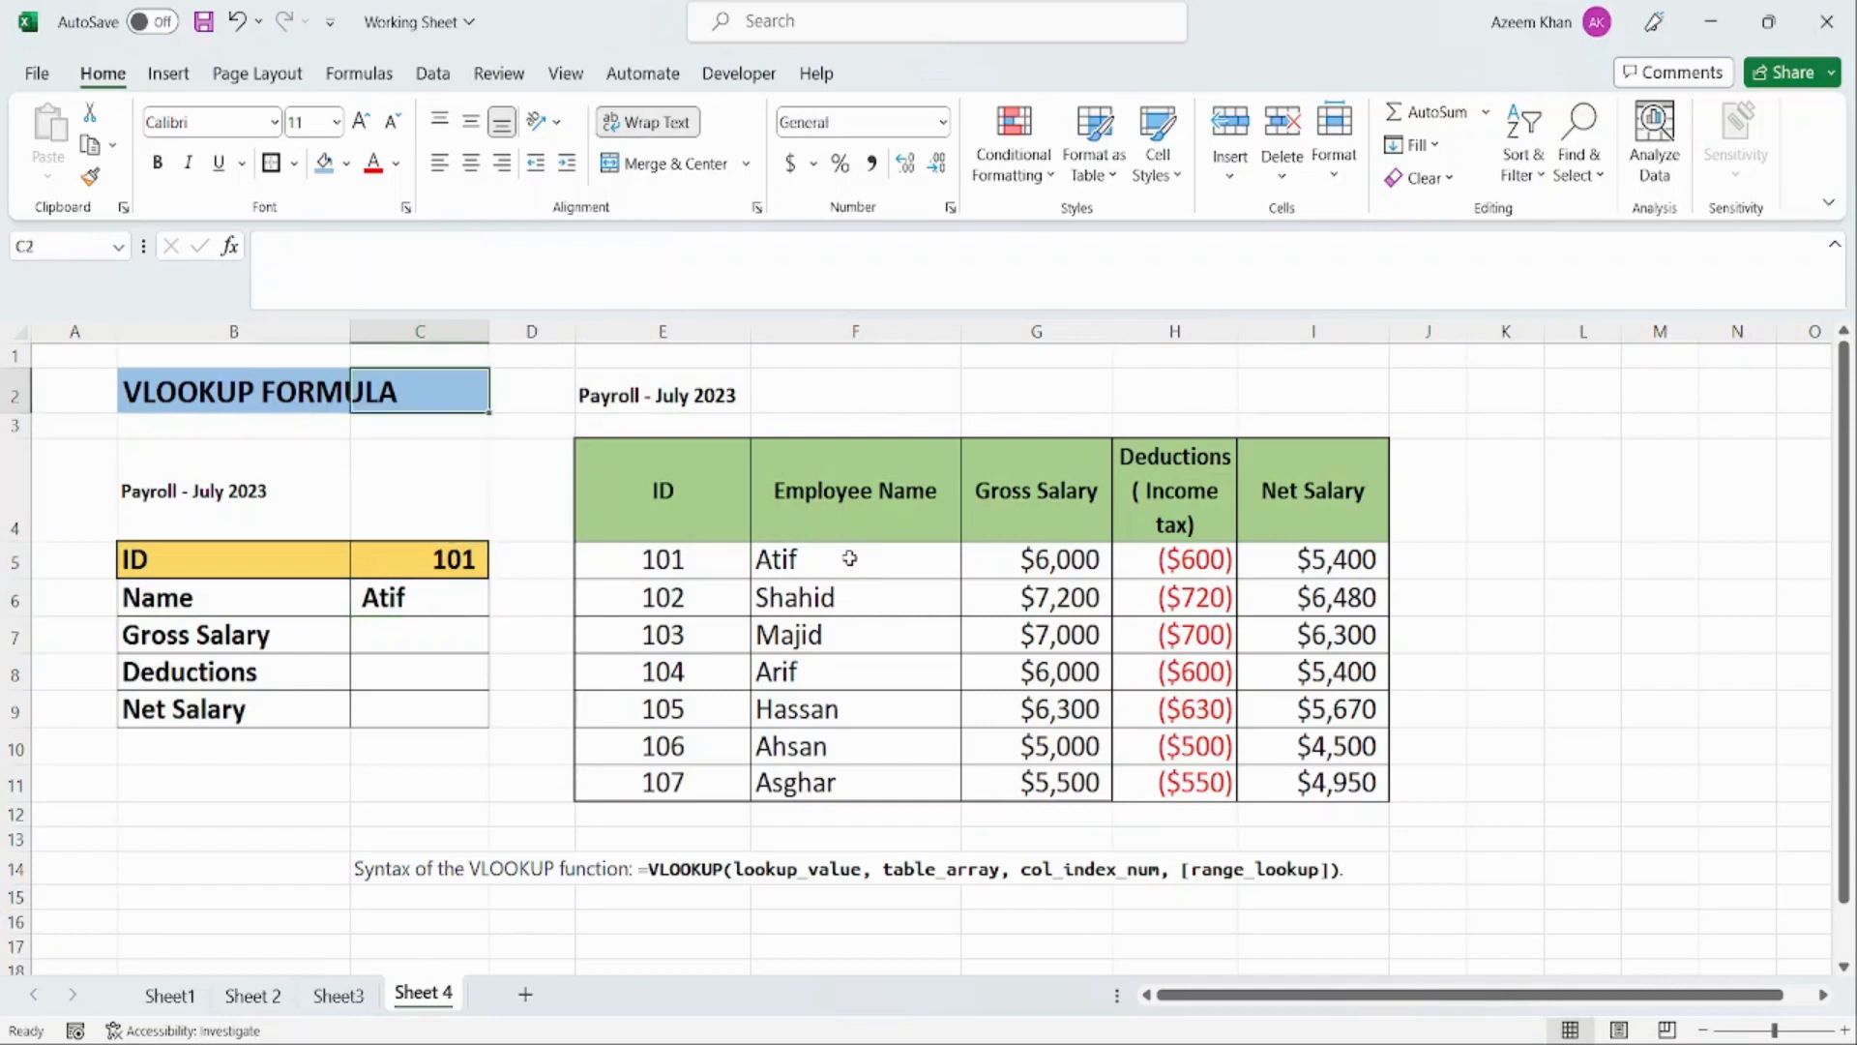
{"action": "key", "text": "Right"}
{"action": "key", "text": "Right"}
{"action": "key", "text": "Up"}
{"action": "key", "text": "Down"}
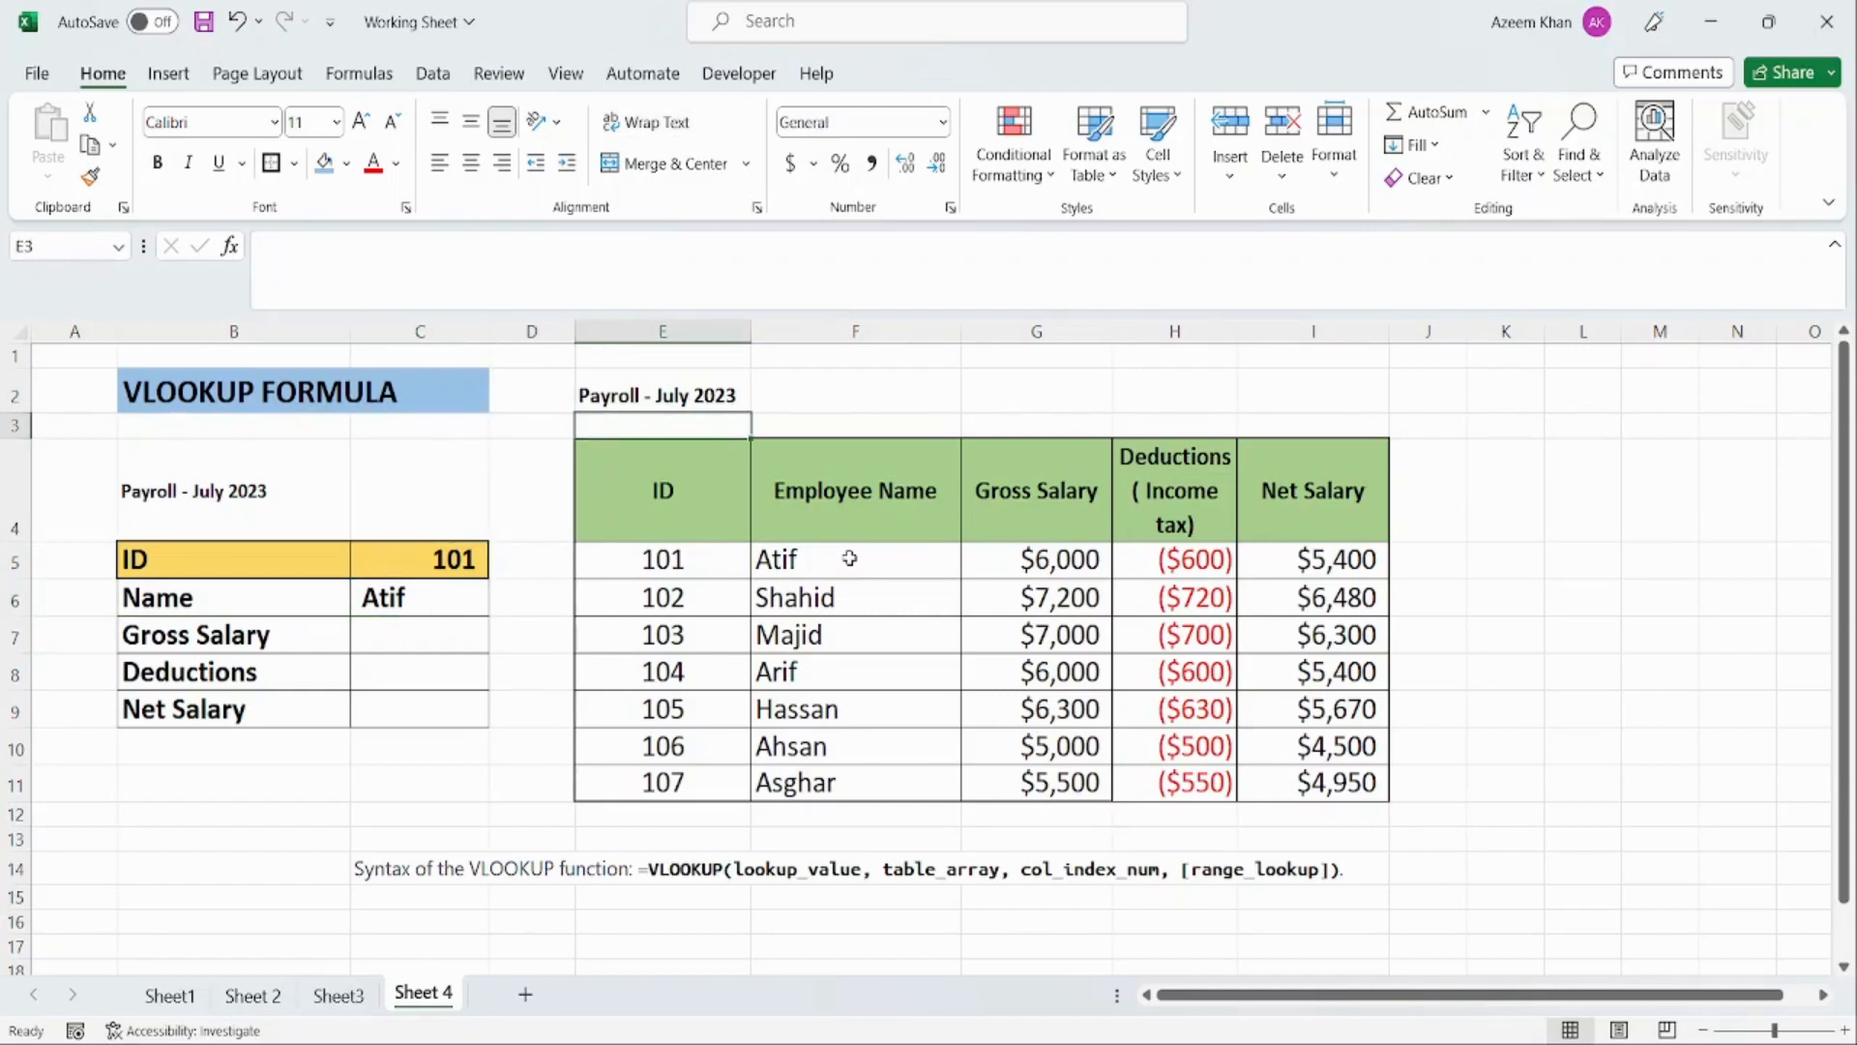
{"action": "type", "text": "1"}
{"action": "key", "text": "Right"}
{"action": "type", "text": "2"}
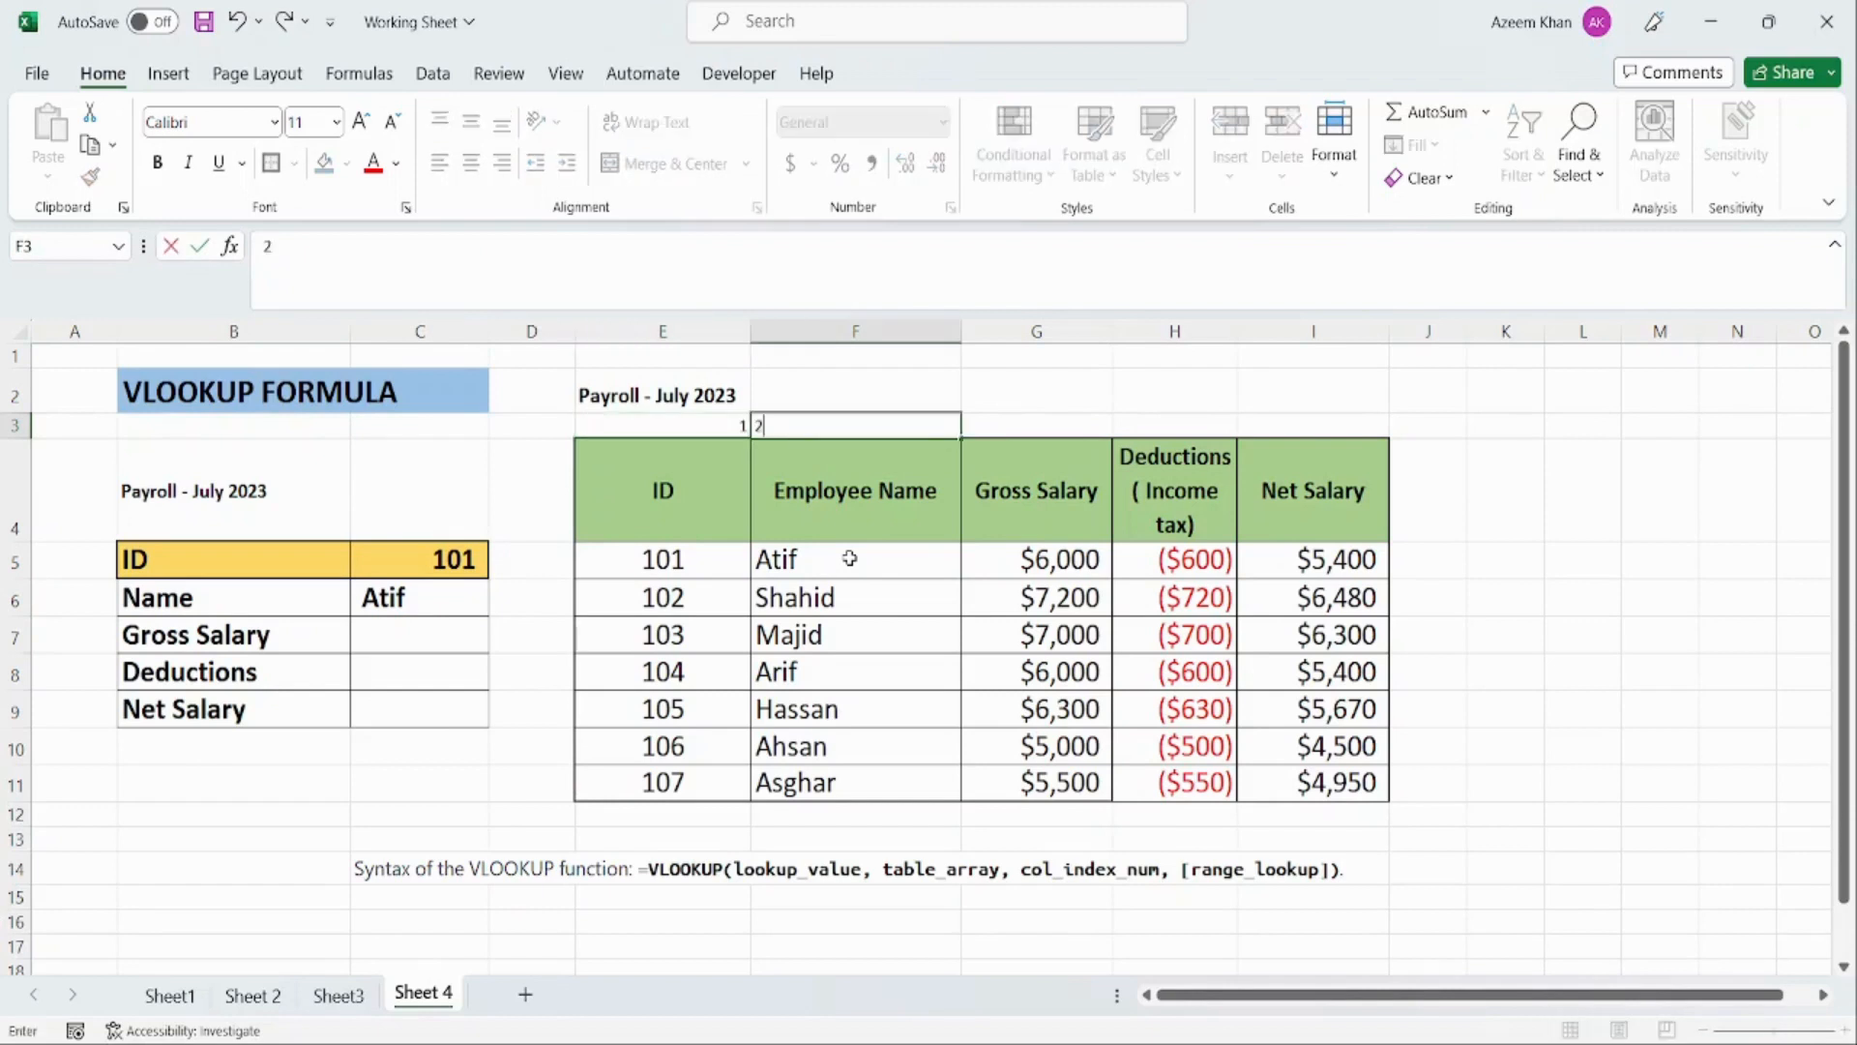
{"action": "key", "text": "Right"}
{"action": "type", "text": "3"}
{"action": "key", "text": "Right"}
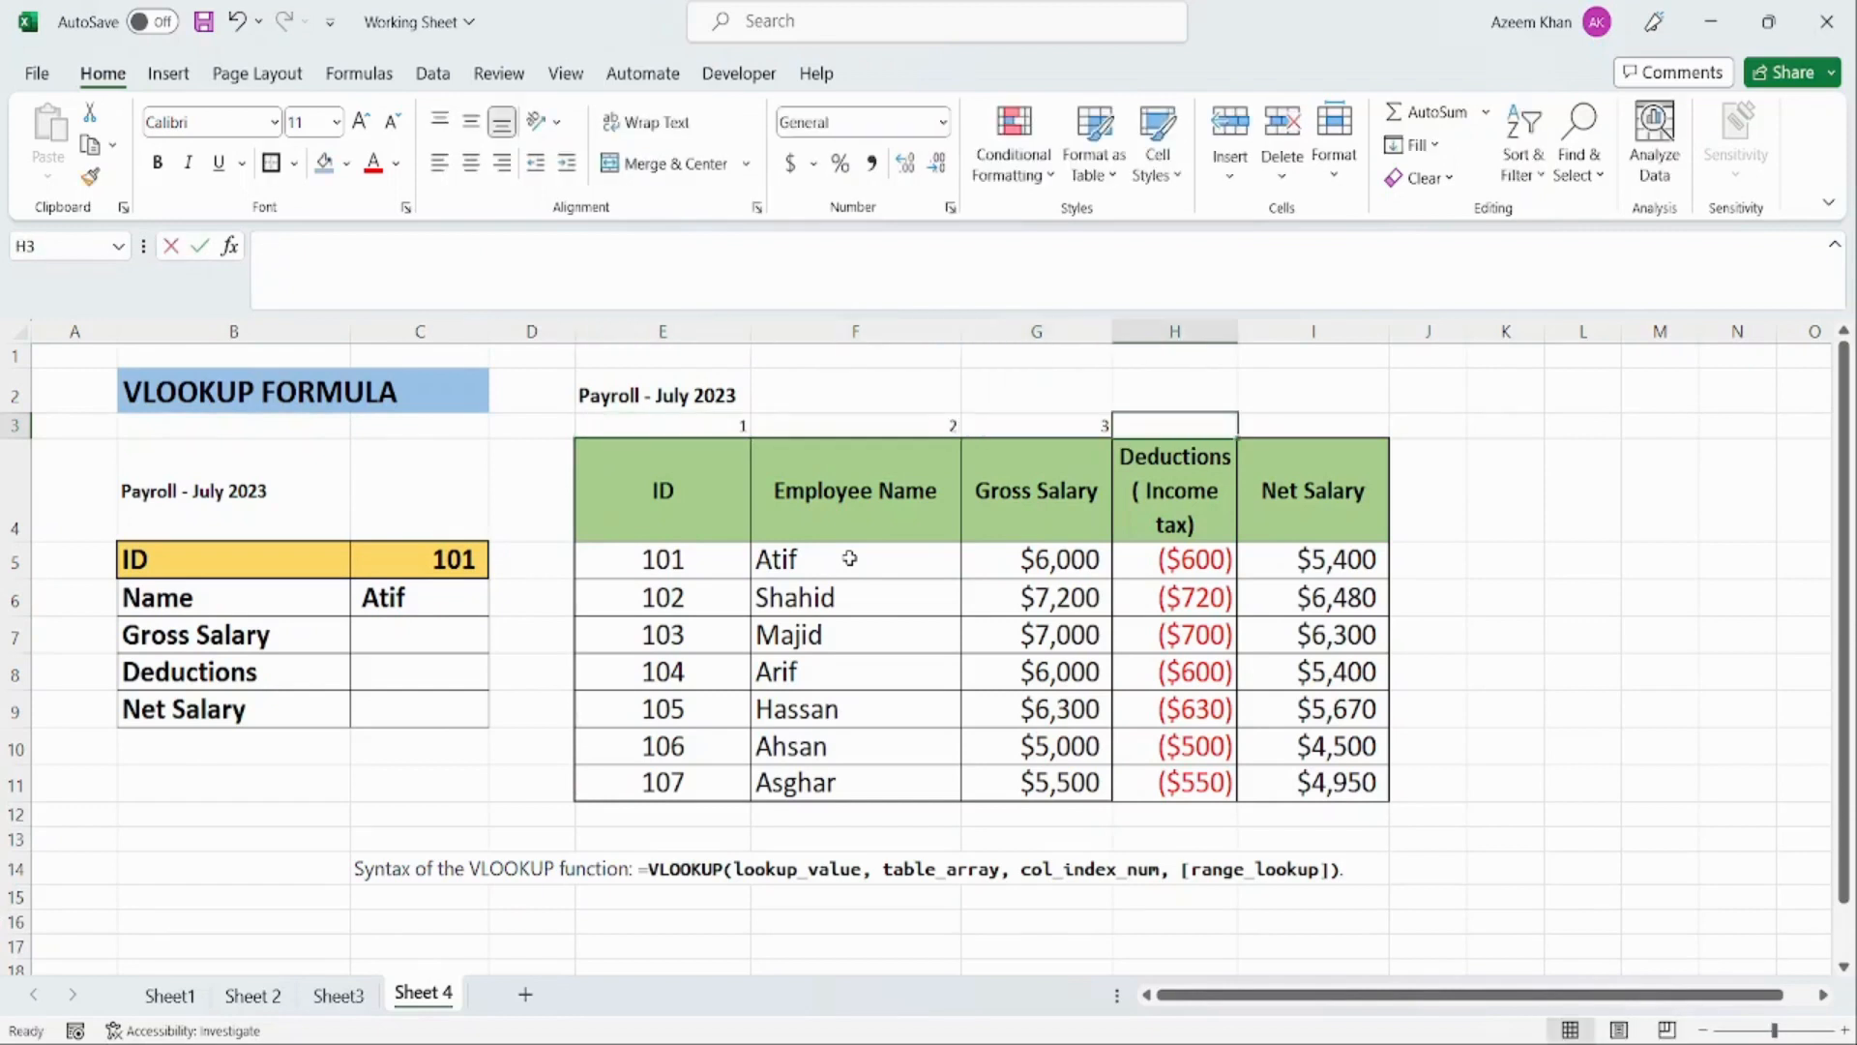
{"action": "type", "text": "4"}
{"action": "key", "text": "Right"}
{"action": "type", "text": "5"}
{"action": "key", "text": "Return"}
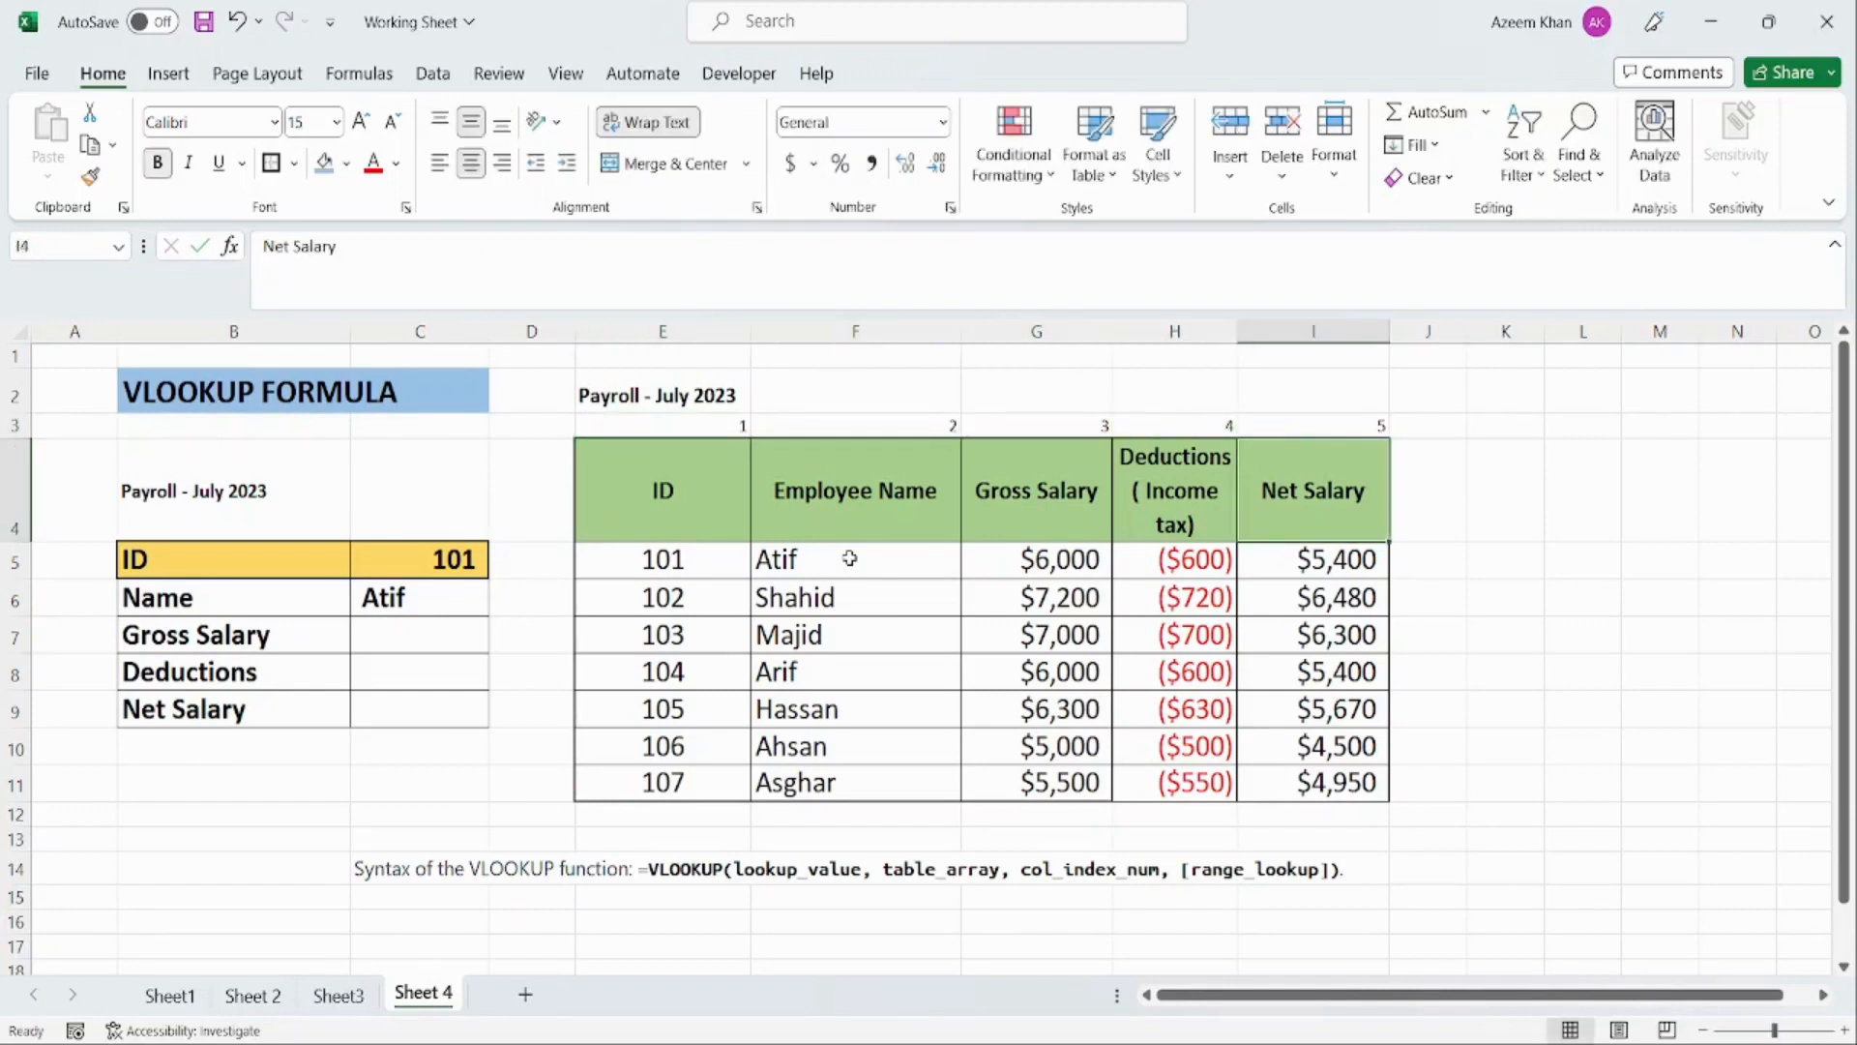
Step: Copy the Name formula from C6 into the Gross Salary cell C7
{"action": "key", "text": "Left"}
{"action": "key", "text": "Left"}
{"action": "key", "text": "Left"}
{"action": "key", "text": "Left"}
{"action": "key", "text": "Left"}
{"action": "key", "text": "Left"}
{"action": "key", "text": "Down"}
{"action": "key", "text": "Down"}
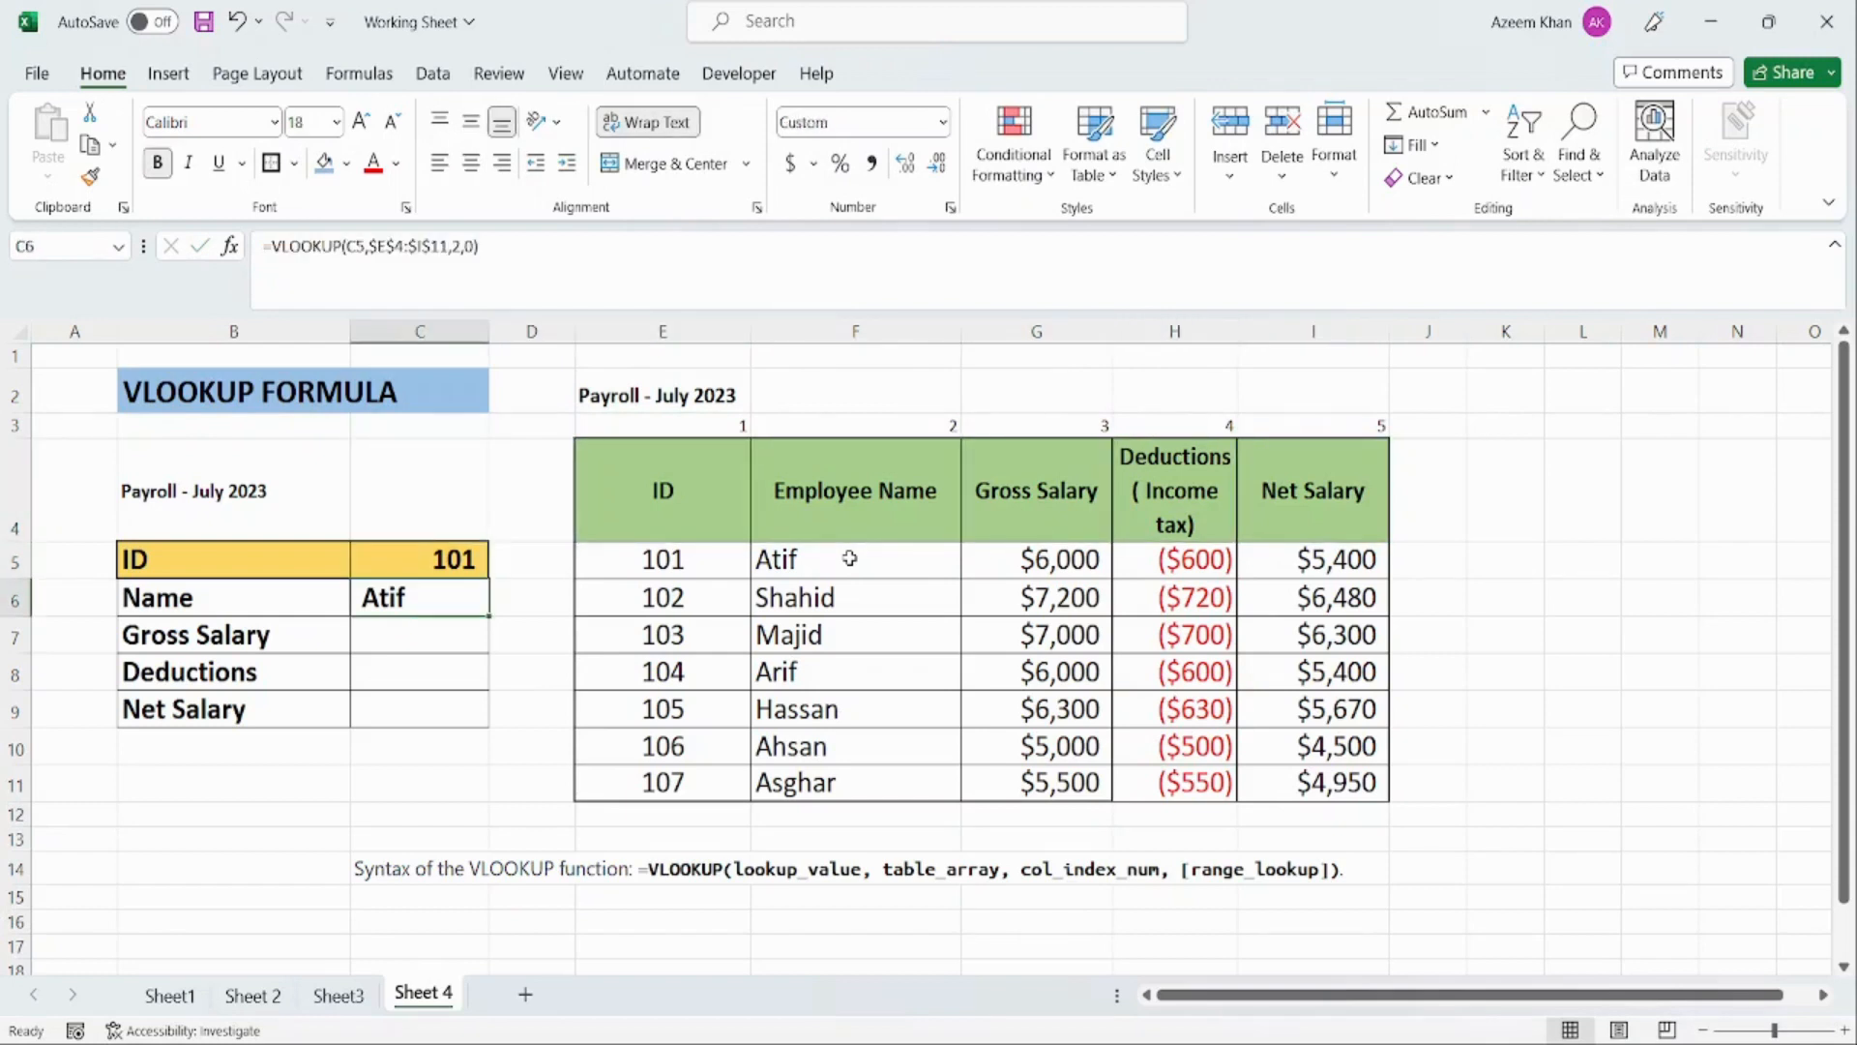
{"action": "key", "text": "ctrl+c"}
{"action": "key", "text": "Down"}
{"action": "key", "text": "ctrl+v"}
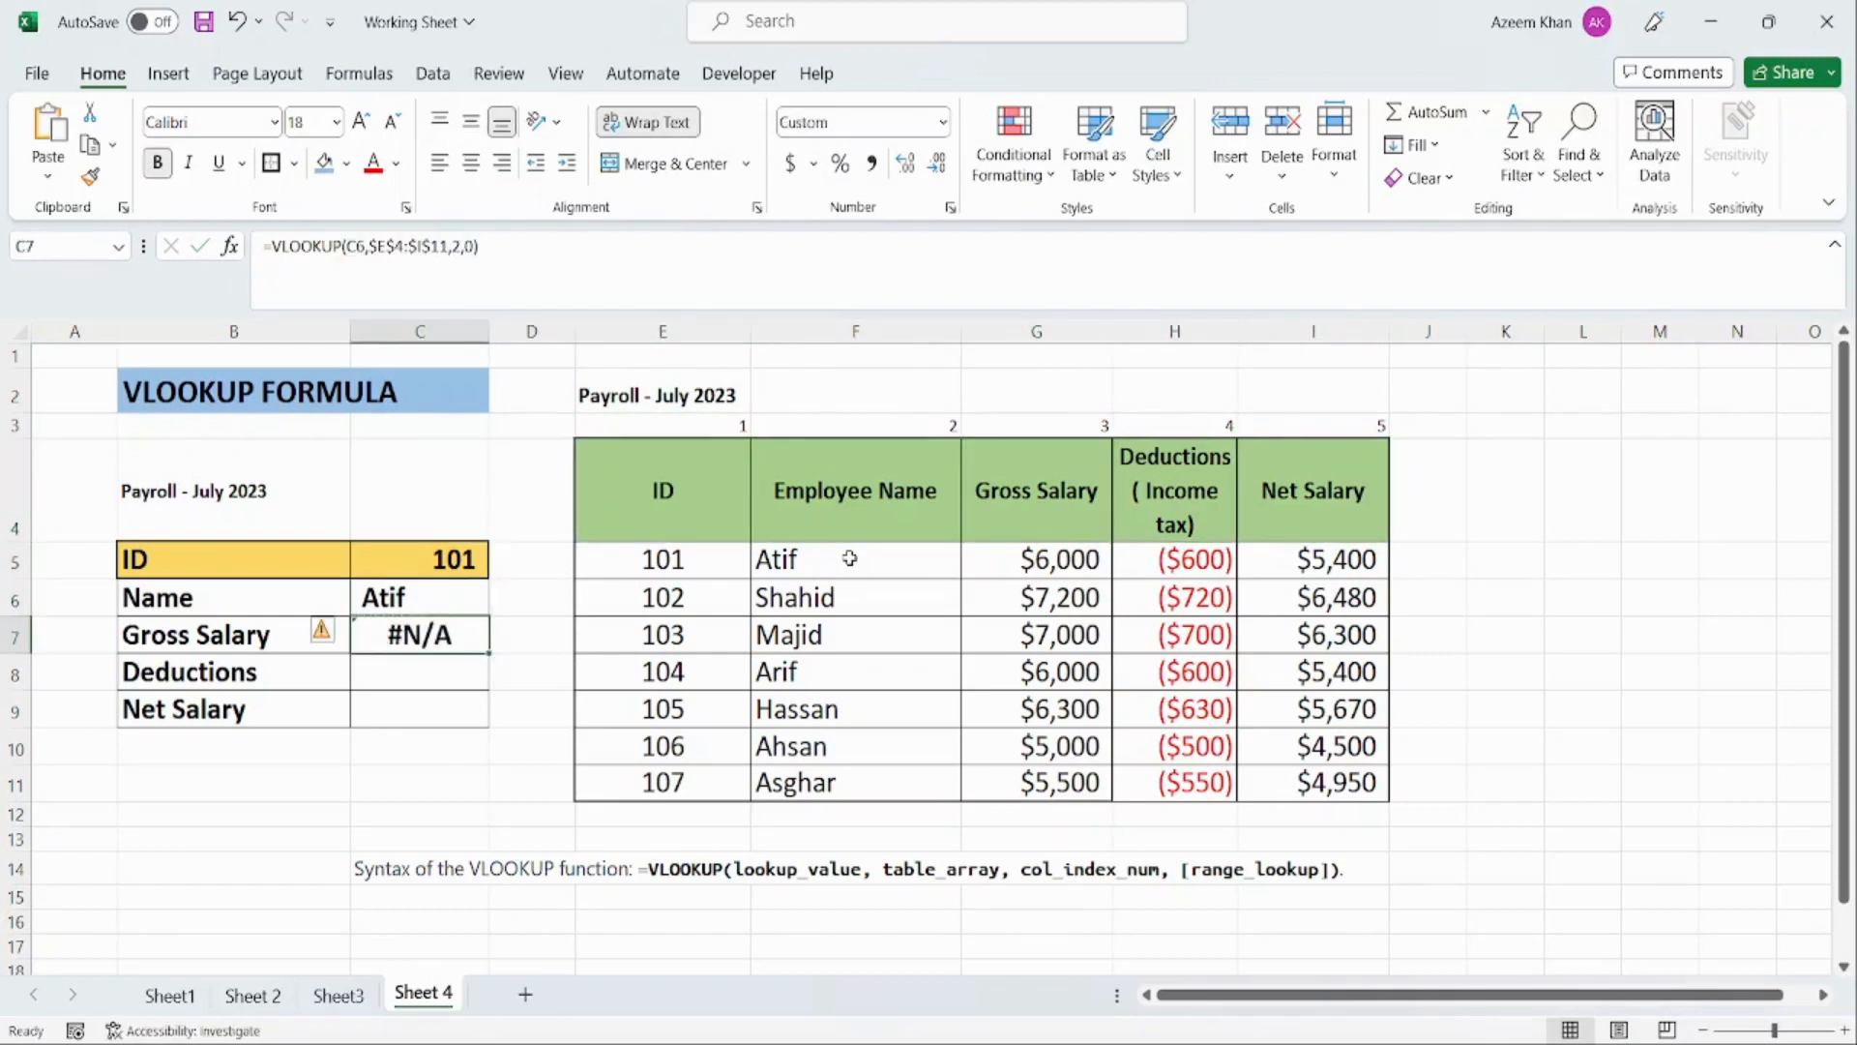
Step: Change the Gross Salary formula in C7 to use C5 as lookup value and 3 as column index
{"action": "key", "text": "F2"}
{"action": "key", "text": "Left"}
{"action": "key", "text": "Left"}
{"action": "key", "text": "Left"}
{"action": "key", "text": "Left"}
{"action": "key", "text": "Left"}
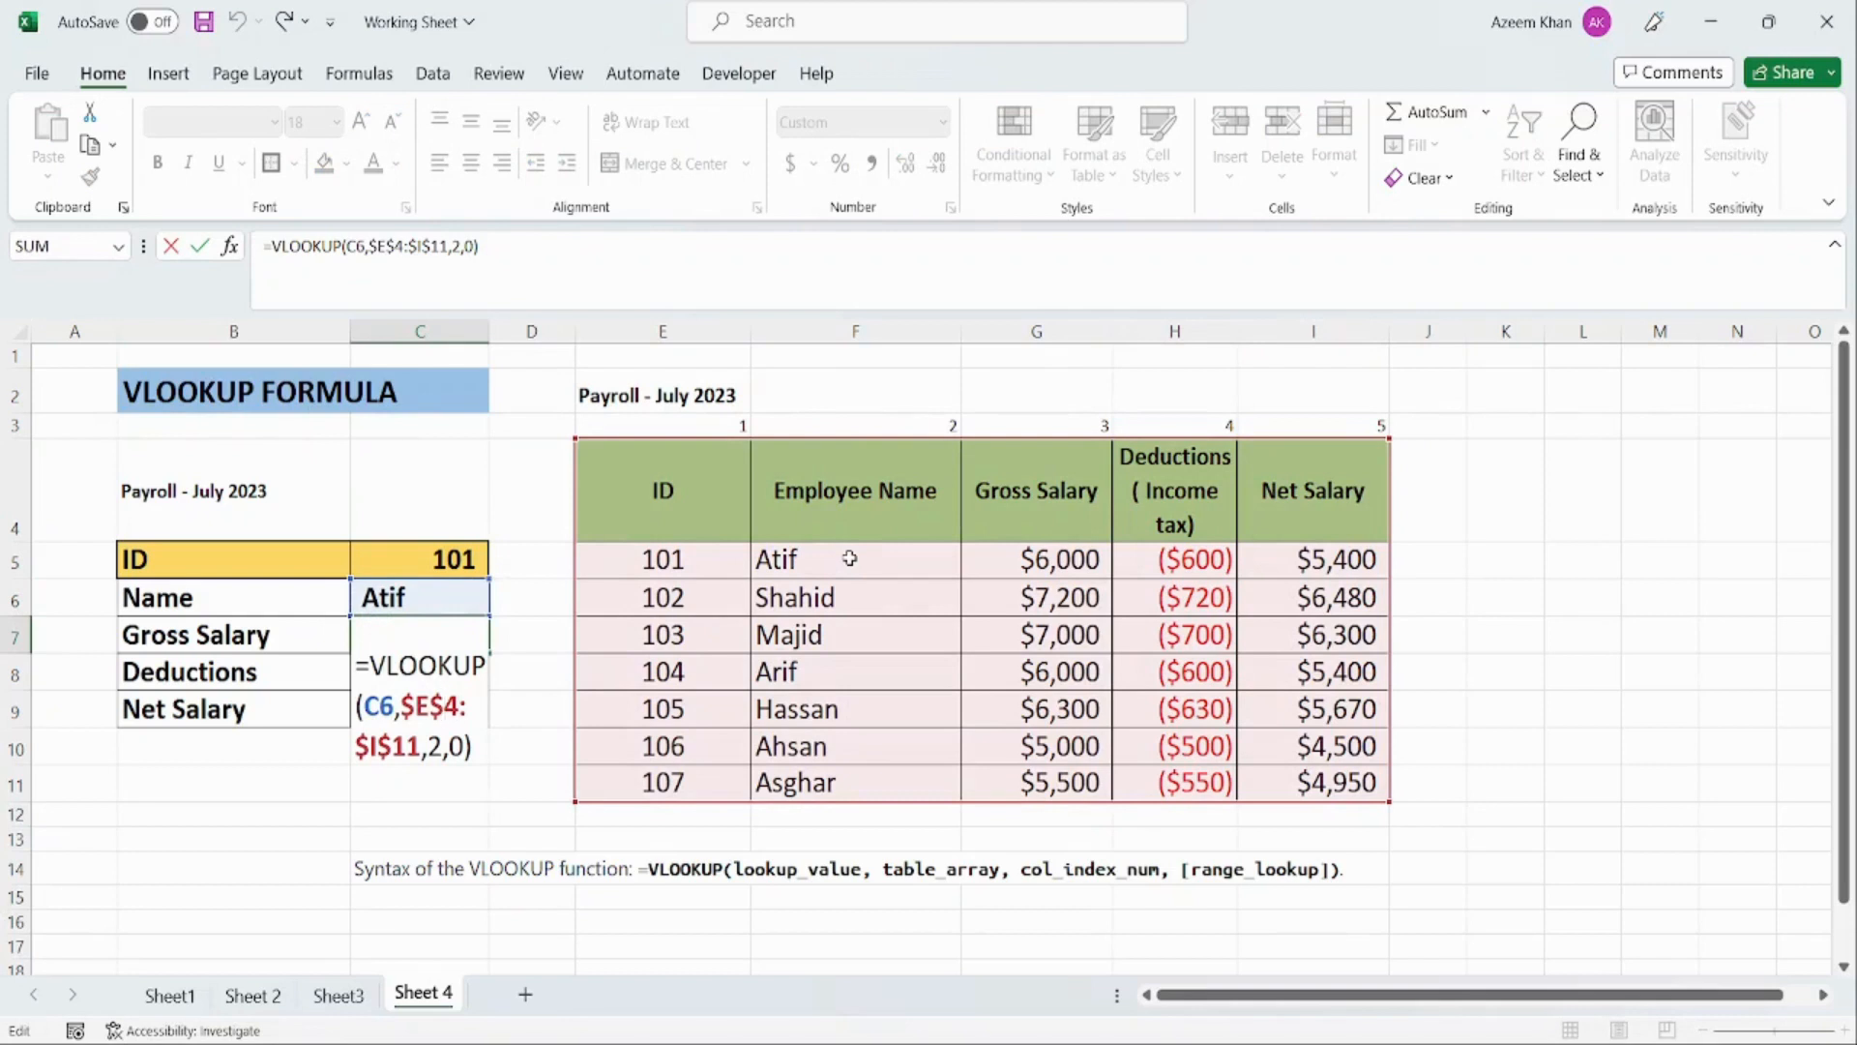
{"action": "key", "text": "BackSpace"}
{"action": "type", "text": "5"}
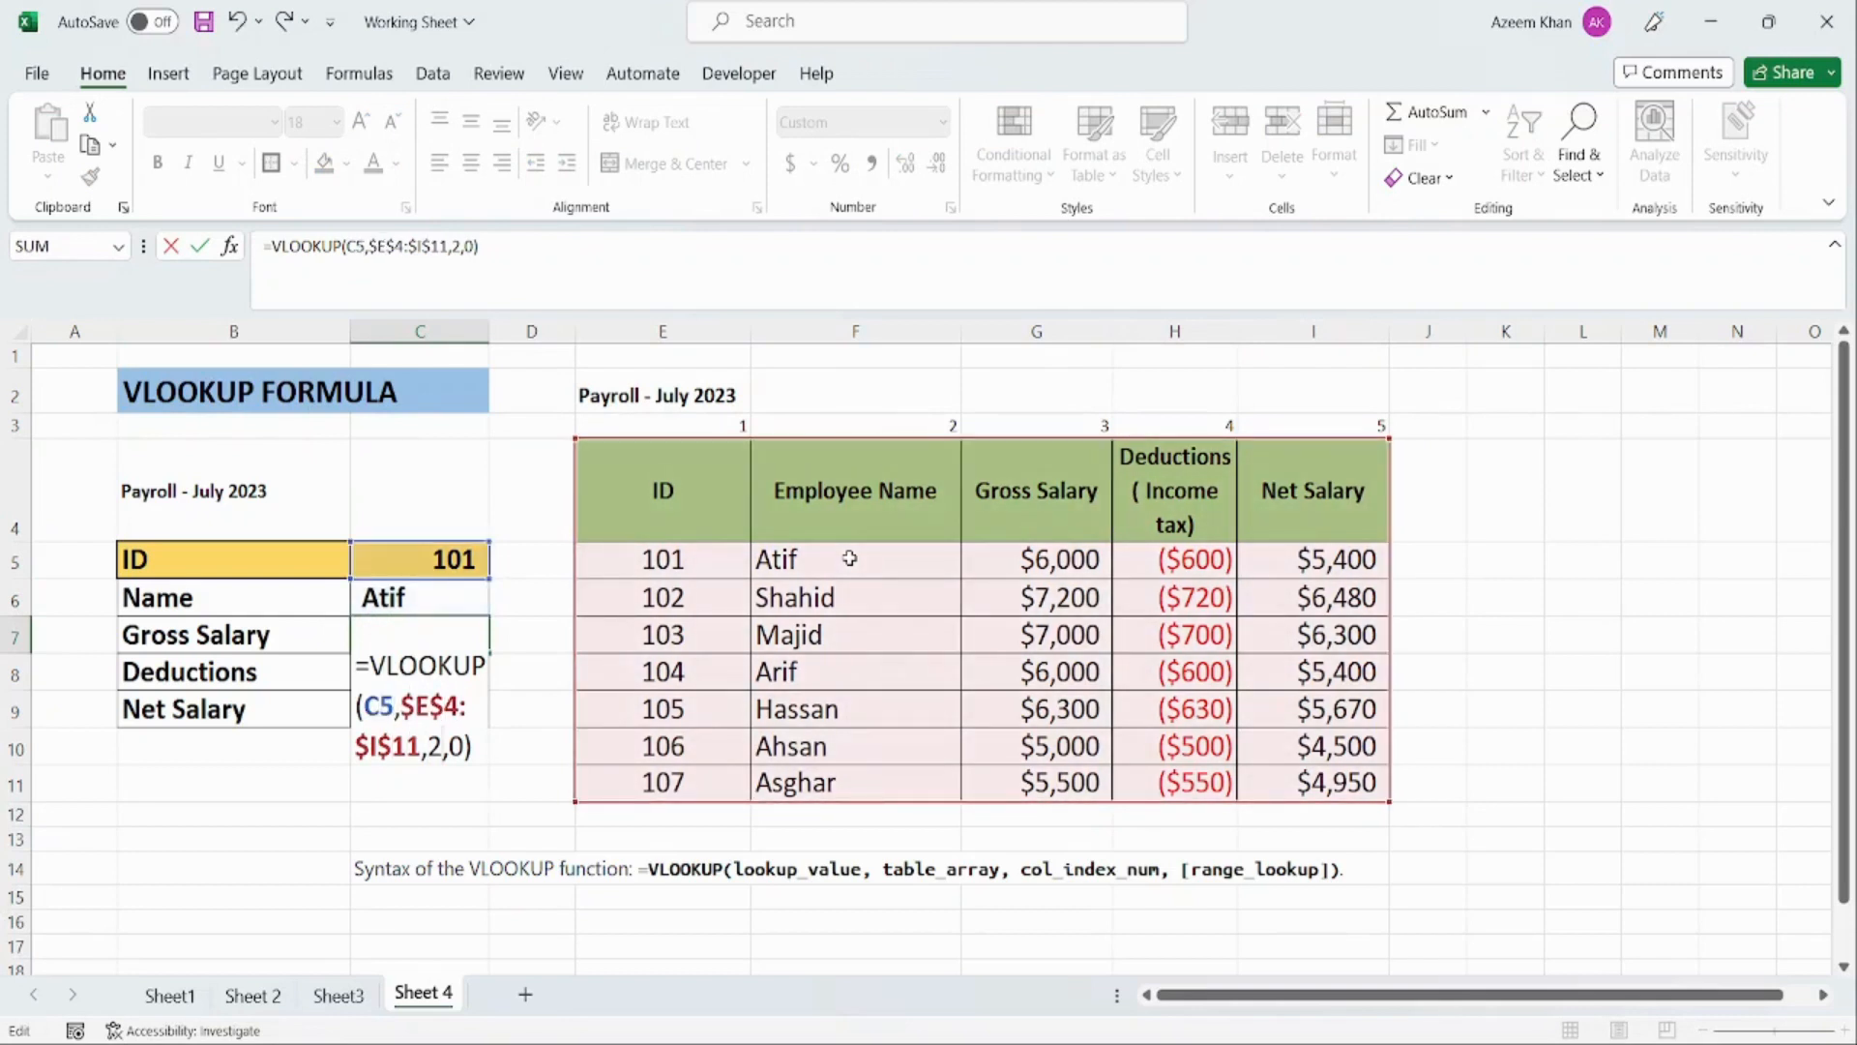
{"action": "key", "text": "BackSpace"}
{"action": "type", "text": "3"}
{"action": "key", "text": "ctrl+Return"}
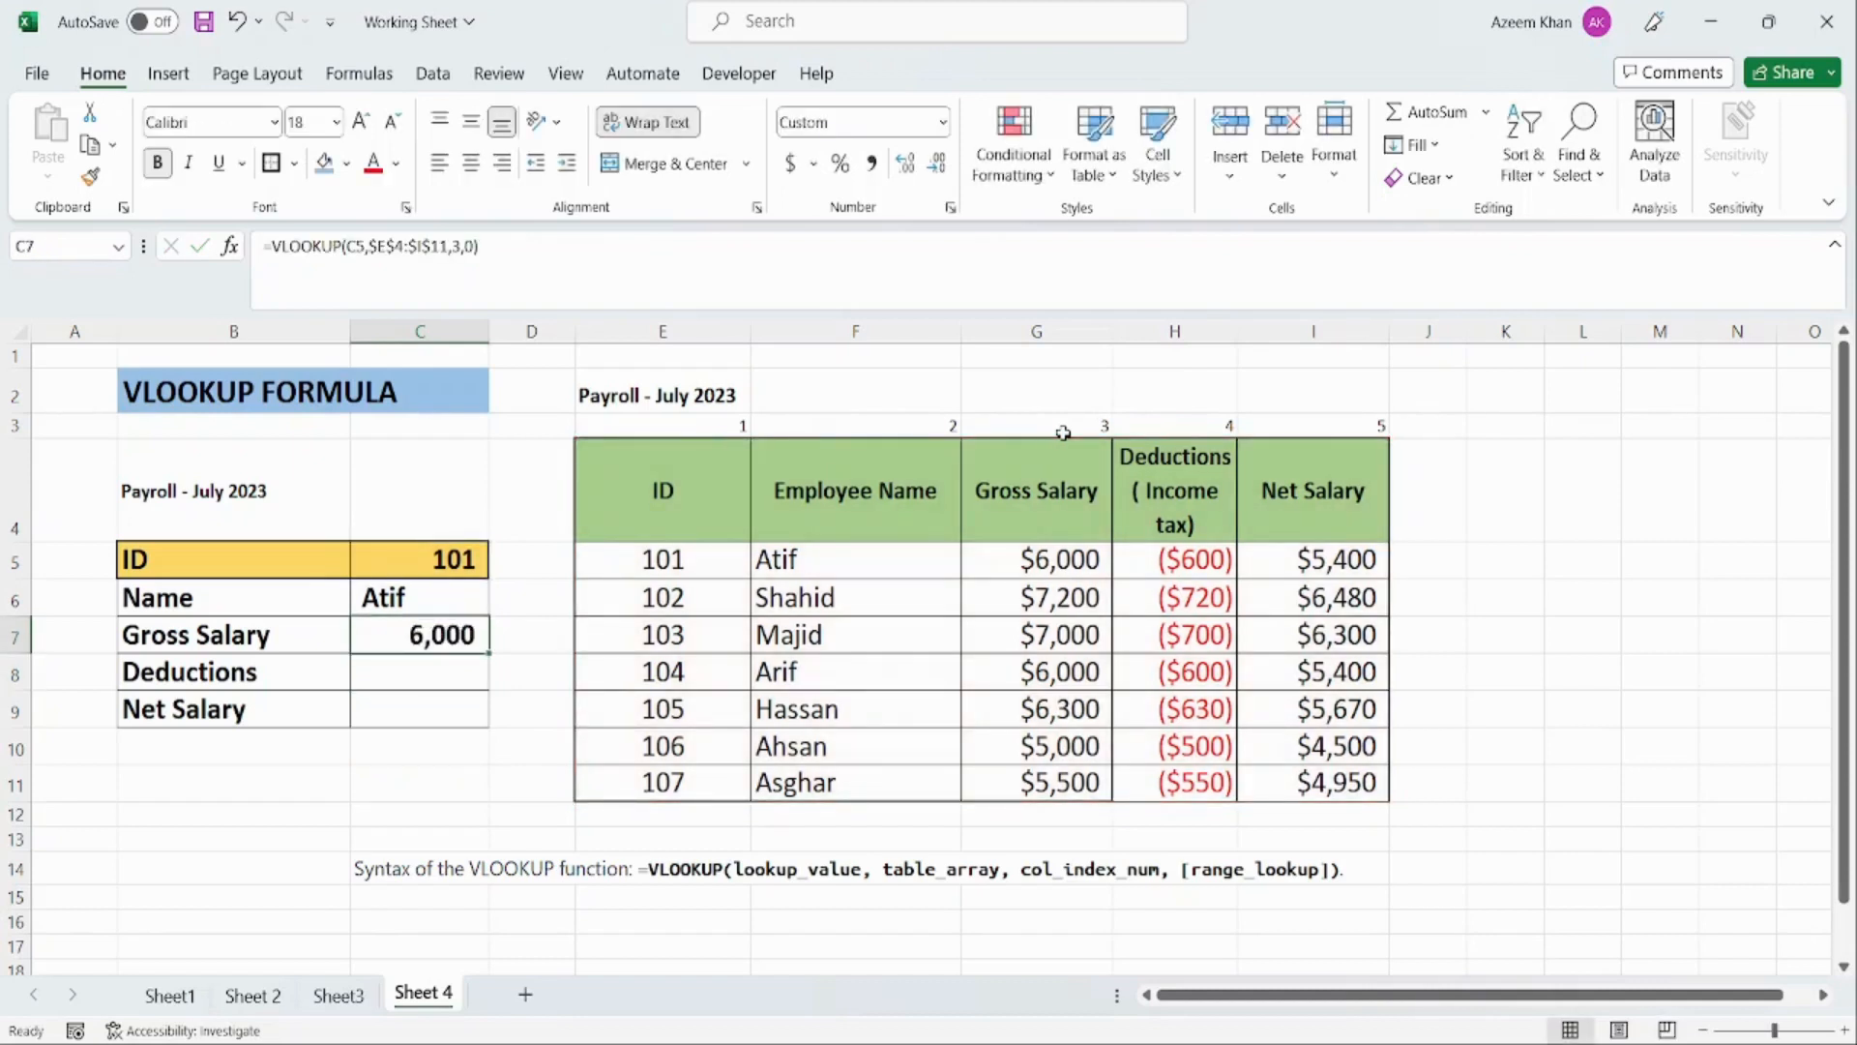
Step: Copy the Gross Salary formula into Deductions cell C8 and change its lookup value to C5 and column index to 4
{"action": "key", "text": "ctrl+c"}
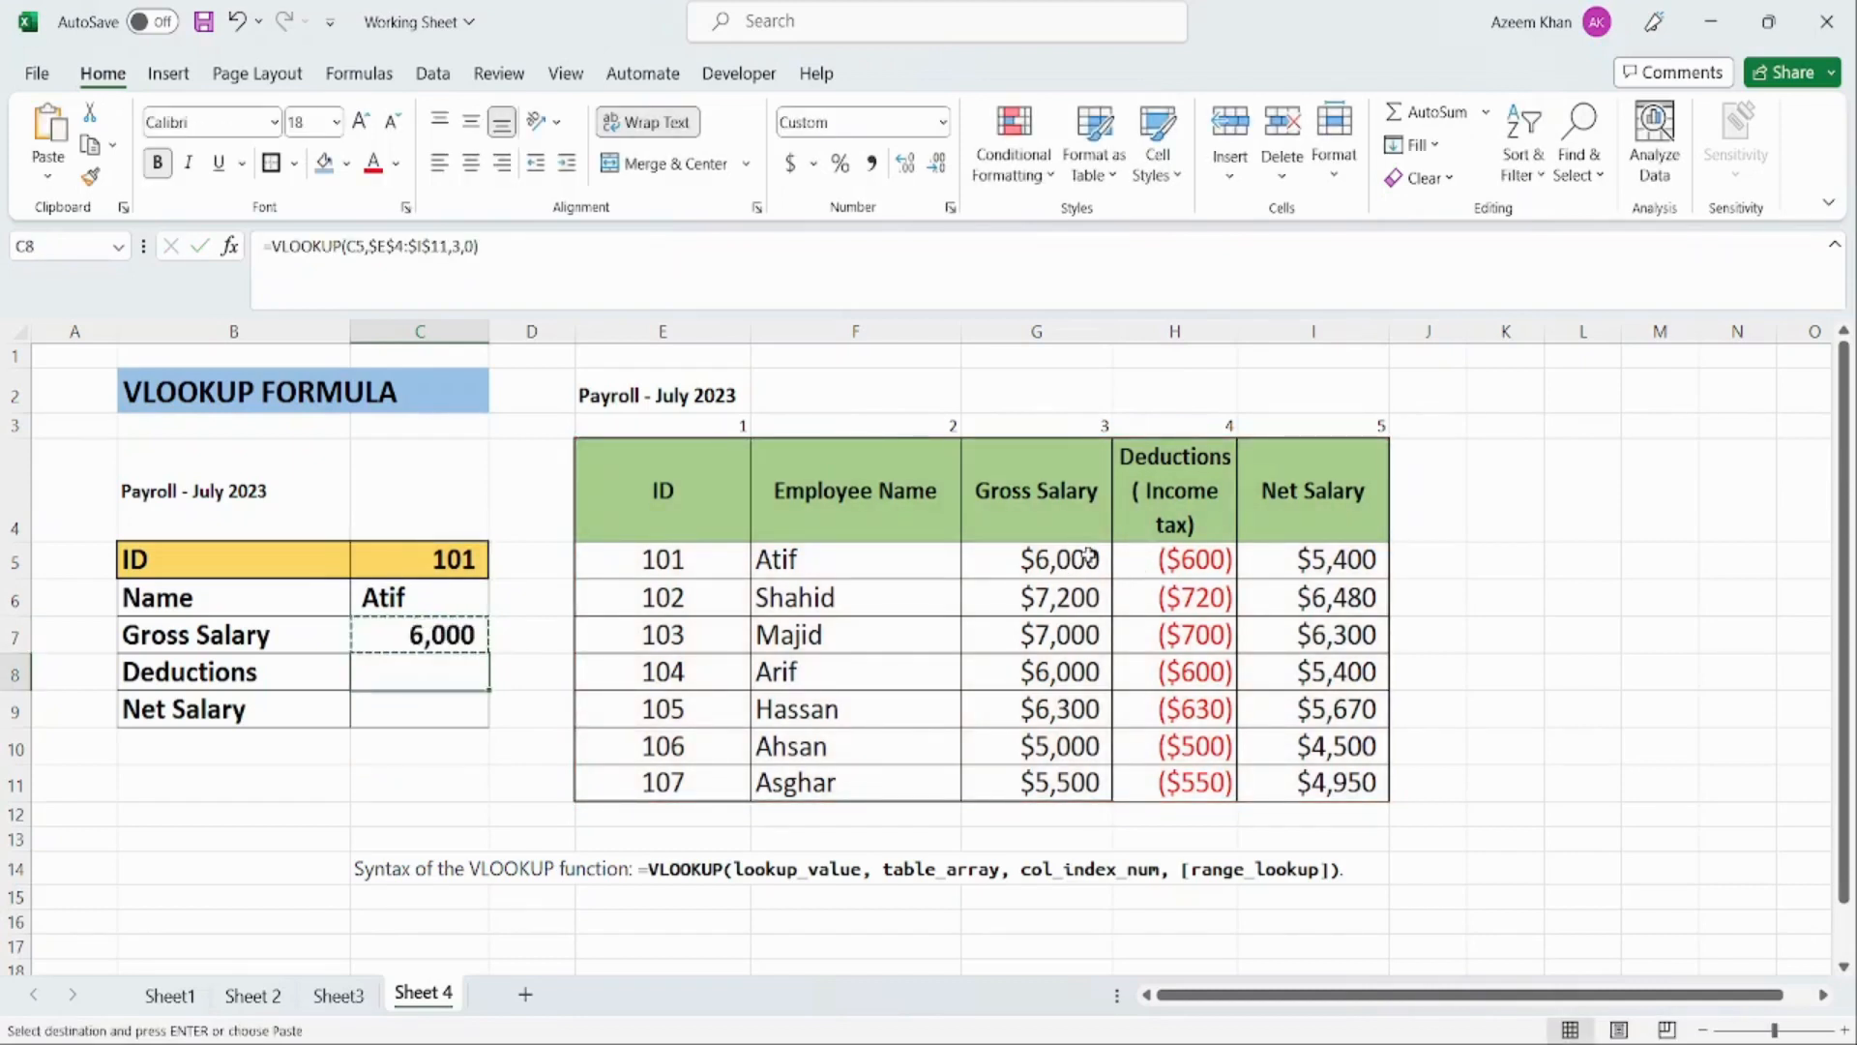
{"action": "key", "text": "Down"}
{"action": "key", "text": "Return"}
{"action": "key", "text": "F2"}
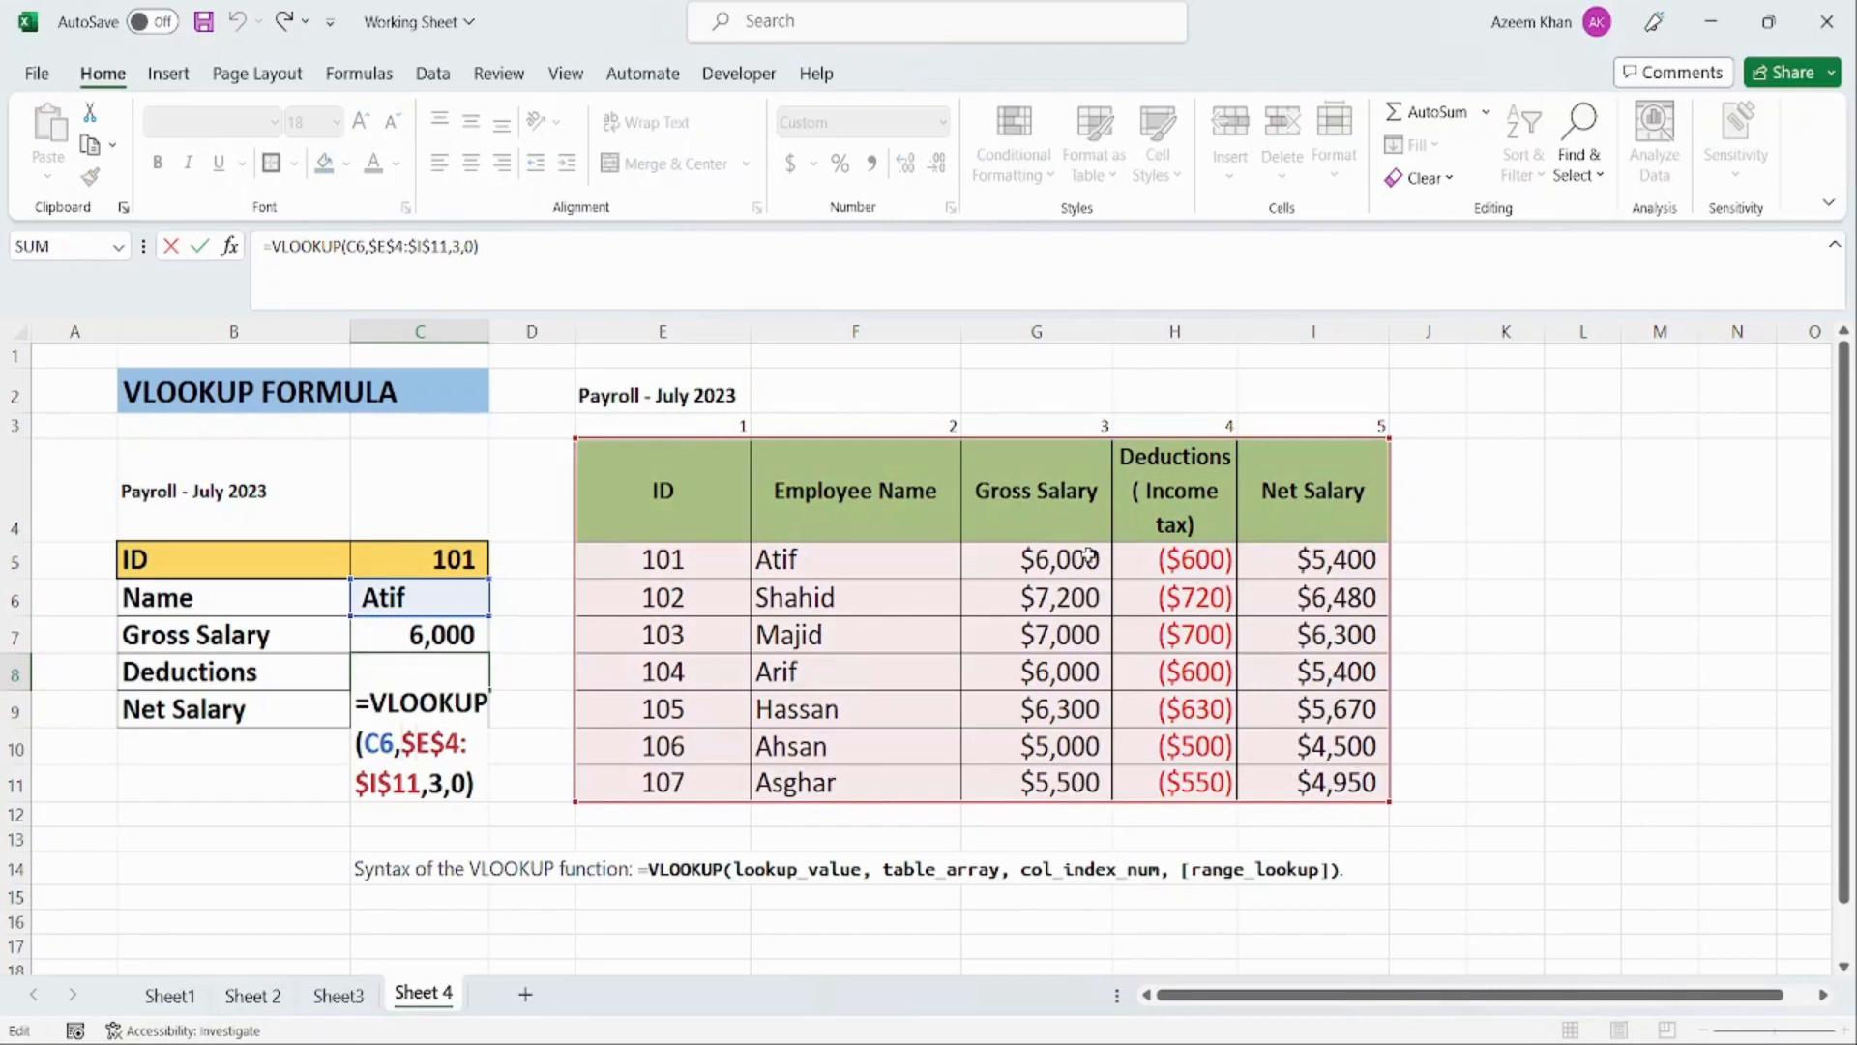
{"action": "key", "text": "BackSpace"}
{"action": "type", "text": "5"}
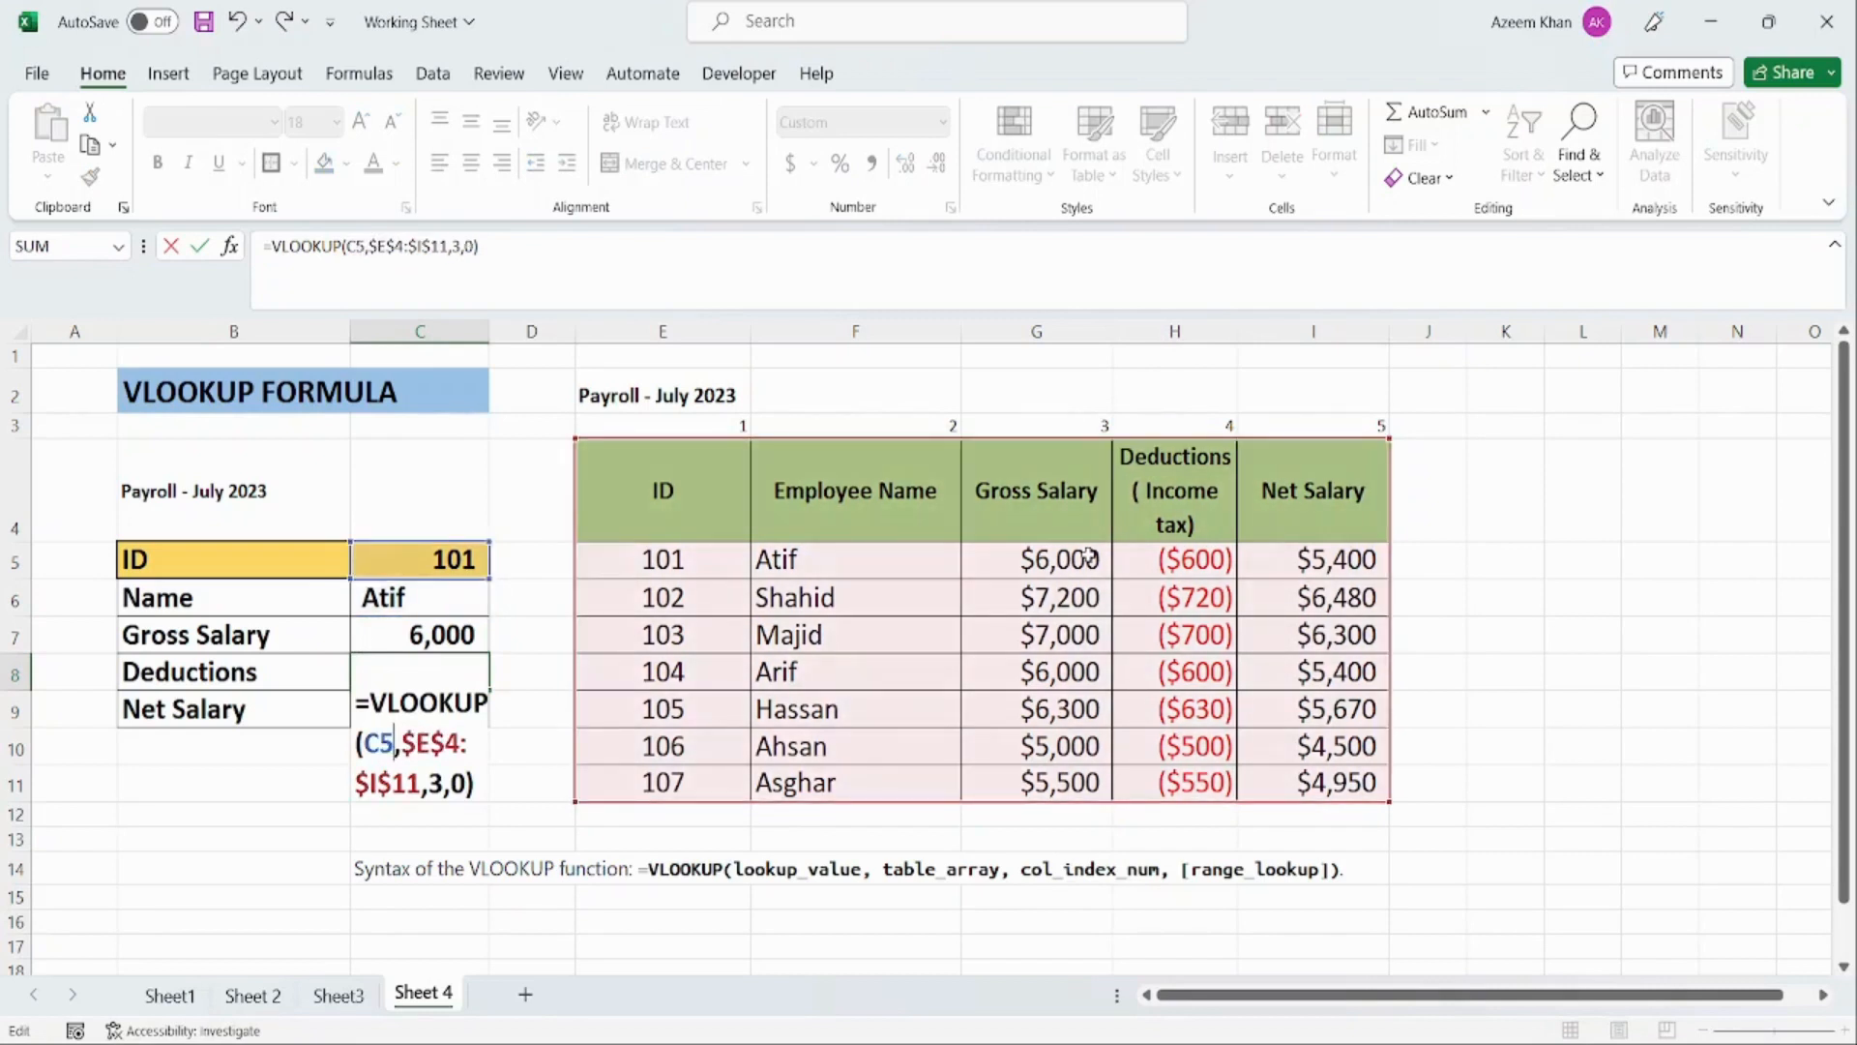
{"action": "key", "text": "Right"}
{"action": "key", "text": "BackSpace"}
{"action": "type", "text": "4"}
{"action": "key", "text": "Return"}
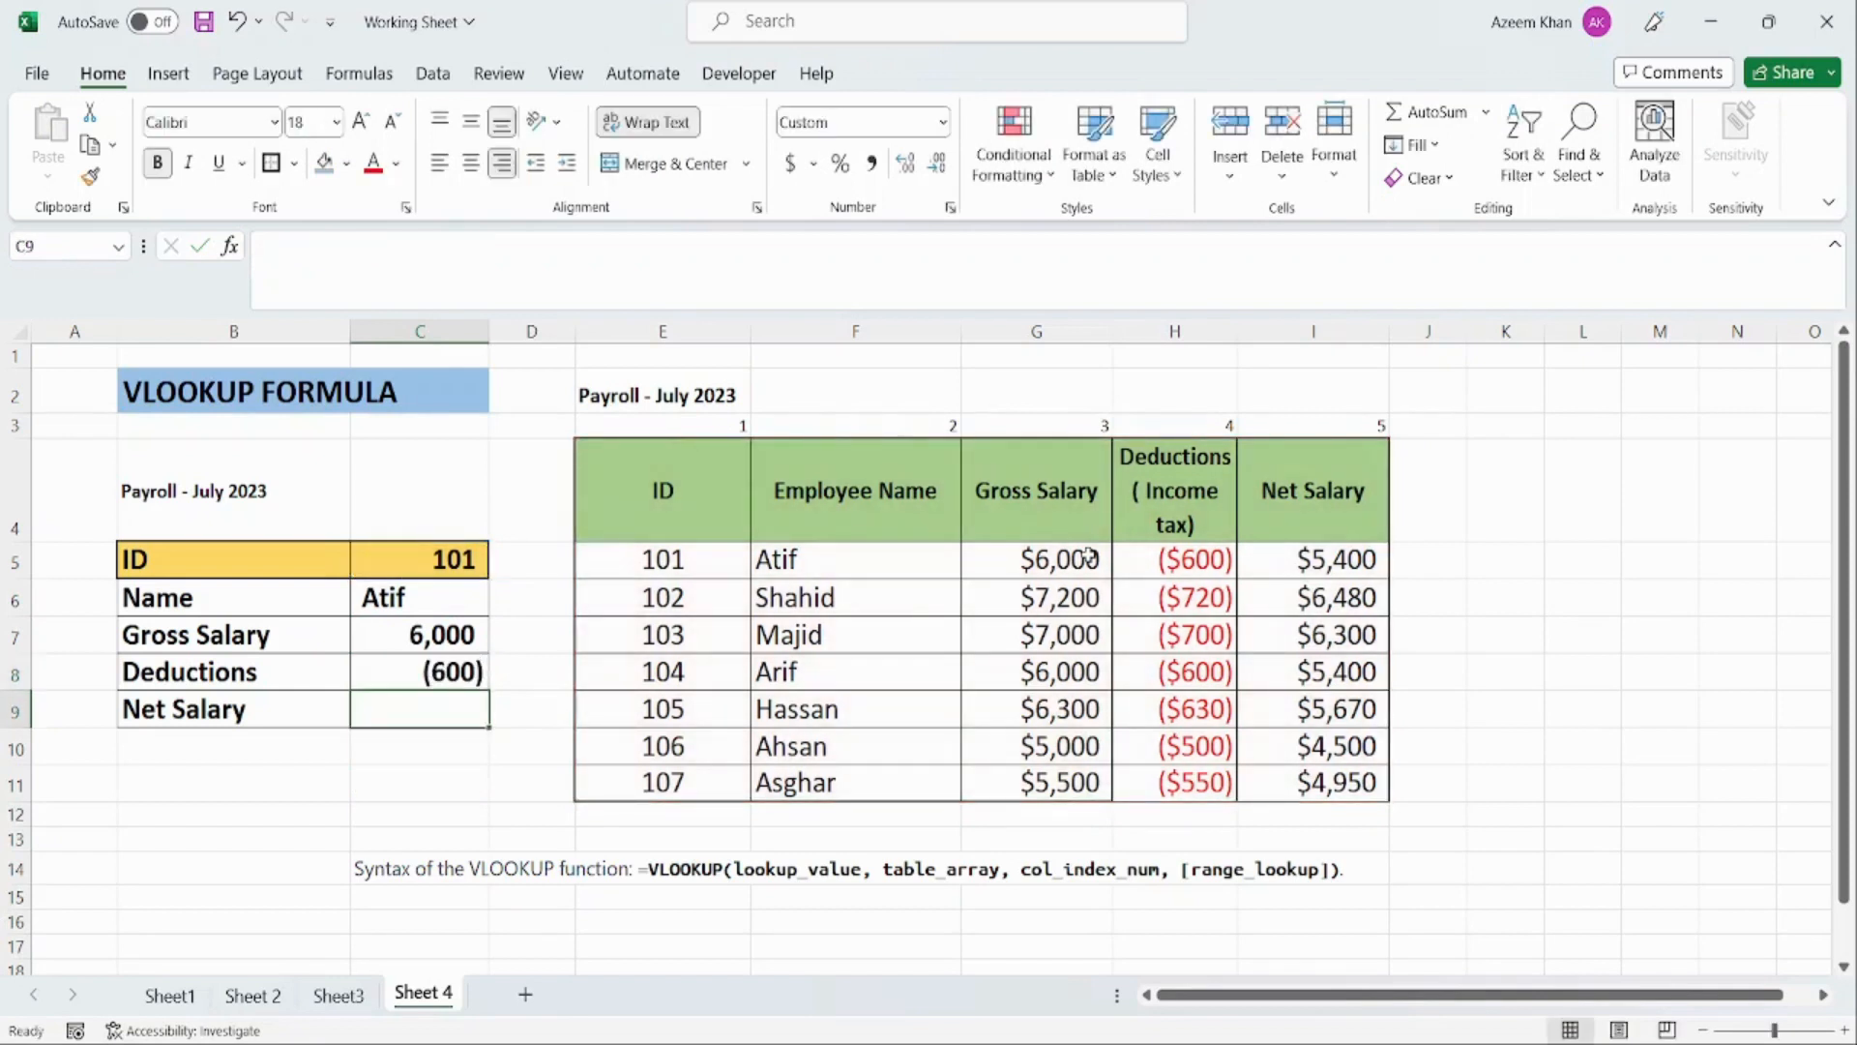
Step: Fill the Deductions formula down into Net Salary cell C9 and change its lookup value to C5
{"action": "key", "text": "Up"}
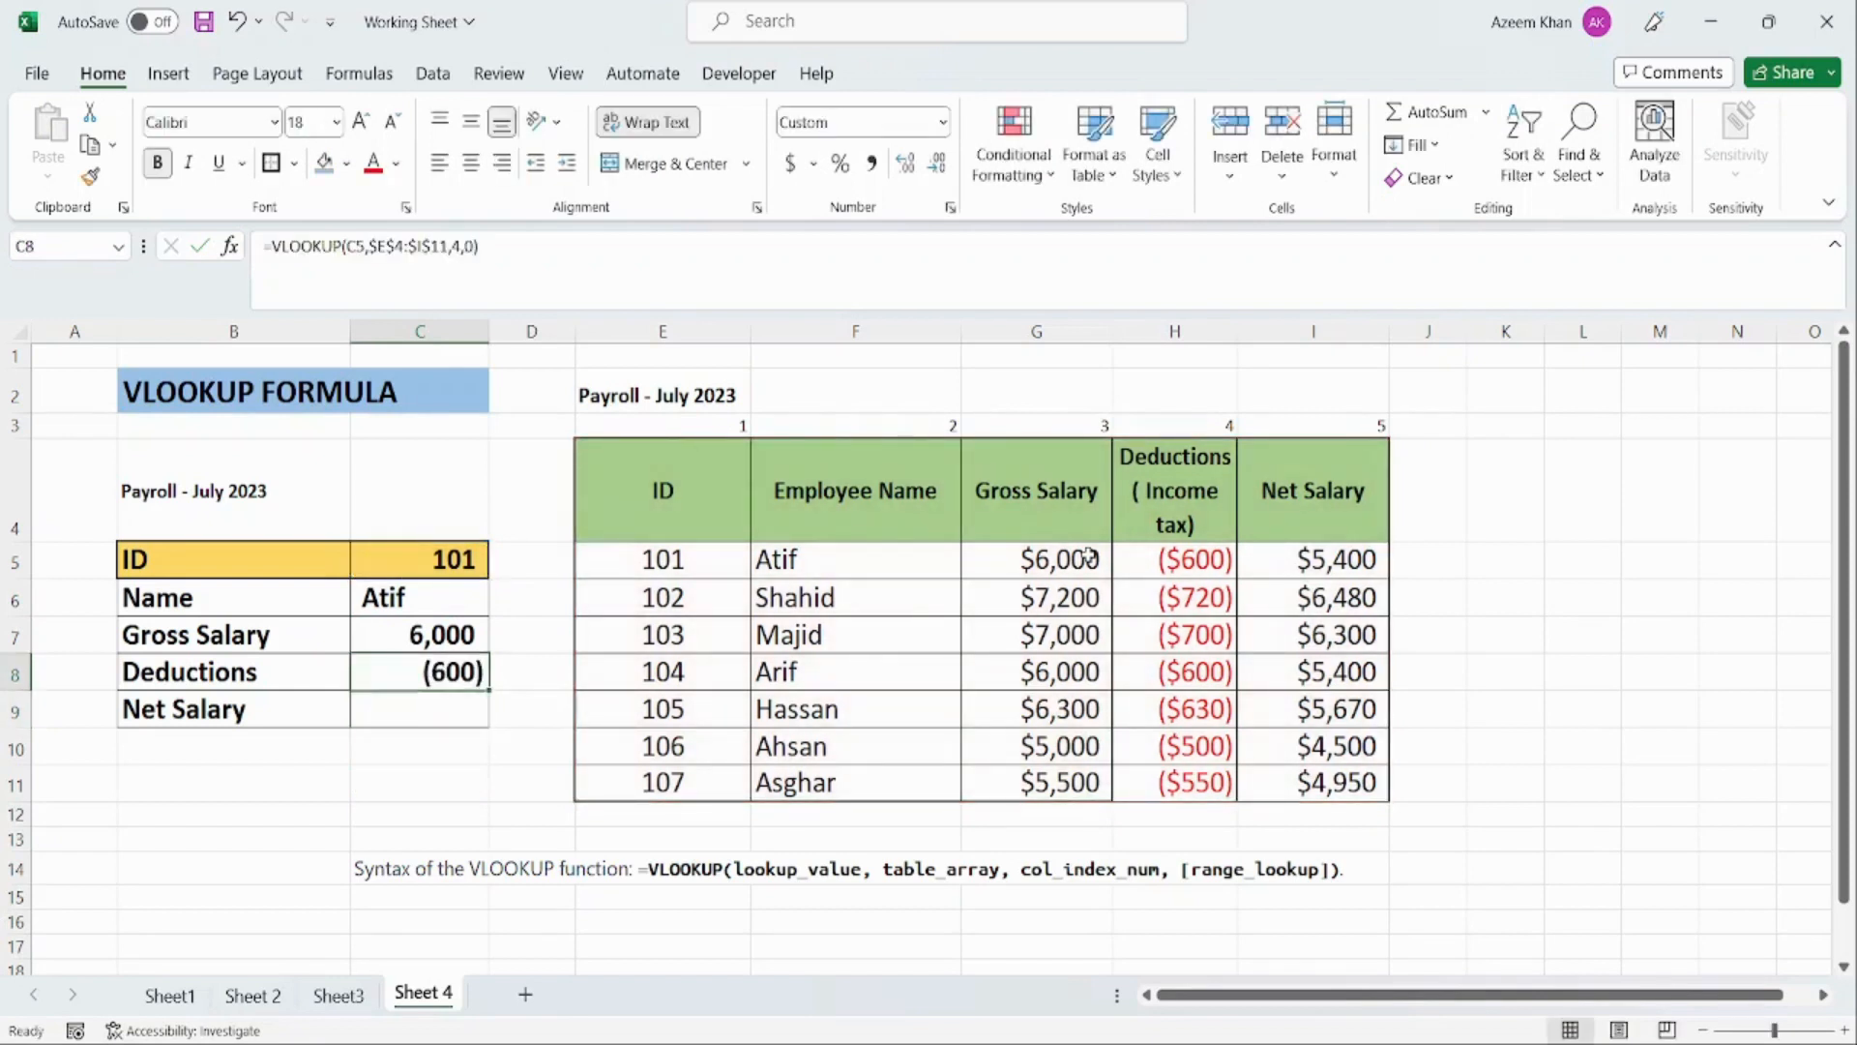
{"action": "key", "text": "Down"}
{"action": "key", "text": "ctrl+d"}
{"action": "key", "text": "F2"}
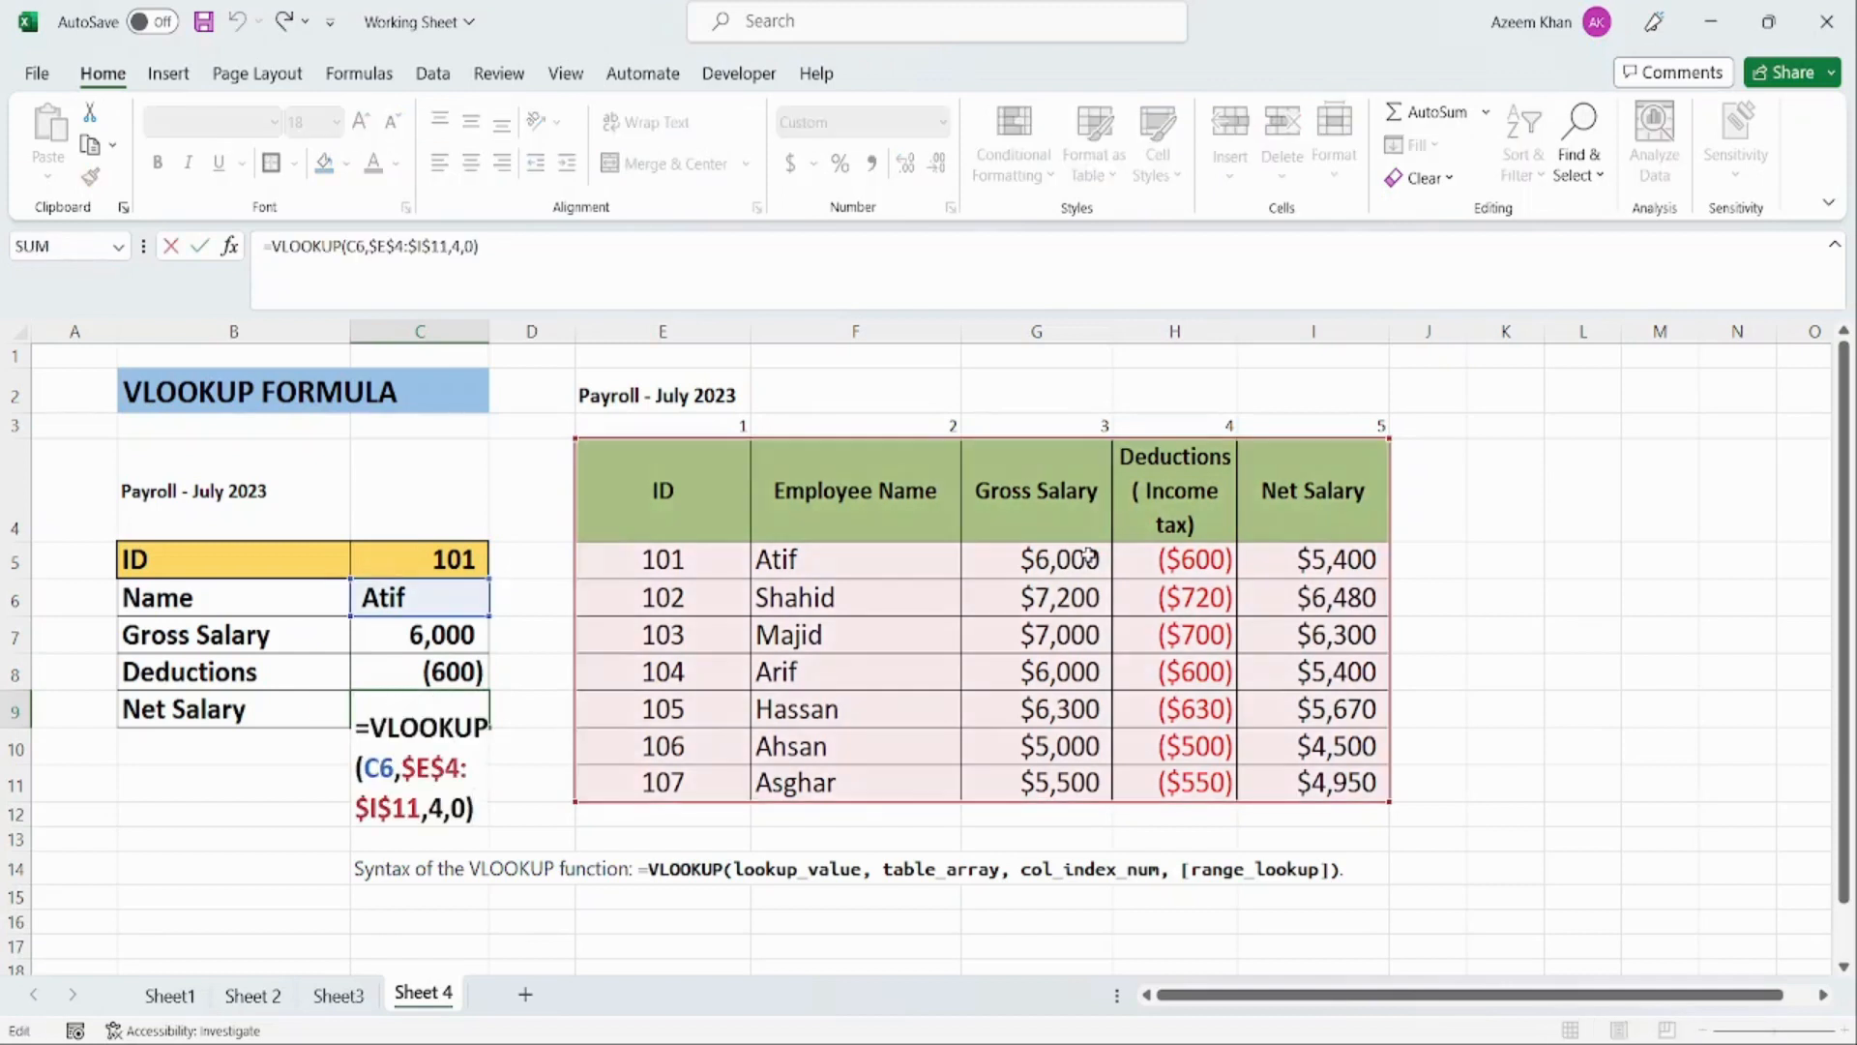
{"action": "key", "text": "Left"}
{"action": "key", "text": "Left"}
{"action": "key", "text": "Left"}
{"action": "key", "text": "Left"}
{"action": "key", "text": "Left"}
{"action": "key", "text": "Left"}
{"action": "key", "text": "Left"}
{"action": "key", "text": "Left"}
{"action": "key", "text": "Left"}
{"action": "key", "text": "Left"}
{"action": "key", "text": "Left"}
{"action": "key", "text": "Left"}
{"action": "key", "text": "Left"}
{"action": "key", "text": "Left"}
{"action": "key", "text": "Left"}
{"action": "key", "text": "Left"}
{"action": "key", "text": "Left"}
{"action": "key", "text": "Delete"}
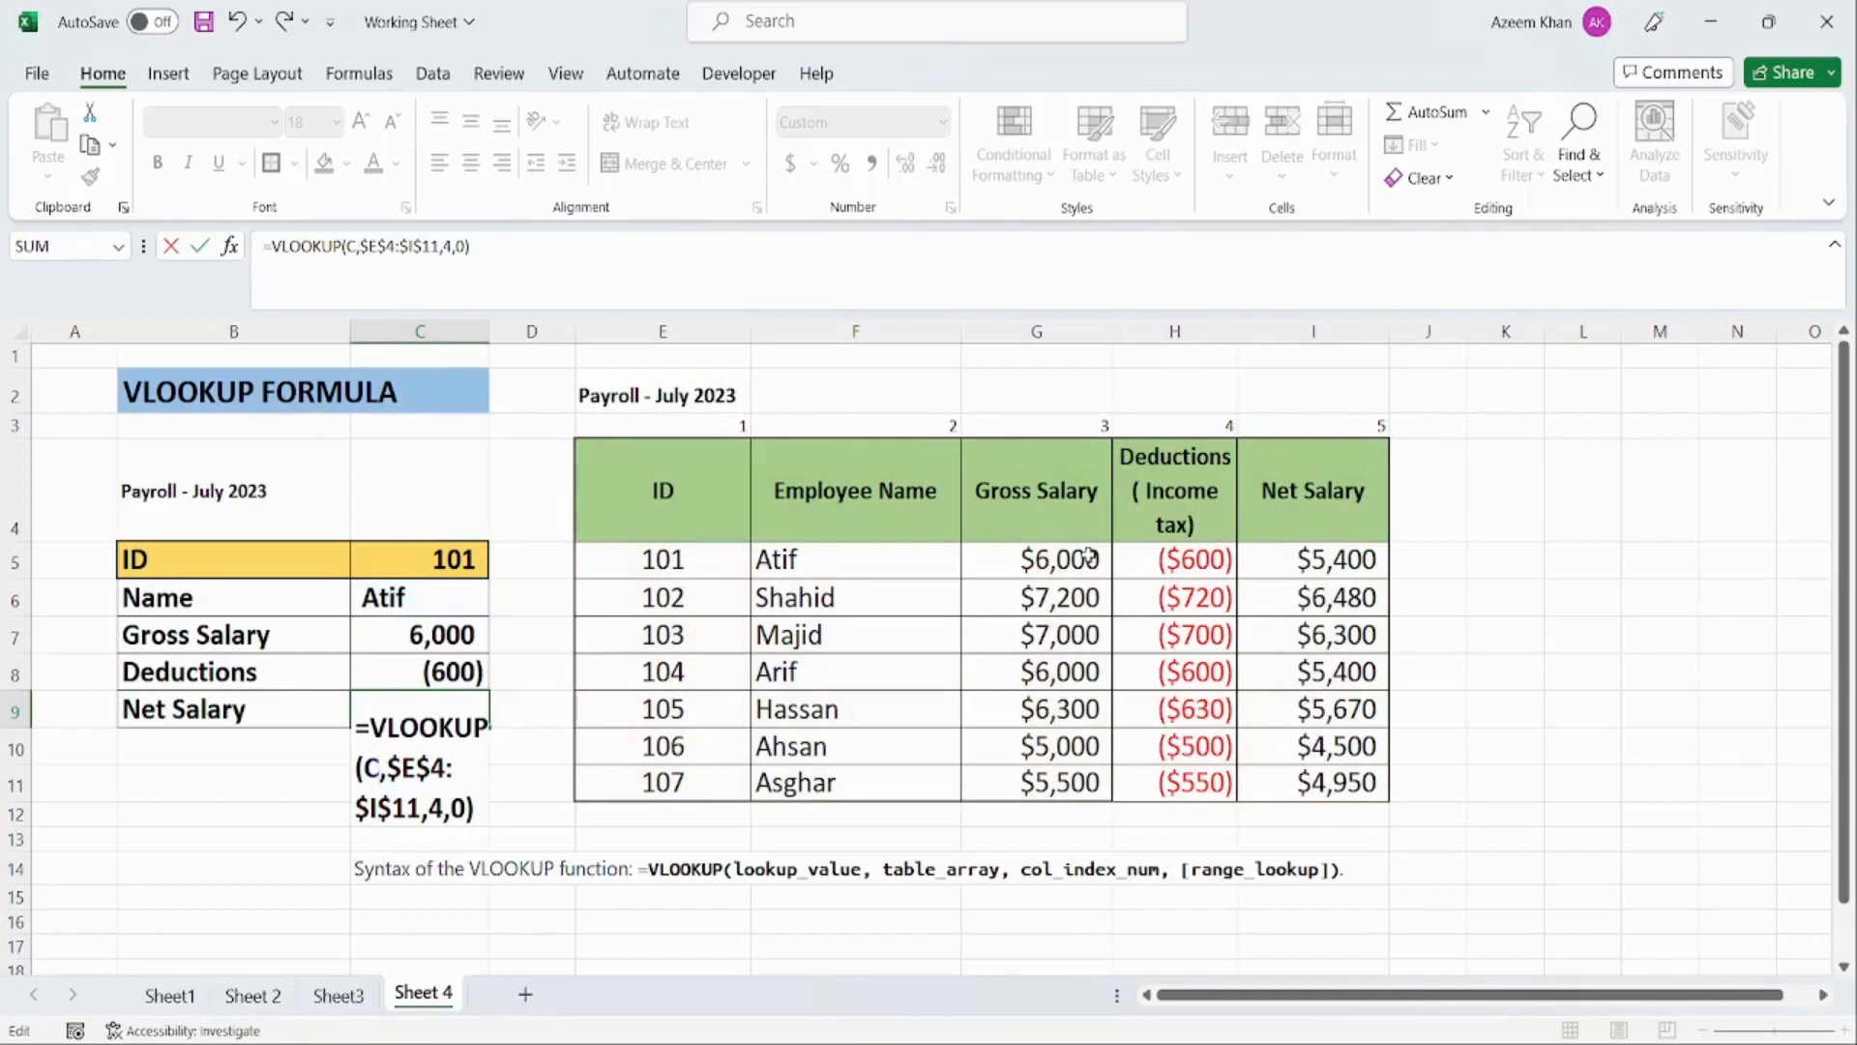
{"action": "type", "text": "5"}
Step: Set the column index of the Net Salary formula in C9 to 5
{"action": "key", "text": "Right"}
{"action": "key", "text": "Right"}
{"action": "key", "text": "Right"}
{"action": "key", "text": "Right"}
{"action": "key", "text": "Right"}
{"action": "key", "text": "Right"}
{"action": "key", "text": "Right"}
{"action": "key", "text": "Right"}
{"action": "key", "text": "Right"}
{"action": "key", "text": "Right"}
{"action": "key", "text": "Right"}
{"action": "key", "text": "Right"}
{"action": "key", "text": "Right"}
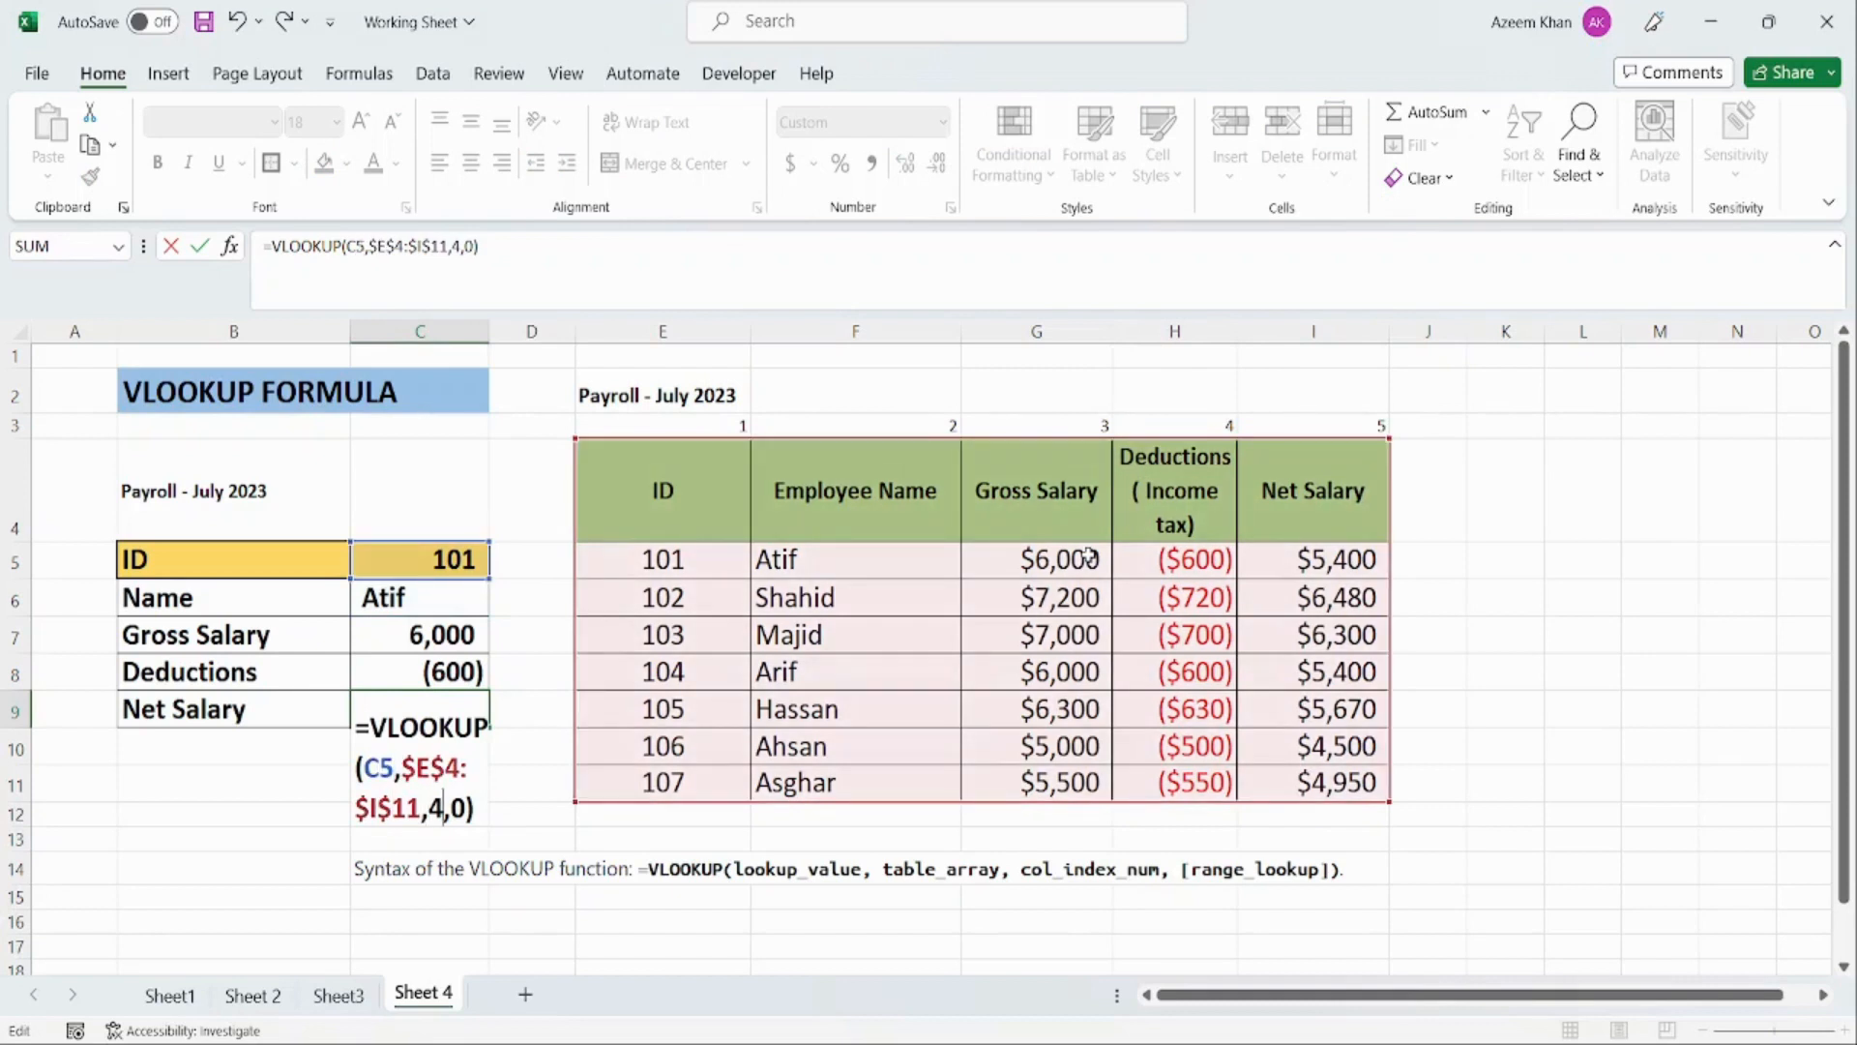
{"action": "key", "text": "BackSpace"}
{"action": "type", "text": "5"}
{"action": "key", "text": "Return"}
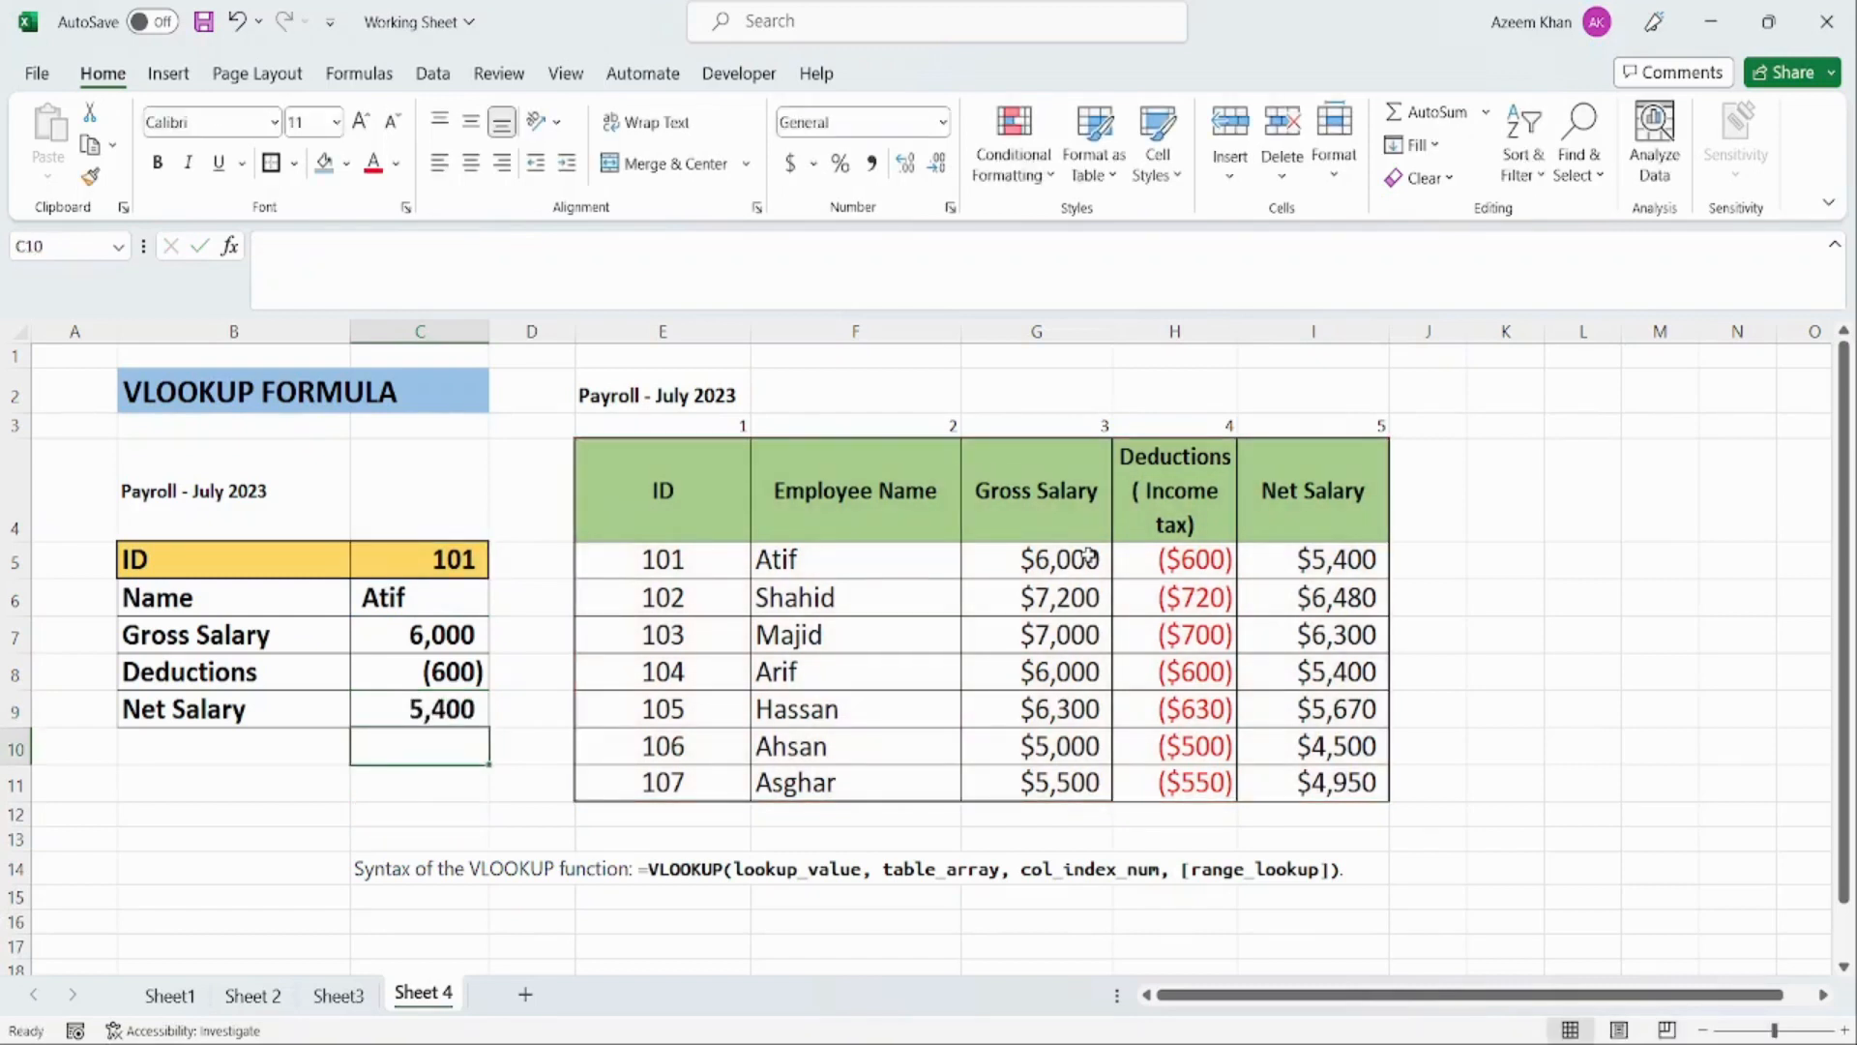
Step: Clear the ID in C5, enter 101 again and check the result cells down to Net Salary
{"action": "key", "text": "Up"}
{"action": "key", "text": "Up"}
{"action": "key", "text": "Up"}
{"action": "key", "text": "Up"}
{"action": "key", "text": "Up"}
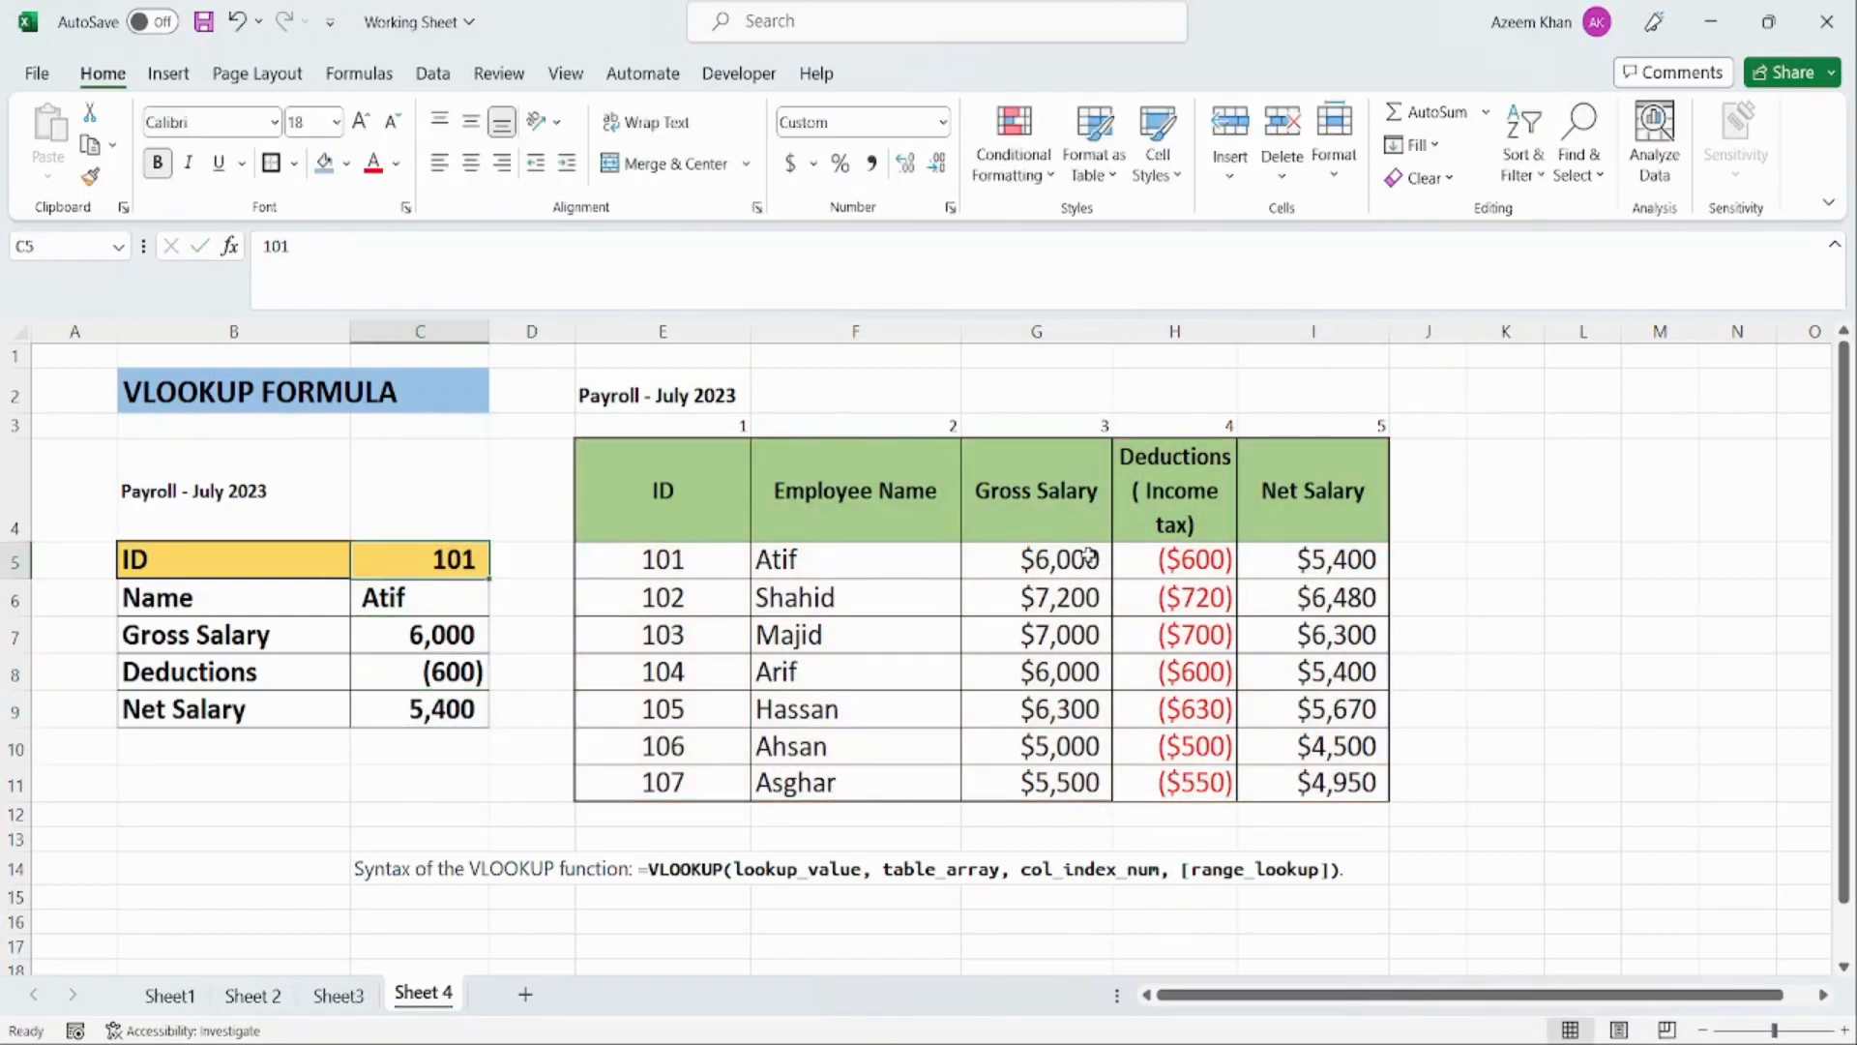
{"action": "key", "text": "Delete"}
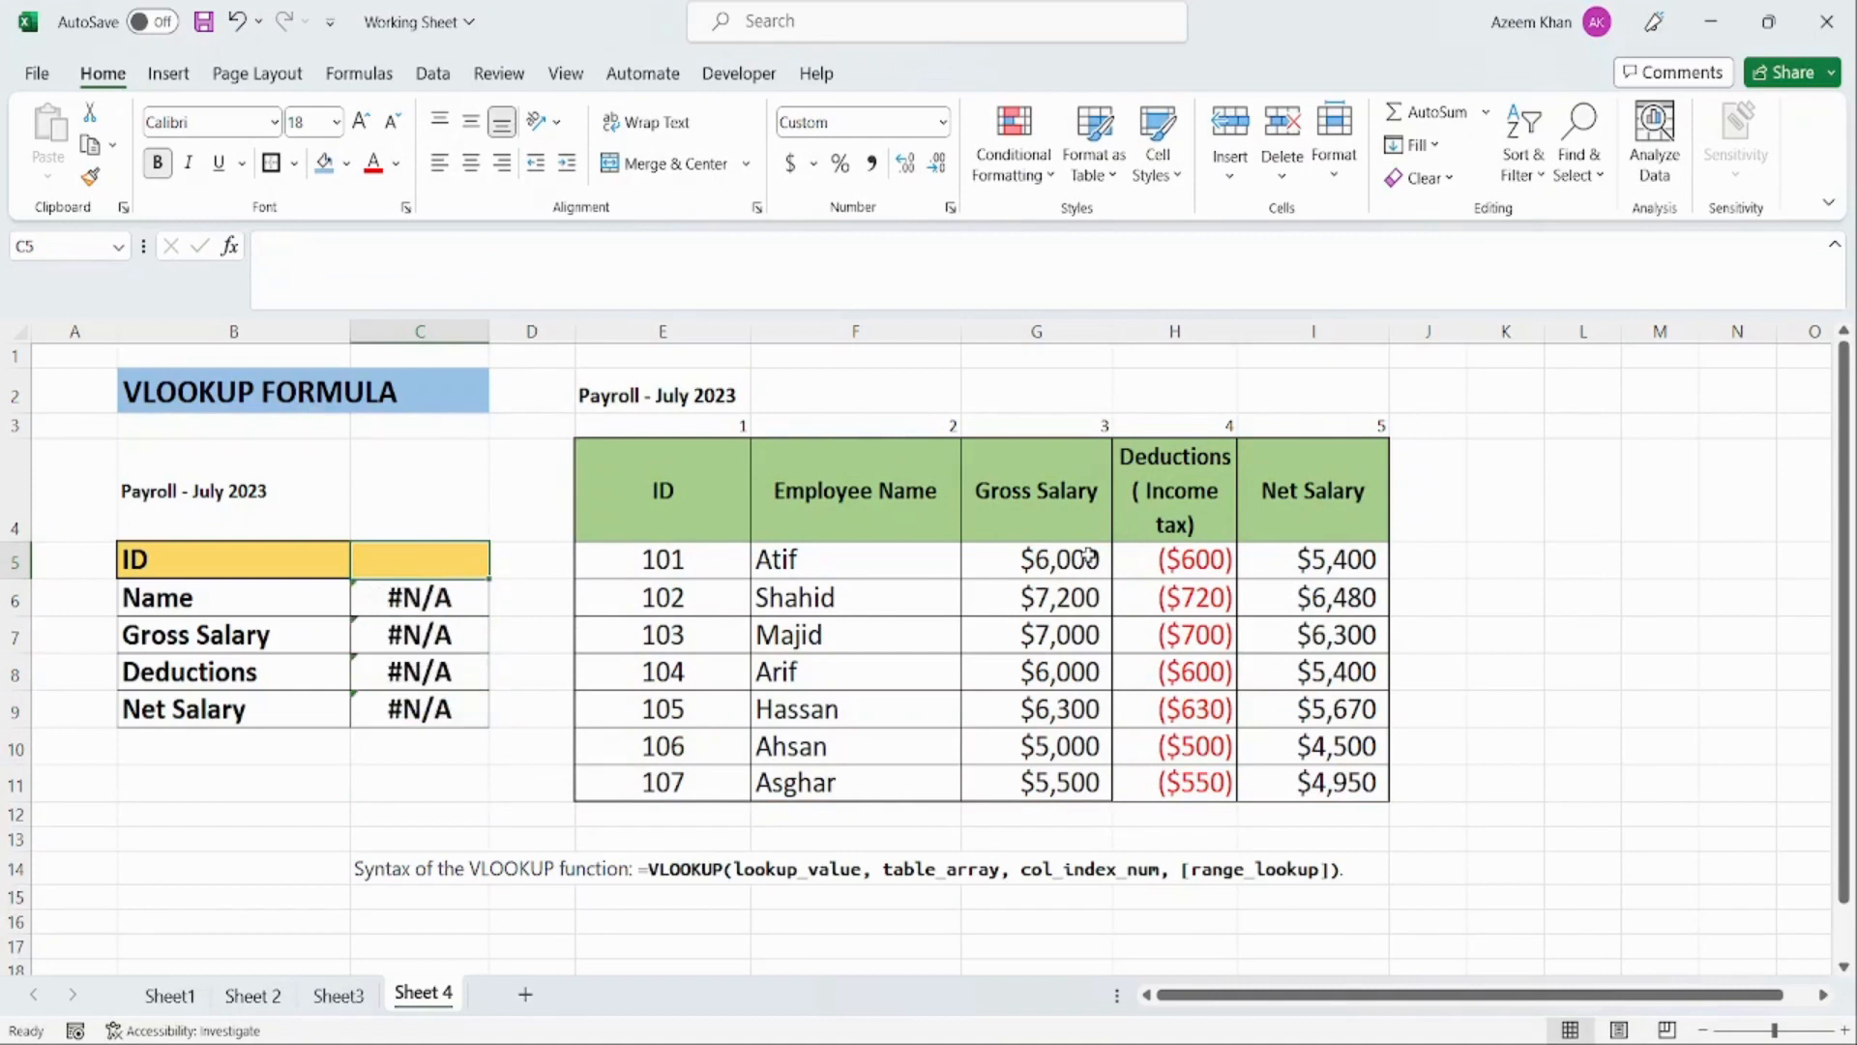
{"action": "key", "text": "Down"}
{"action": "key", "text": "Up"}
{"action": "type", "text": "101"}
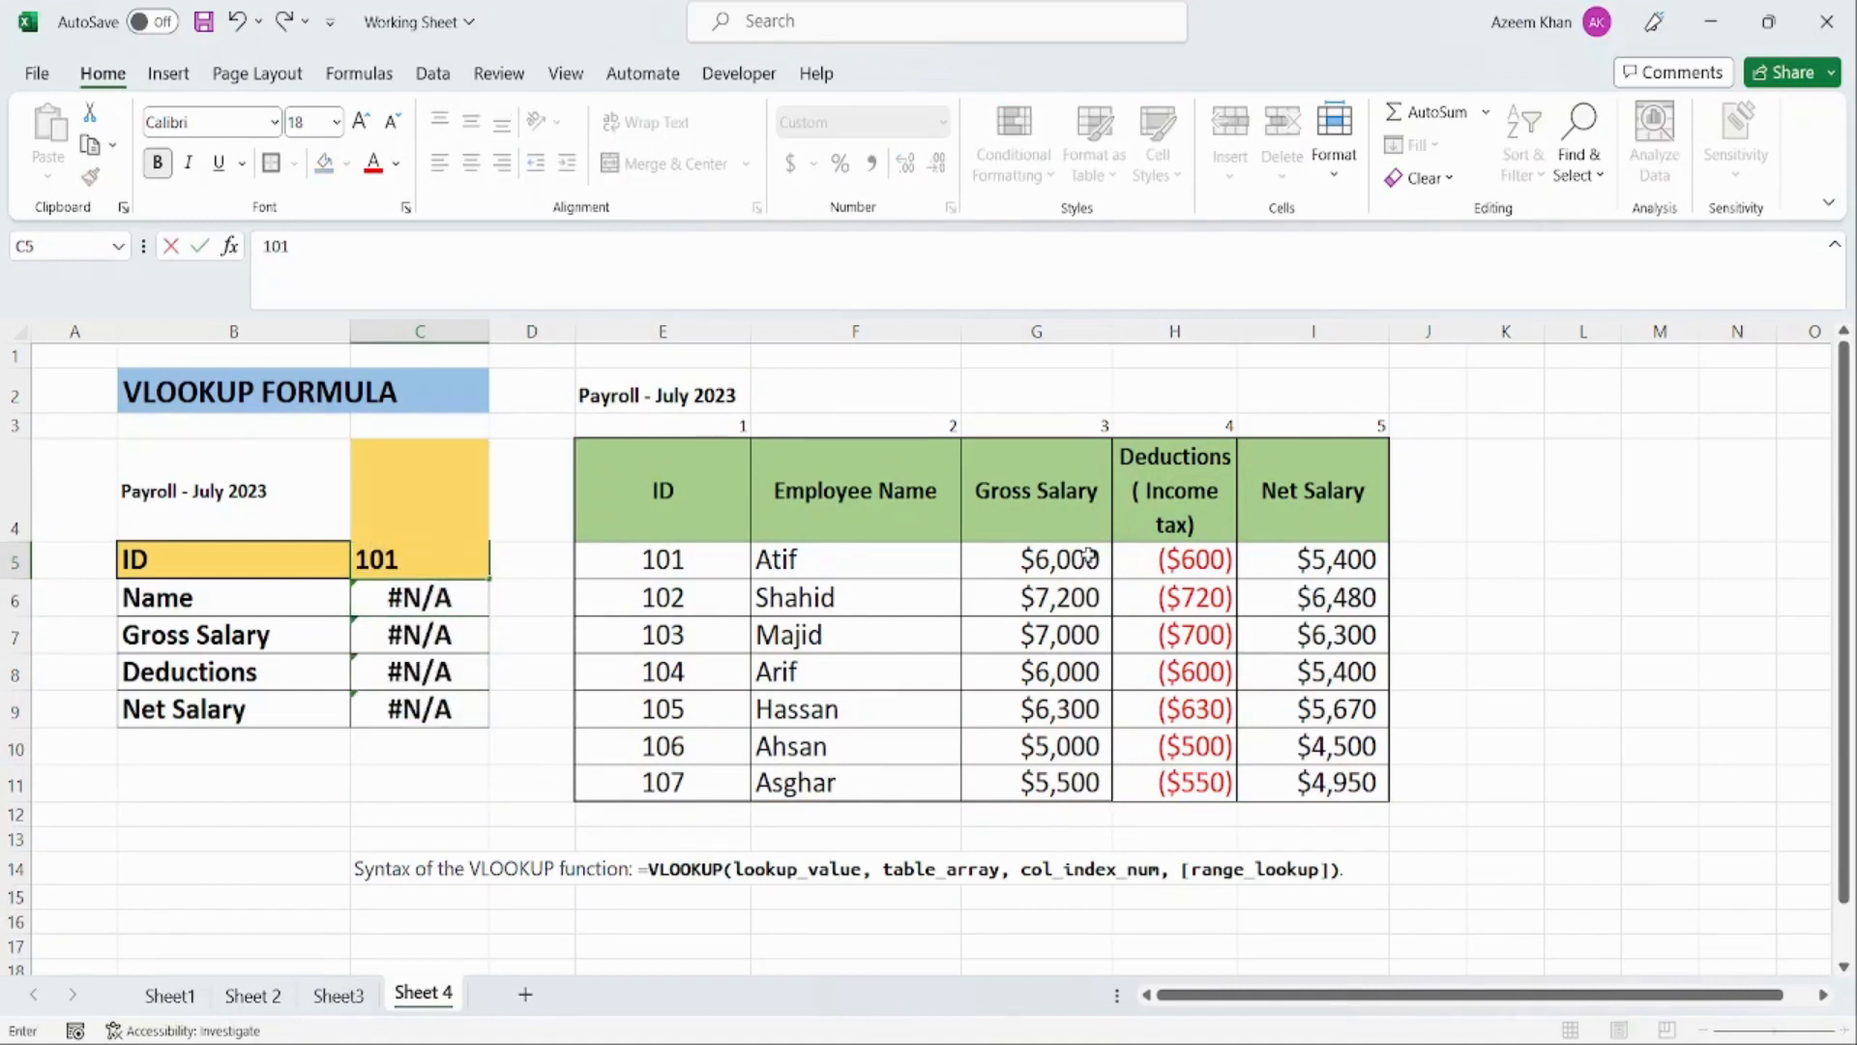
{"action": "key", "text": "Return"}
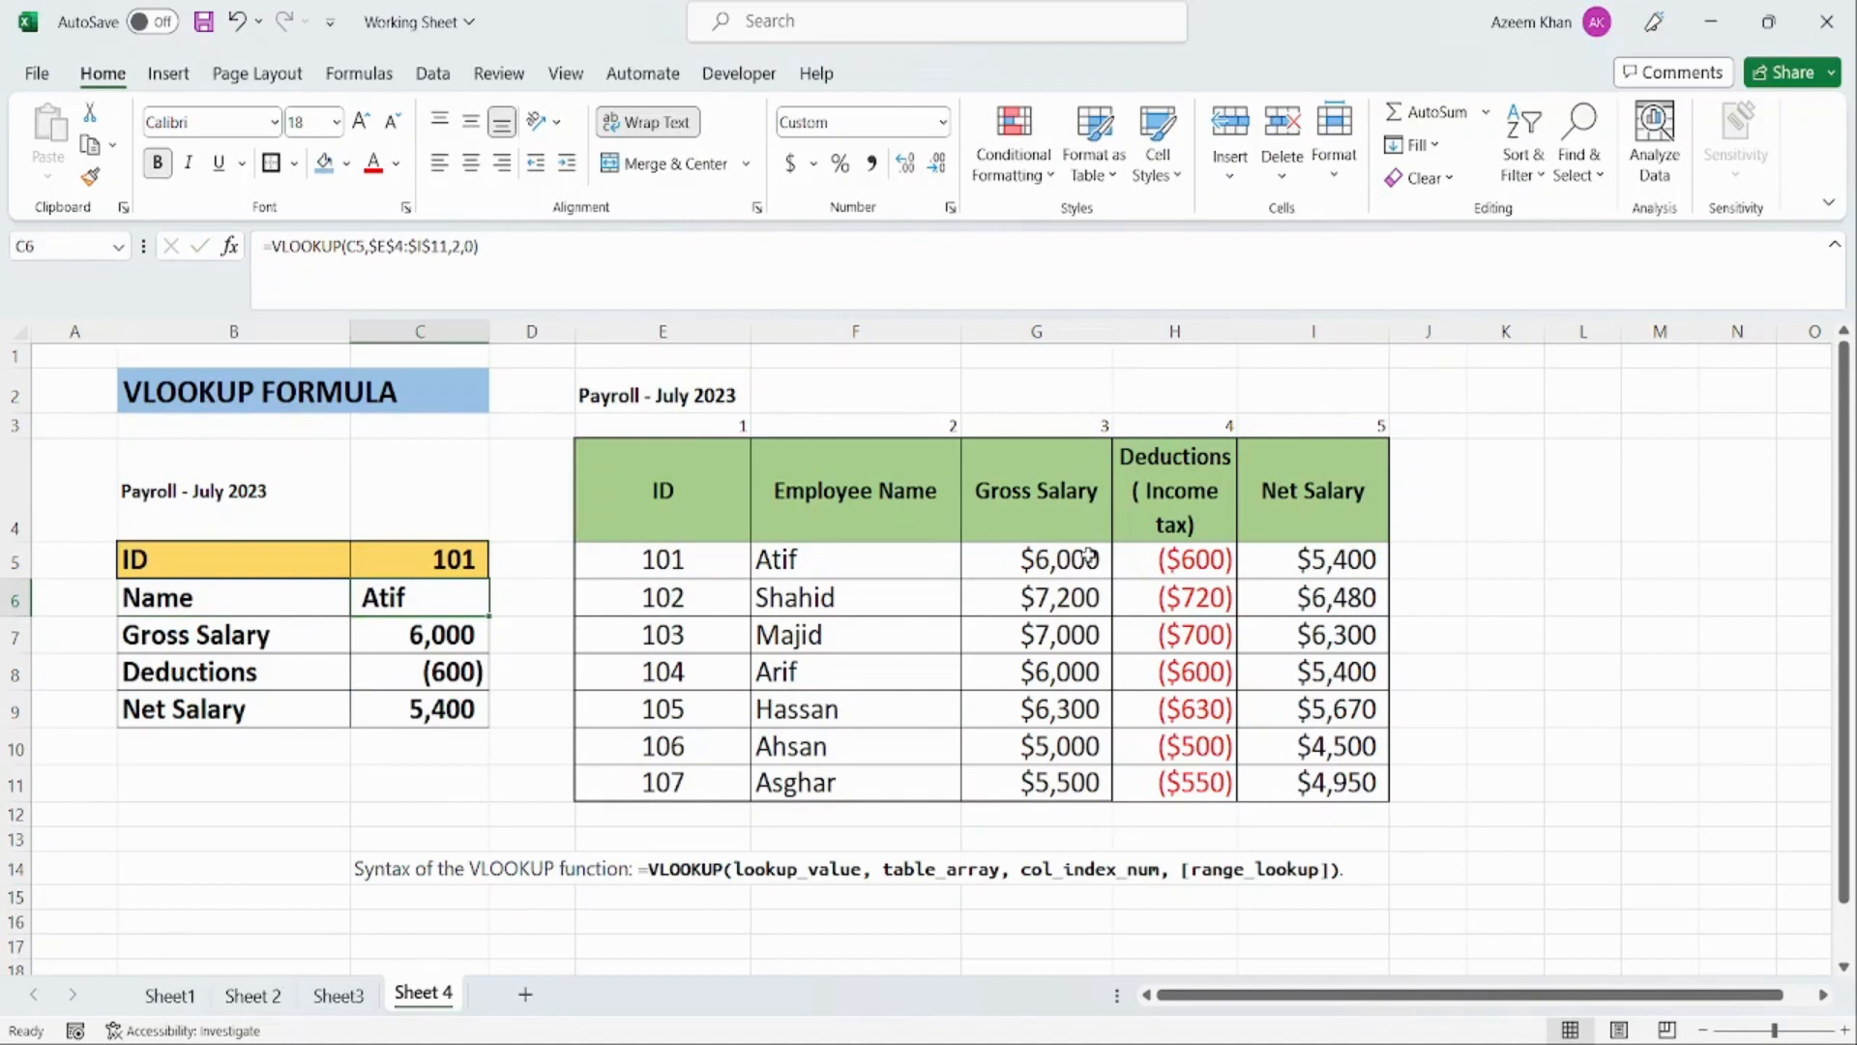
{"action": "key", "text": "Down"}
{"action": "key", "text": "Down"}
{"action": "key", "text": "Down"}
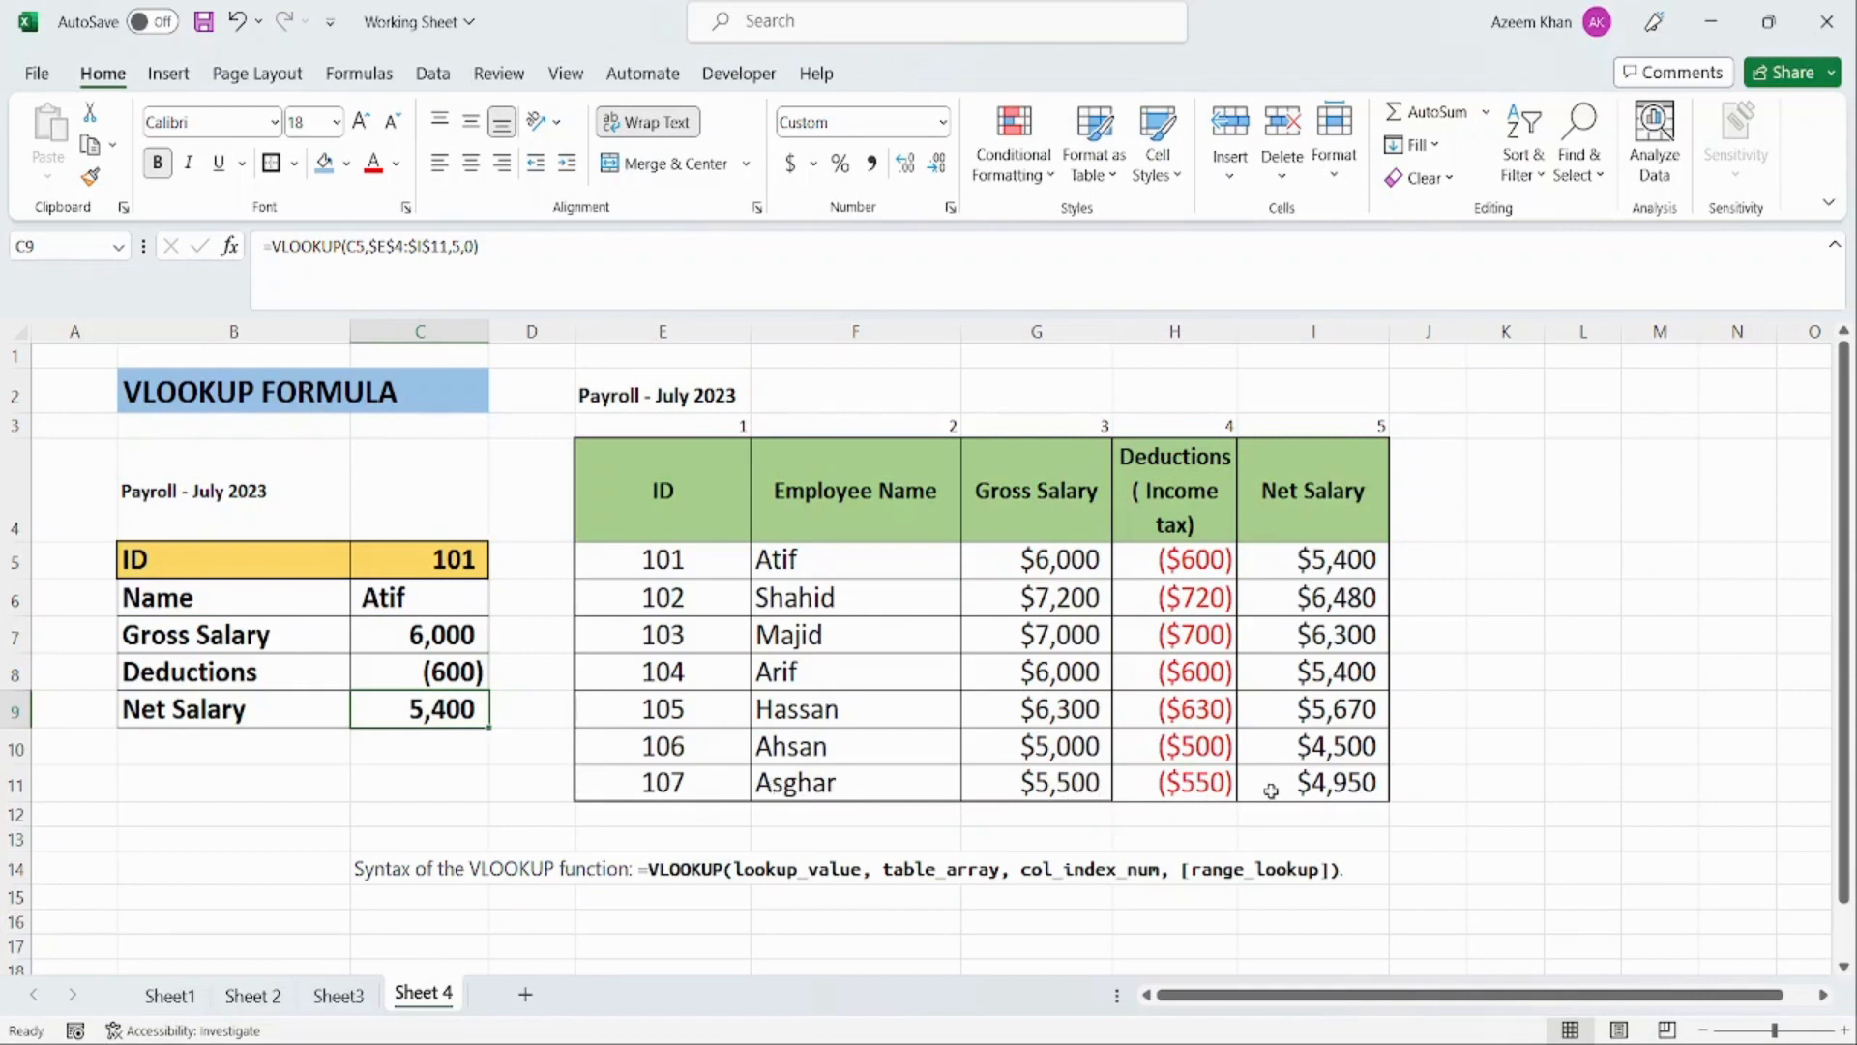
Step: Set the lookup form's ID in C5 to 107
{"action": "left_click", "coordinate": [403, 555]}
{"action": "type", "text": "107"}
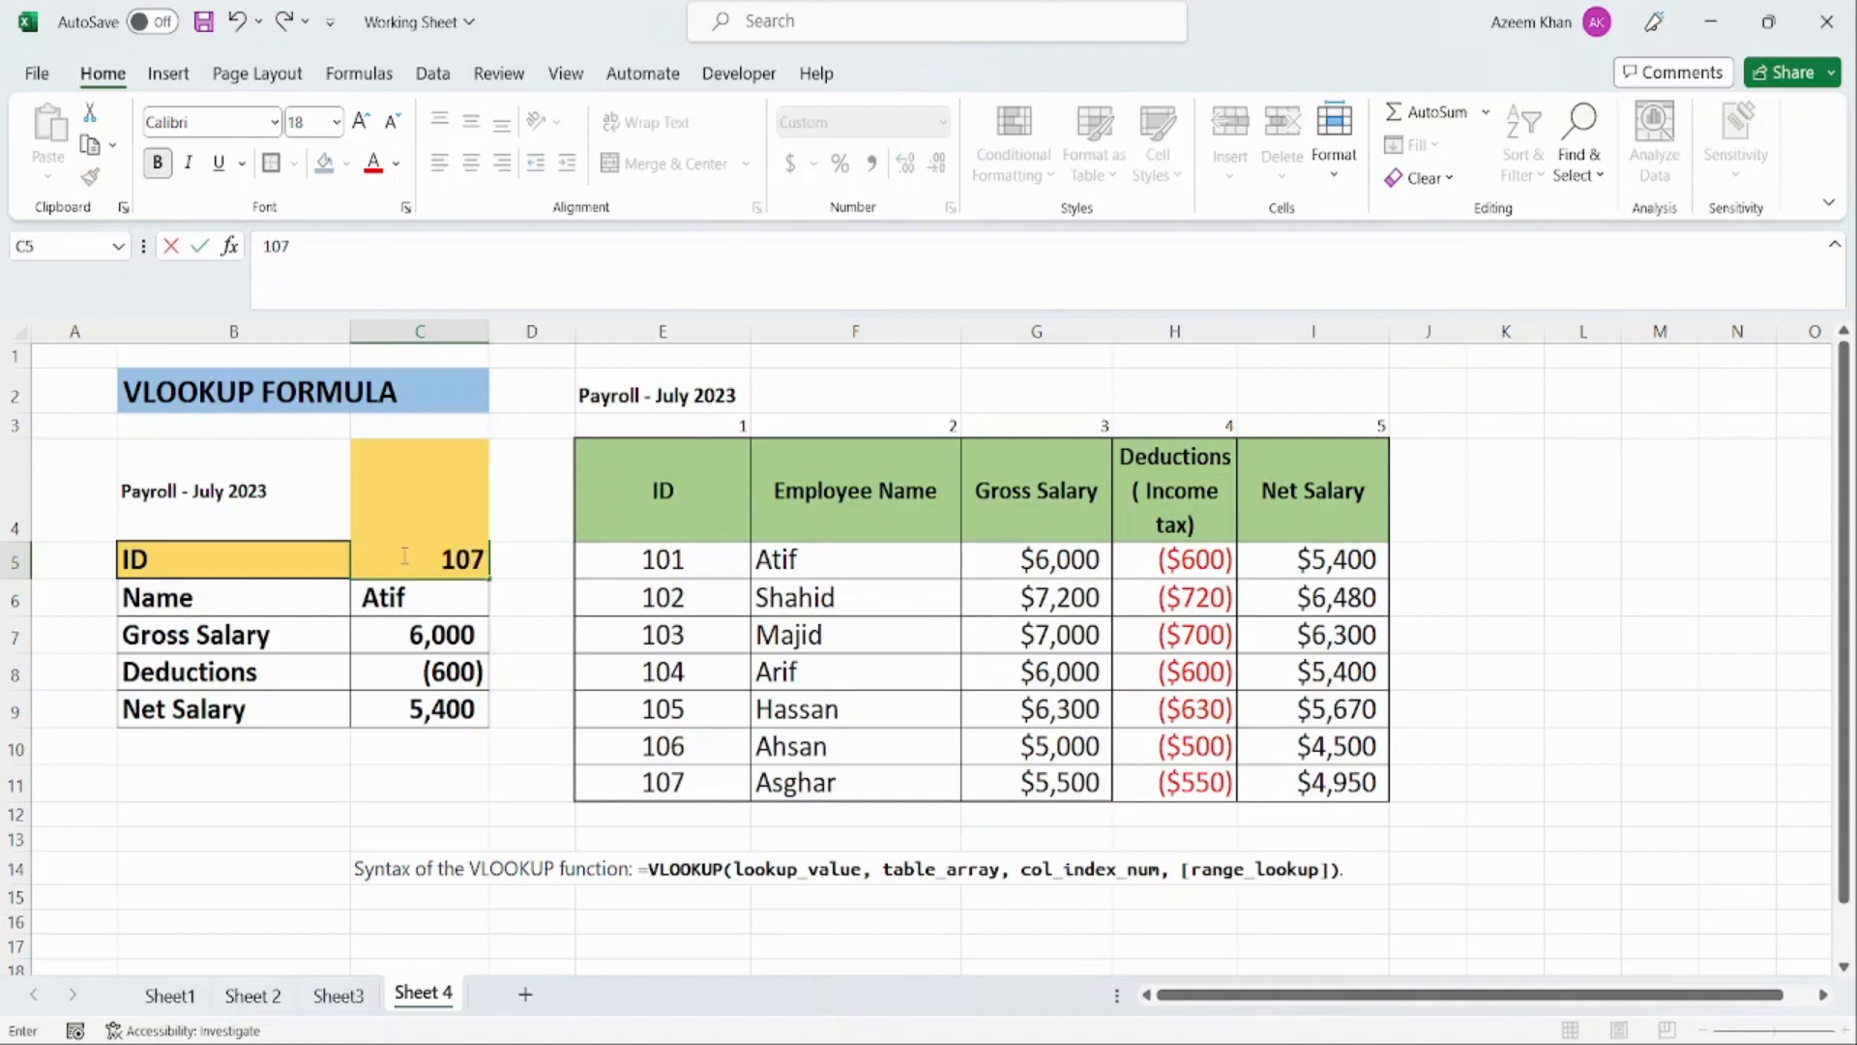
{"action": "key", "text": "Return"}
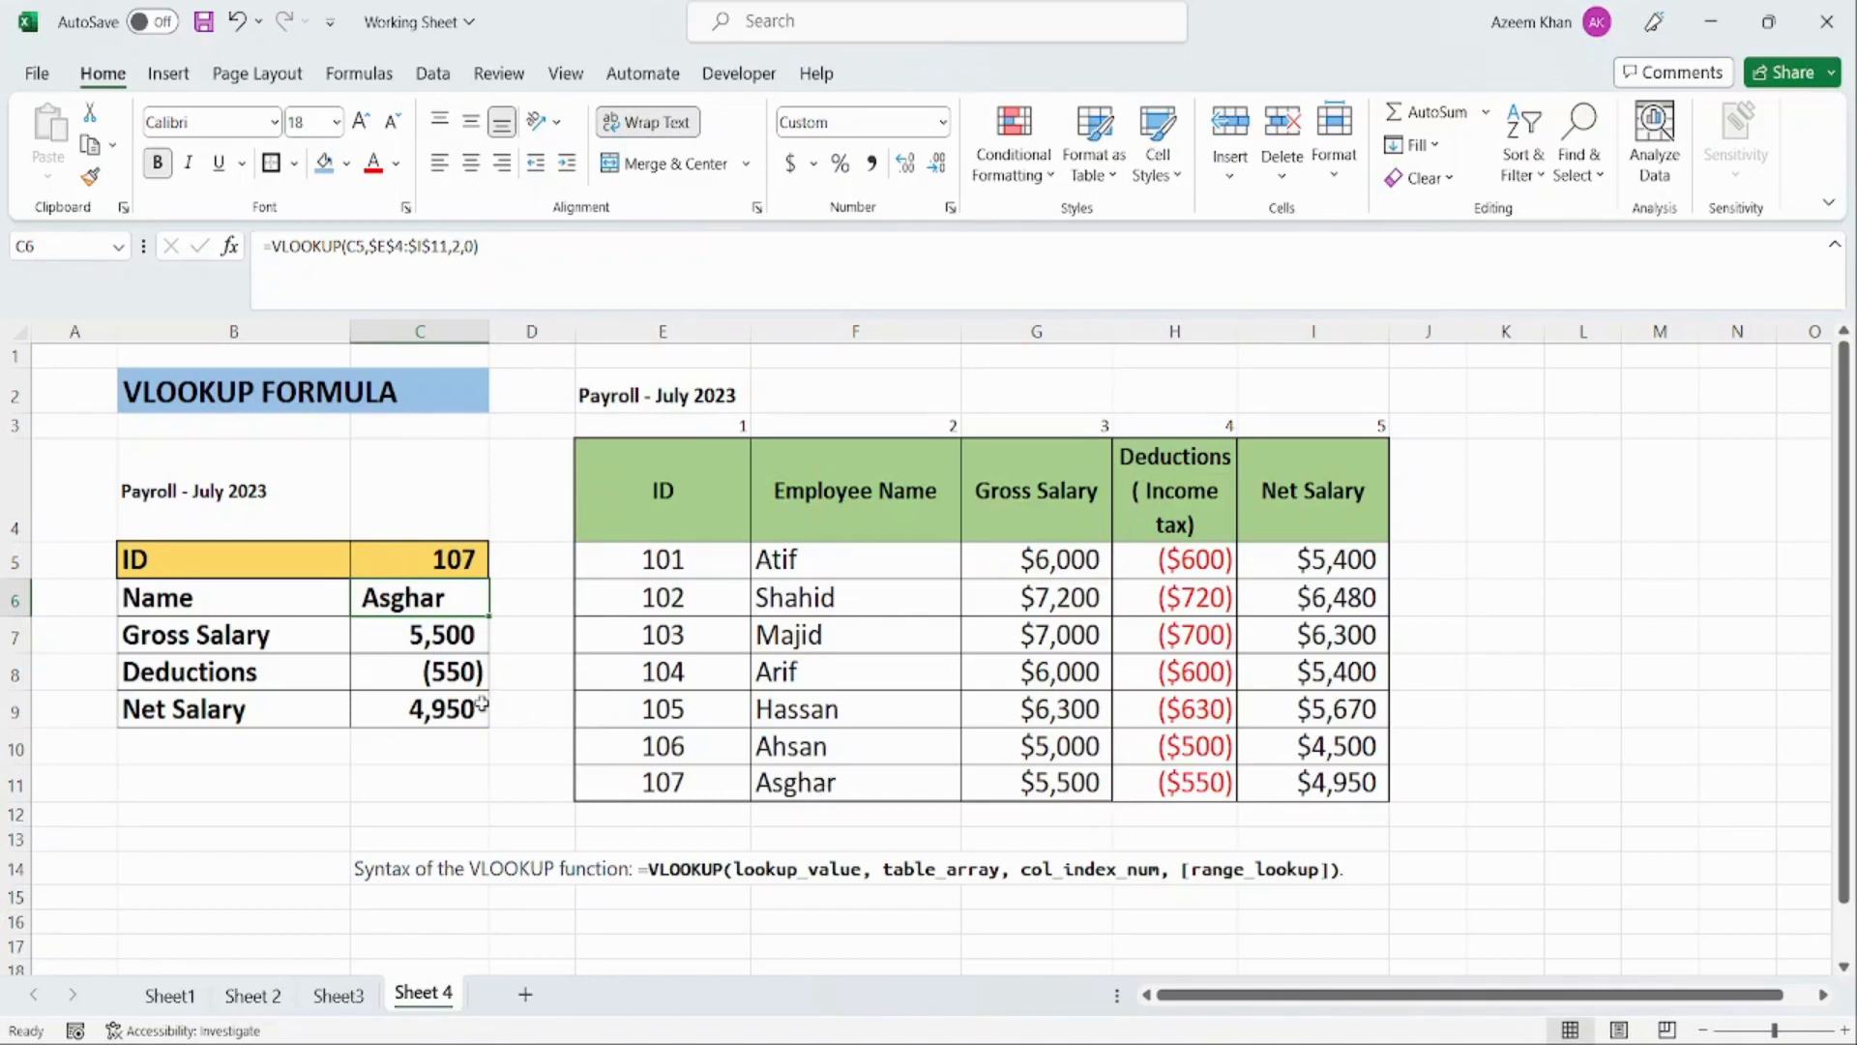
Step: Check the lookup form's cells from the ID in C5 down to the Net Salary formula in C9
{"action": "left_click", "coordinate": [418, 565]}
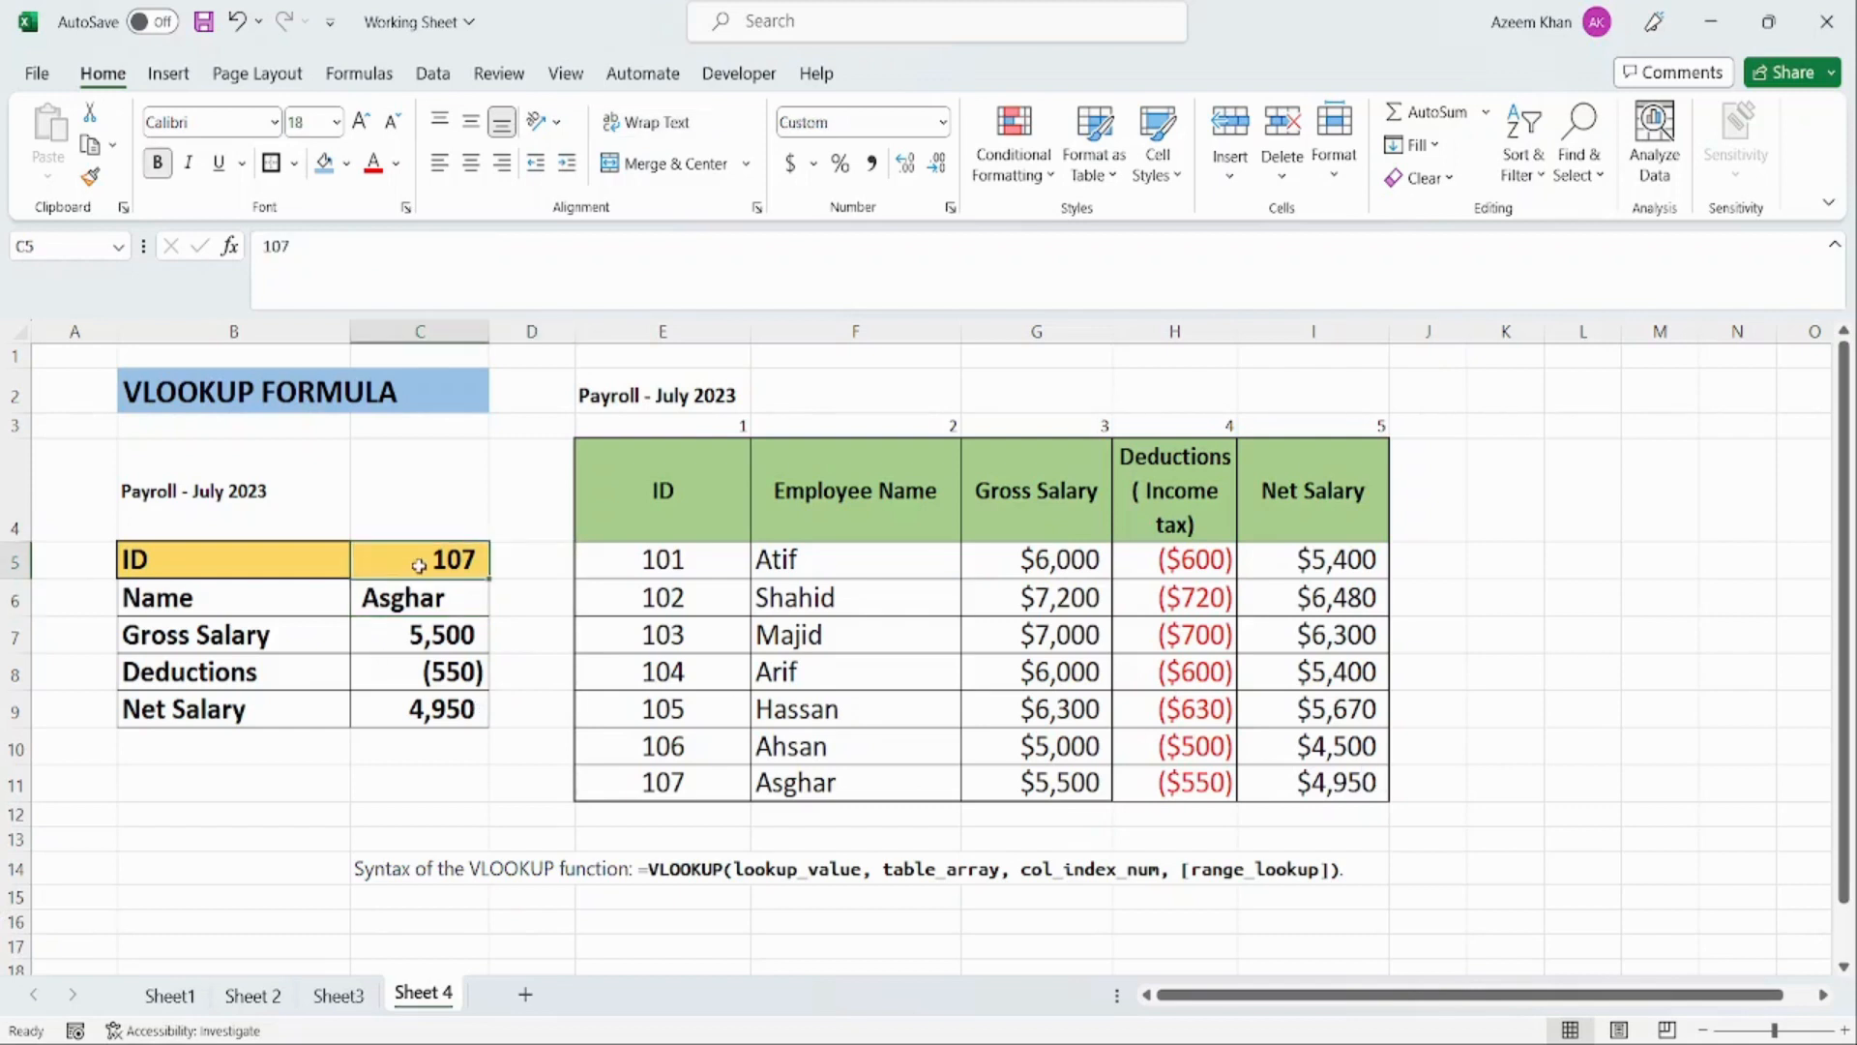
{"action": "key", "text": "Down"}
{"action": "key", "text": "Down"}
{"action": "key", "text": "Down"}
{"action": "key", "text": "Down"}
{"action": "key", "text": "Down"}
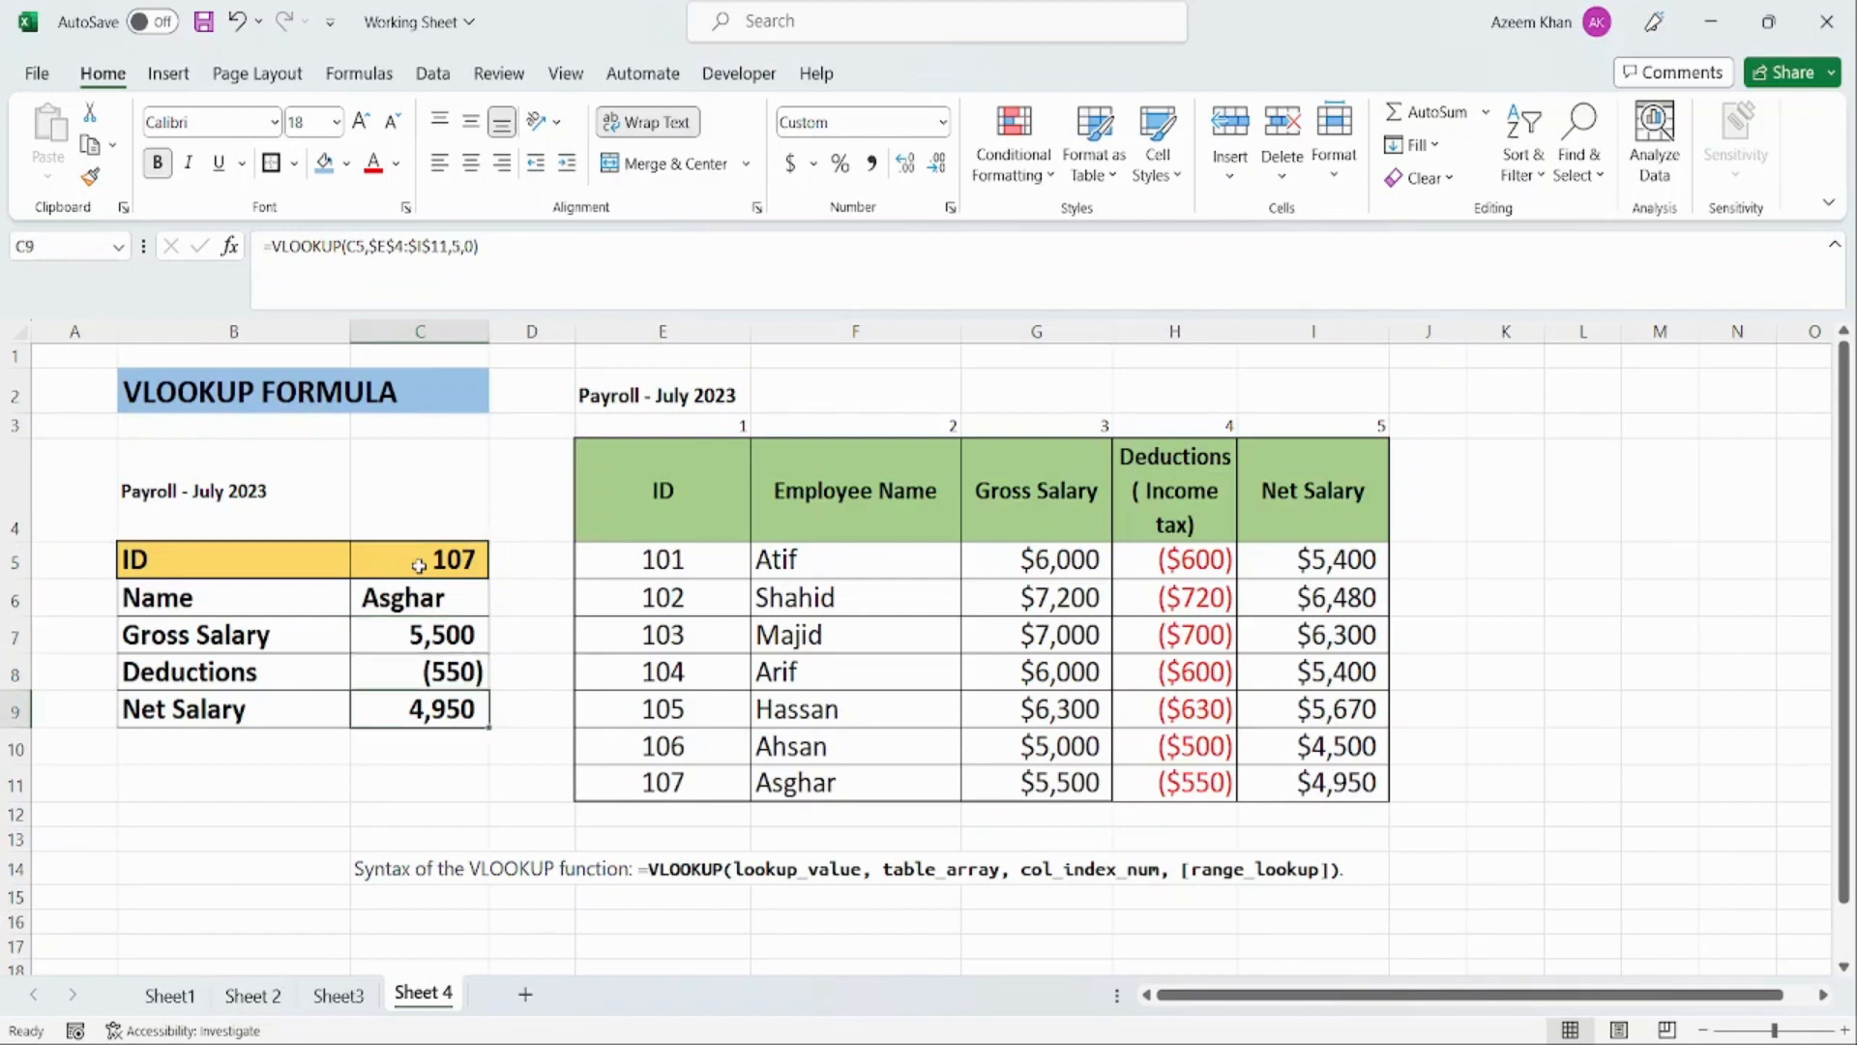
{"action": "key", "text": "Up"}
{"action": "key", "text": "Up"}
{"action": "key", "text": "Up"}
{"action": "key", "text": "Up"}
{"action": "key", "text": "Up"}
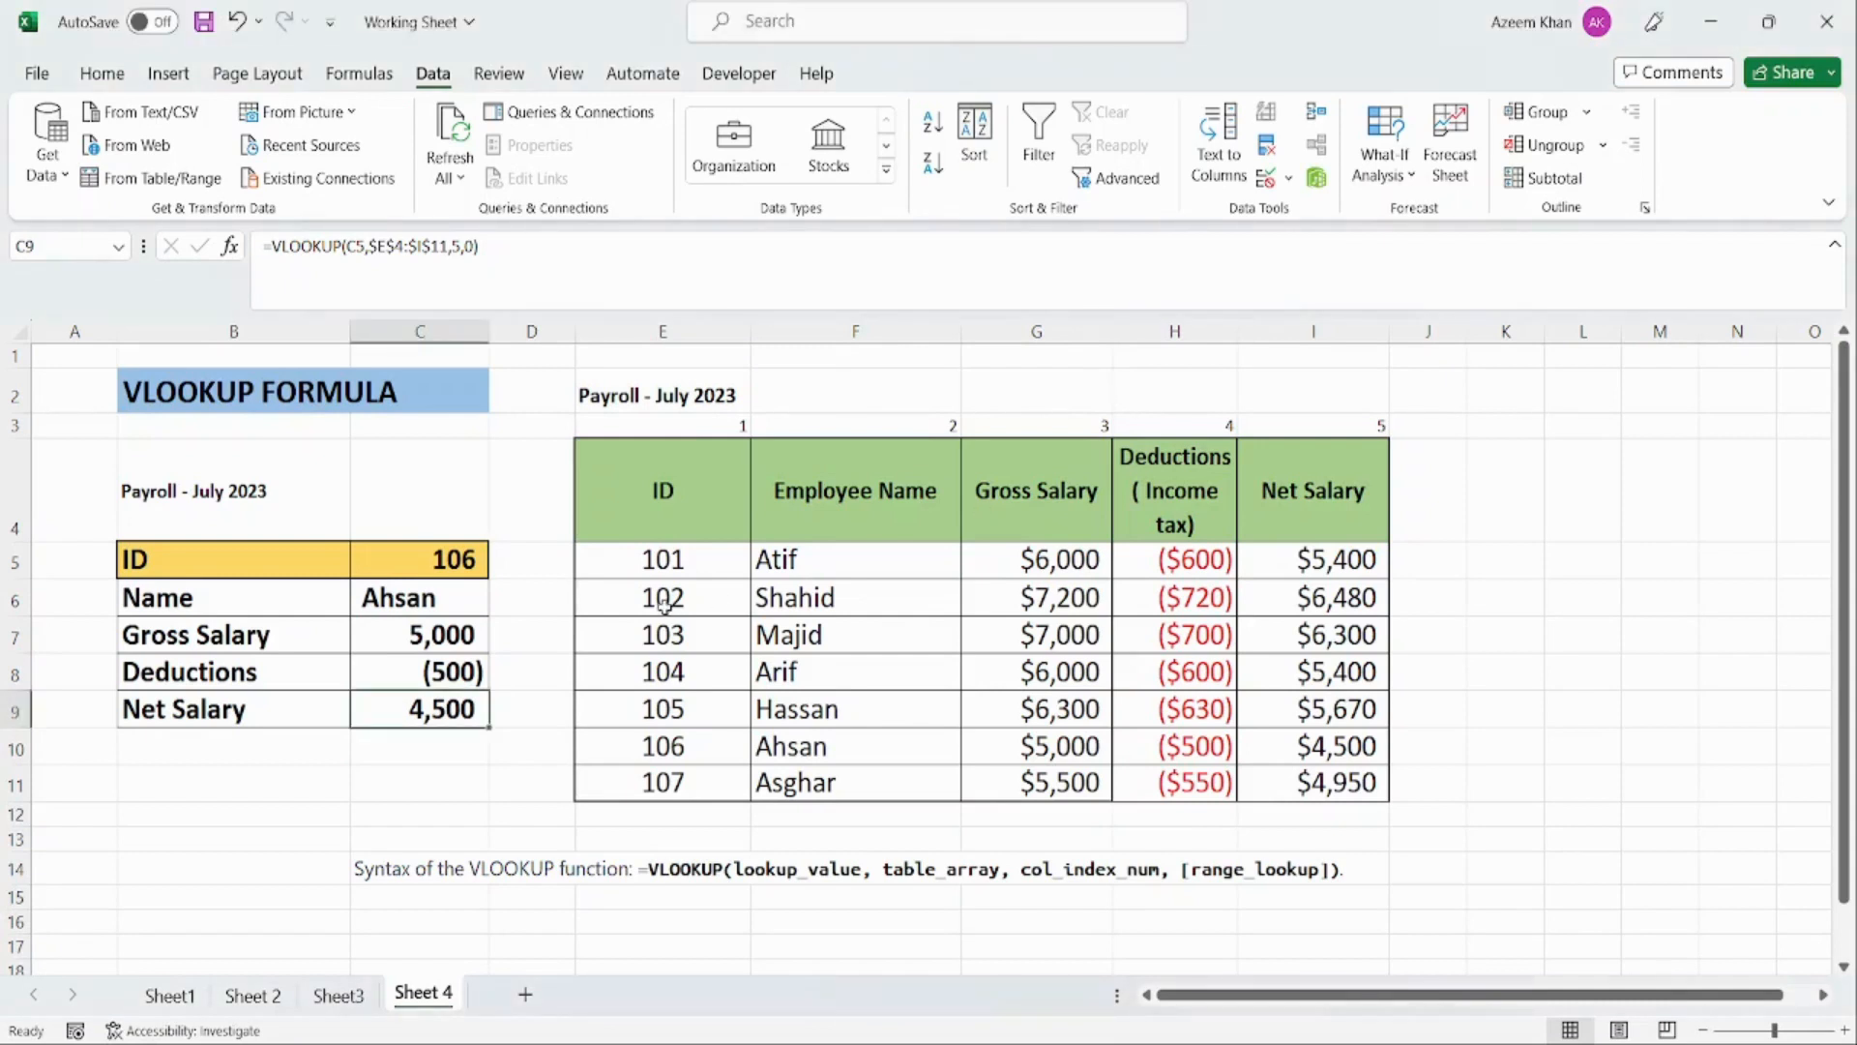
Step: Examine the first rows of the July 2023 payroll table across the ID, Employee Name and salary columns
{"action": "left_click", "coordinate": [632, 561]}
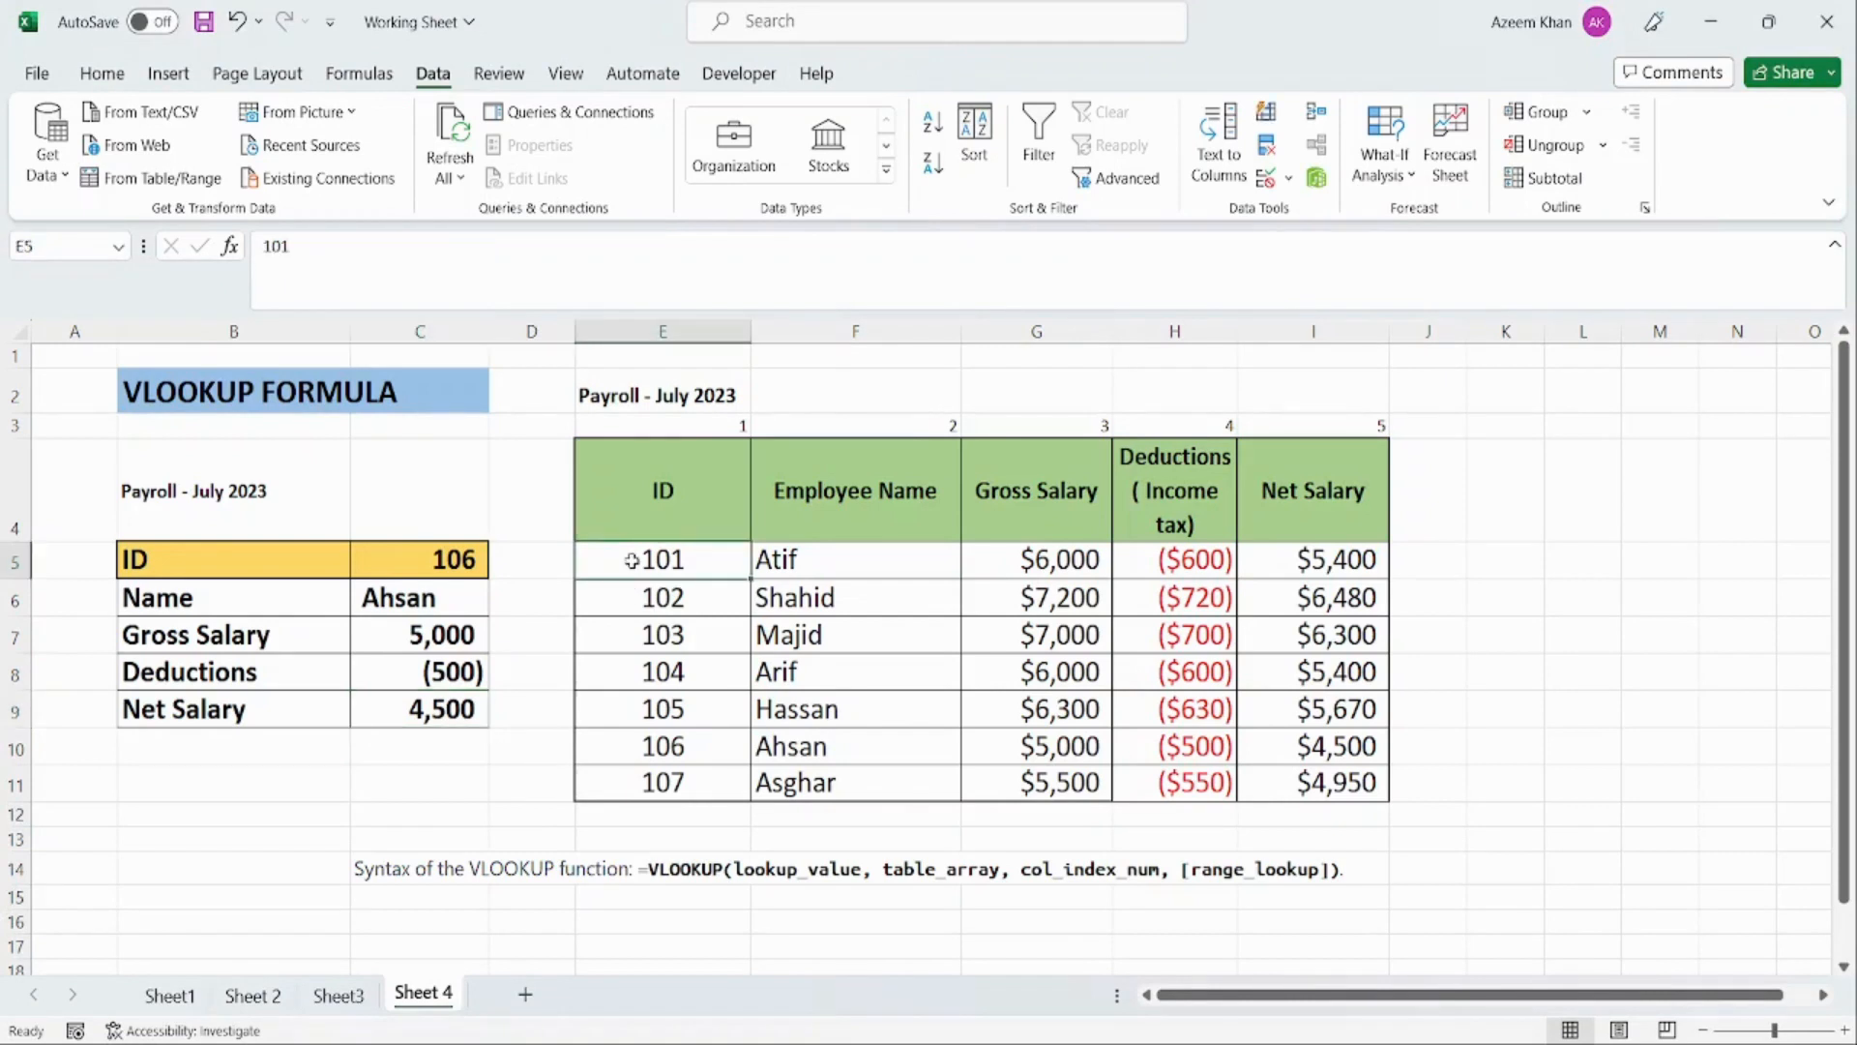
{"action": "key", "text": "Right"}
{"action": "key", "text": "Right"}
{"action": "key", "text": "Right"}
{"action": "key", "text": "Left"}
{"action": "key", "text": "Left"}
{"action": "key", "text": "Left"}
{"action": "key", "text": "Right"}
{"action": "key", "text": "Up"}
{"action": "key", "text": "Up"}
{"action": "key", "text": "Down"}
{"action": "key", "text": "Down"}
{"action": "key", "text": "Down"}
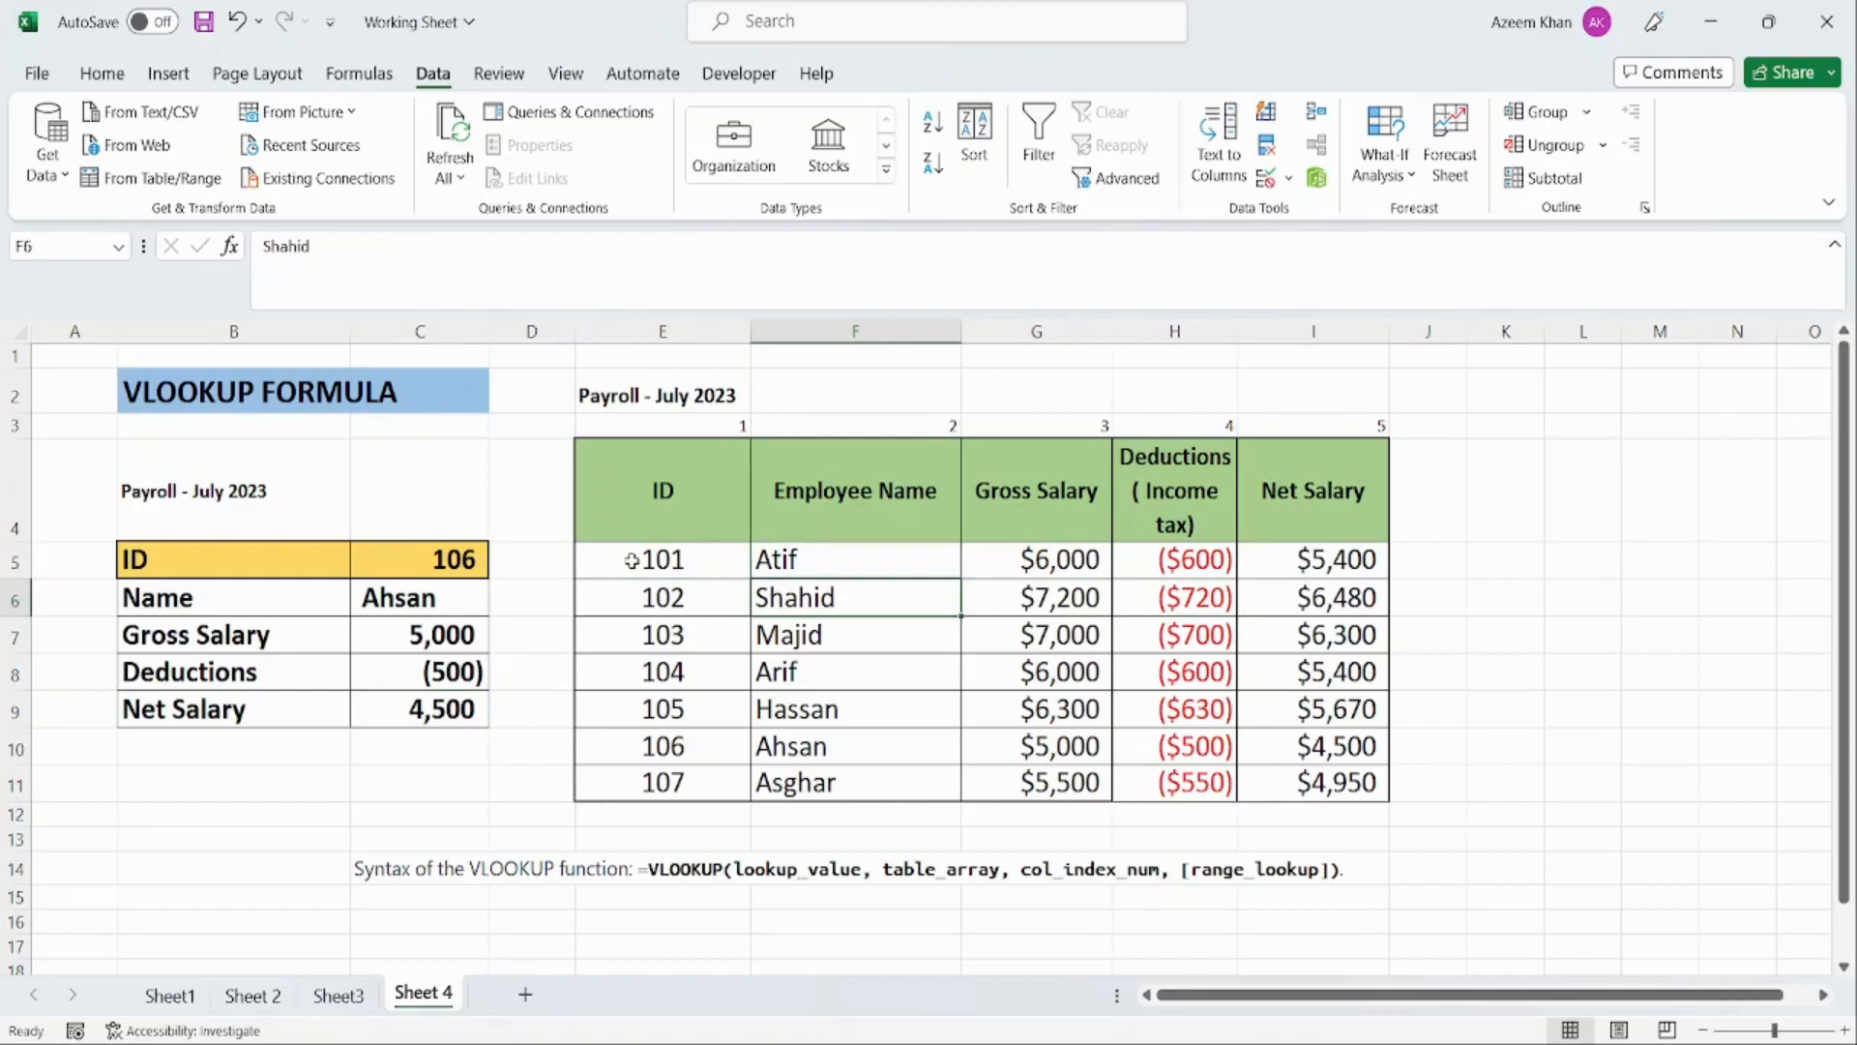
{"action": "key", "text": "Left"}
{"action": "key", "text": "Left"}
{"action": "key", "text": "Left"}
{"action": "key", "text": "Up"}
{"action": "key", "text": "Right"}
{"action": "key", "text": "Right"}
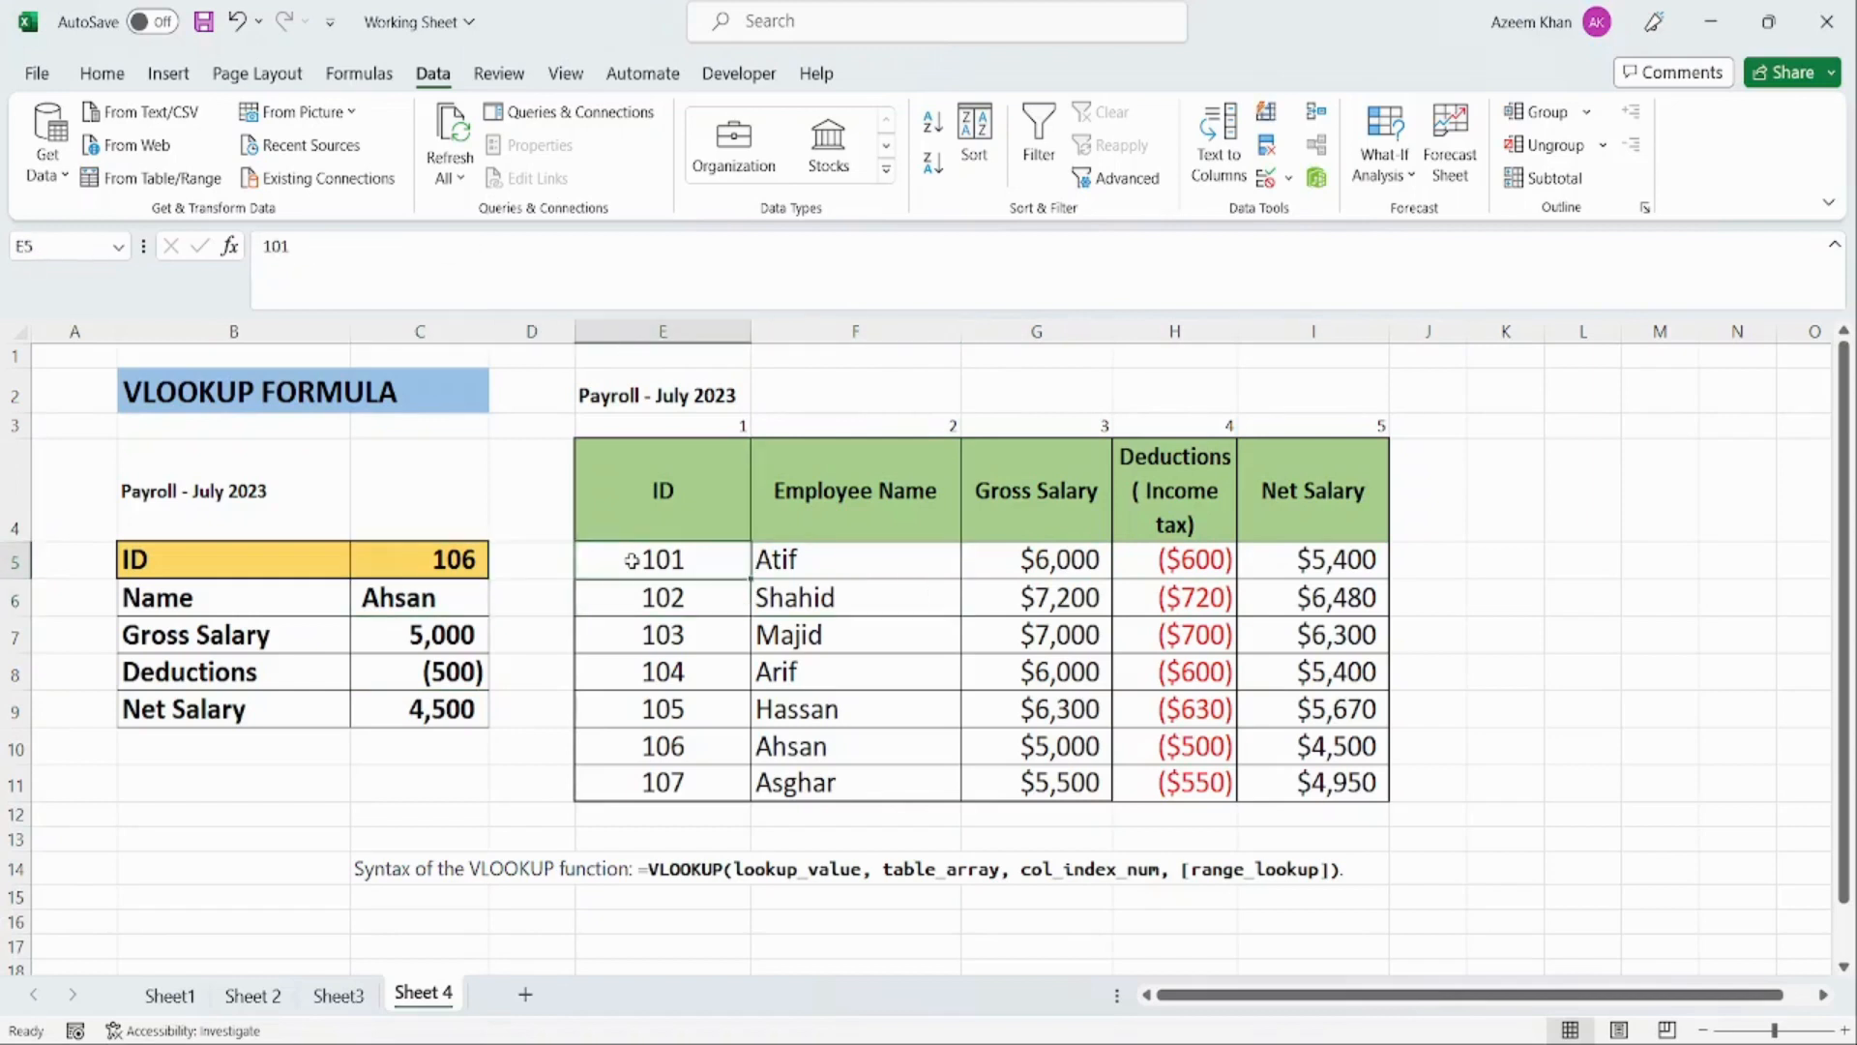
Step: Review the employee IDs down the payroll table's ID column, ending at the name beside ID 104
{"action": "key", "text": "Up"}
{"action": "key", "text": "Up"}
{"action": "key", "text": "Down"}
{"action": "key", "text": "Down"}
{"action": "key", "text": "Down"}
{"action": "key", "text": "Down"}
{"action": "key", "text": "Down"}
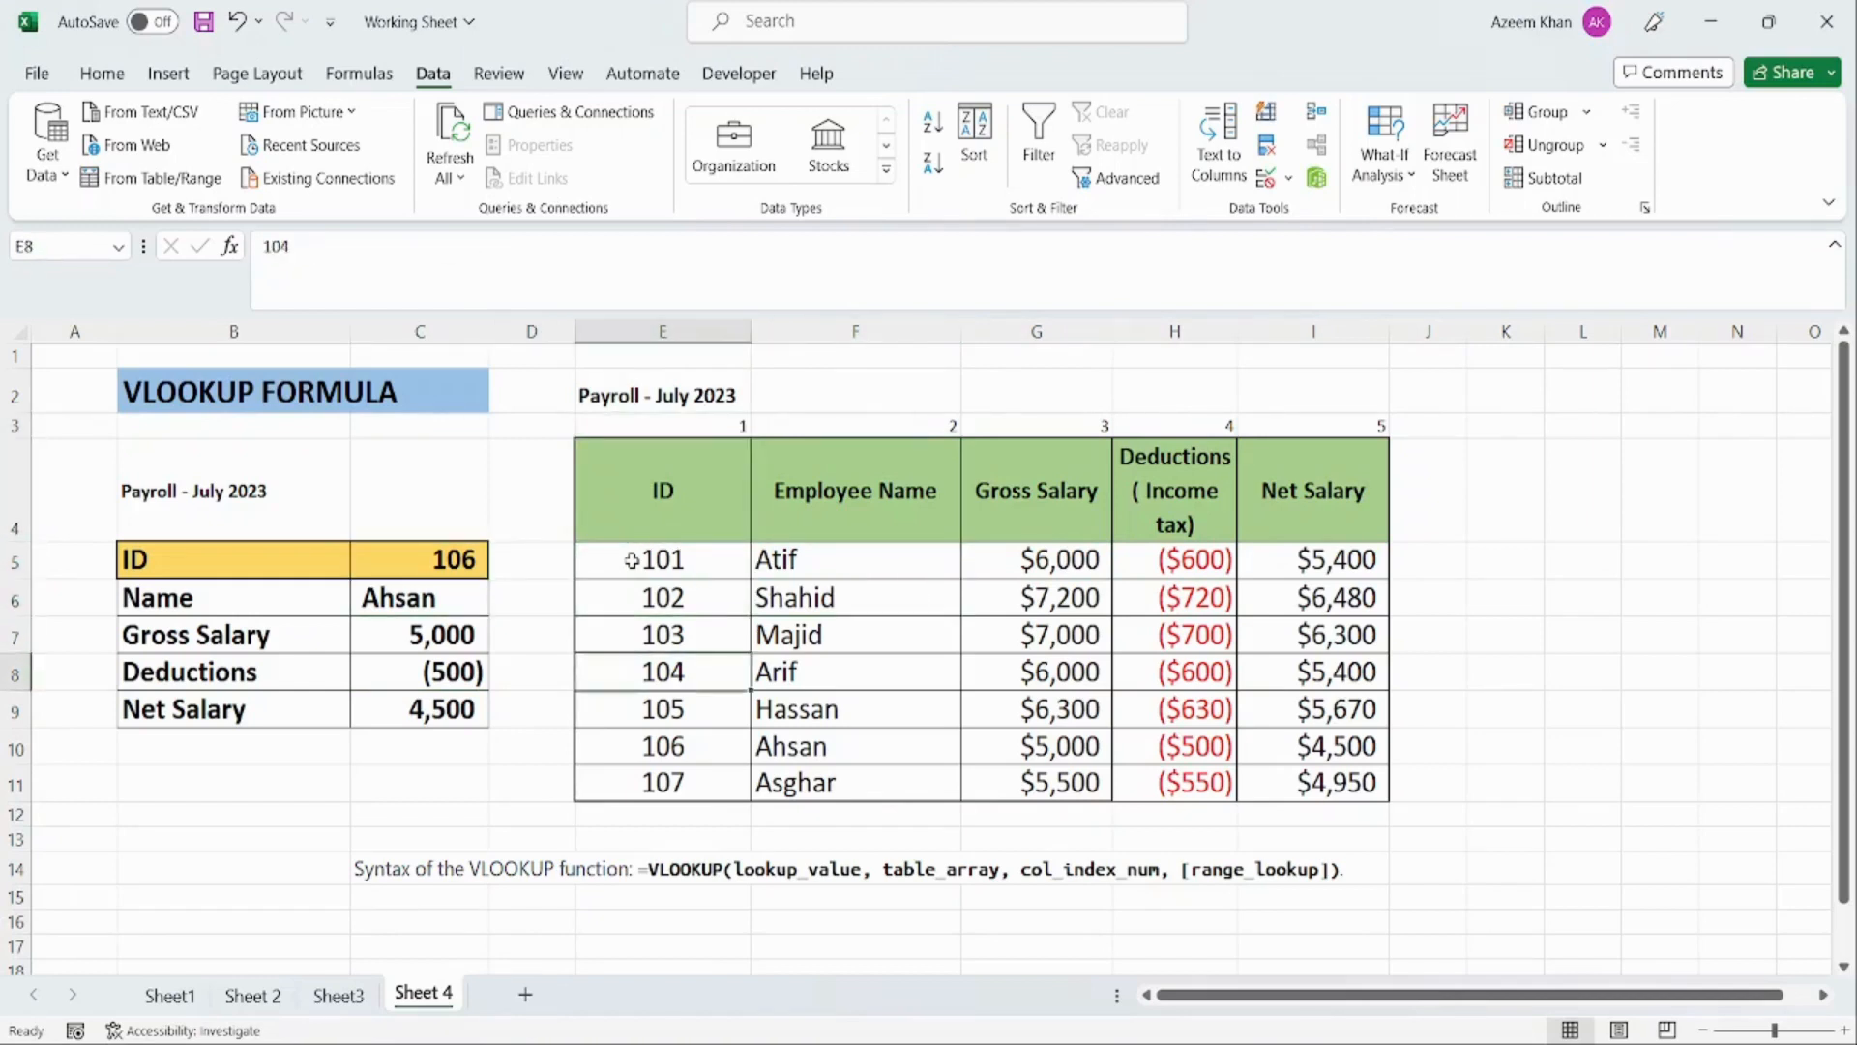
{"action": "key", "text": "Down"}
{"action": "key", "text": "Down"}
{"action": "key", "text": "Up"}
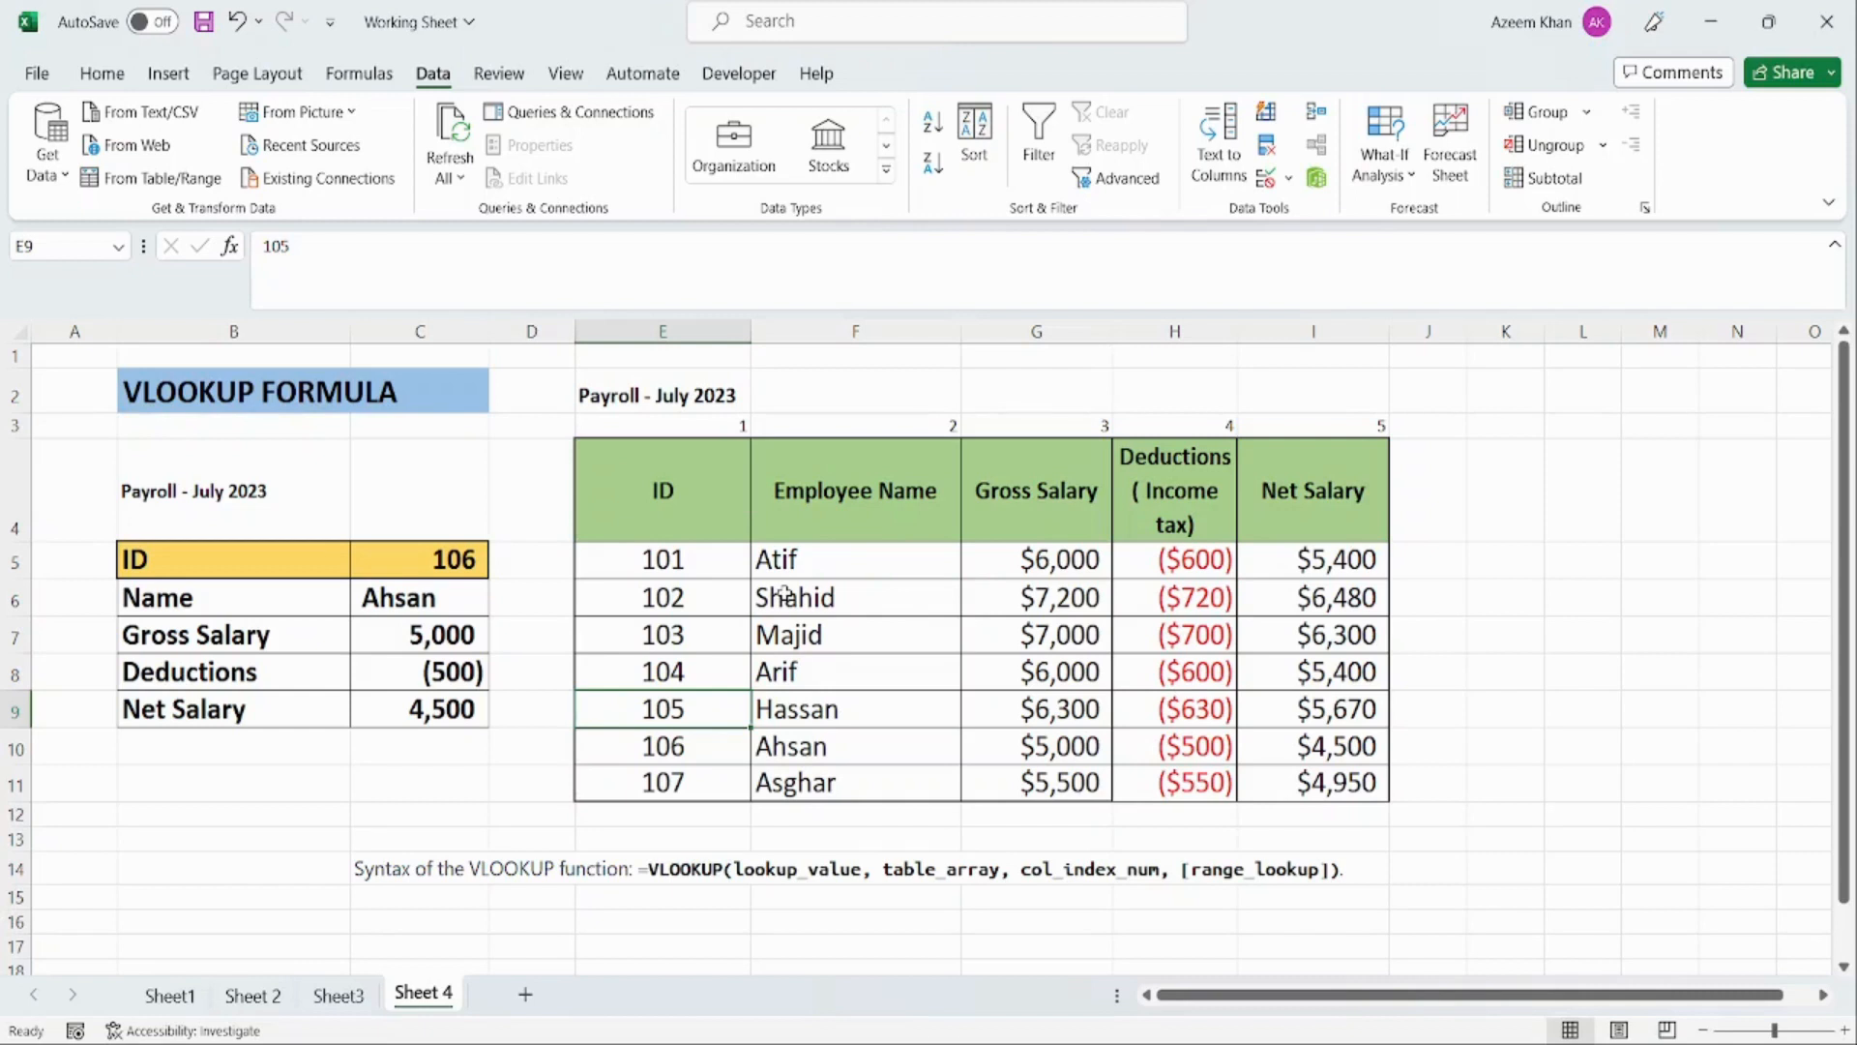
{"action": "left_click", "coordinate": [853, 658]}
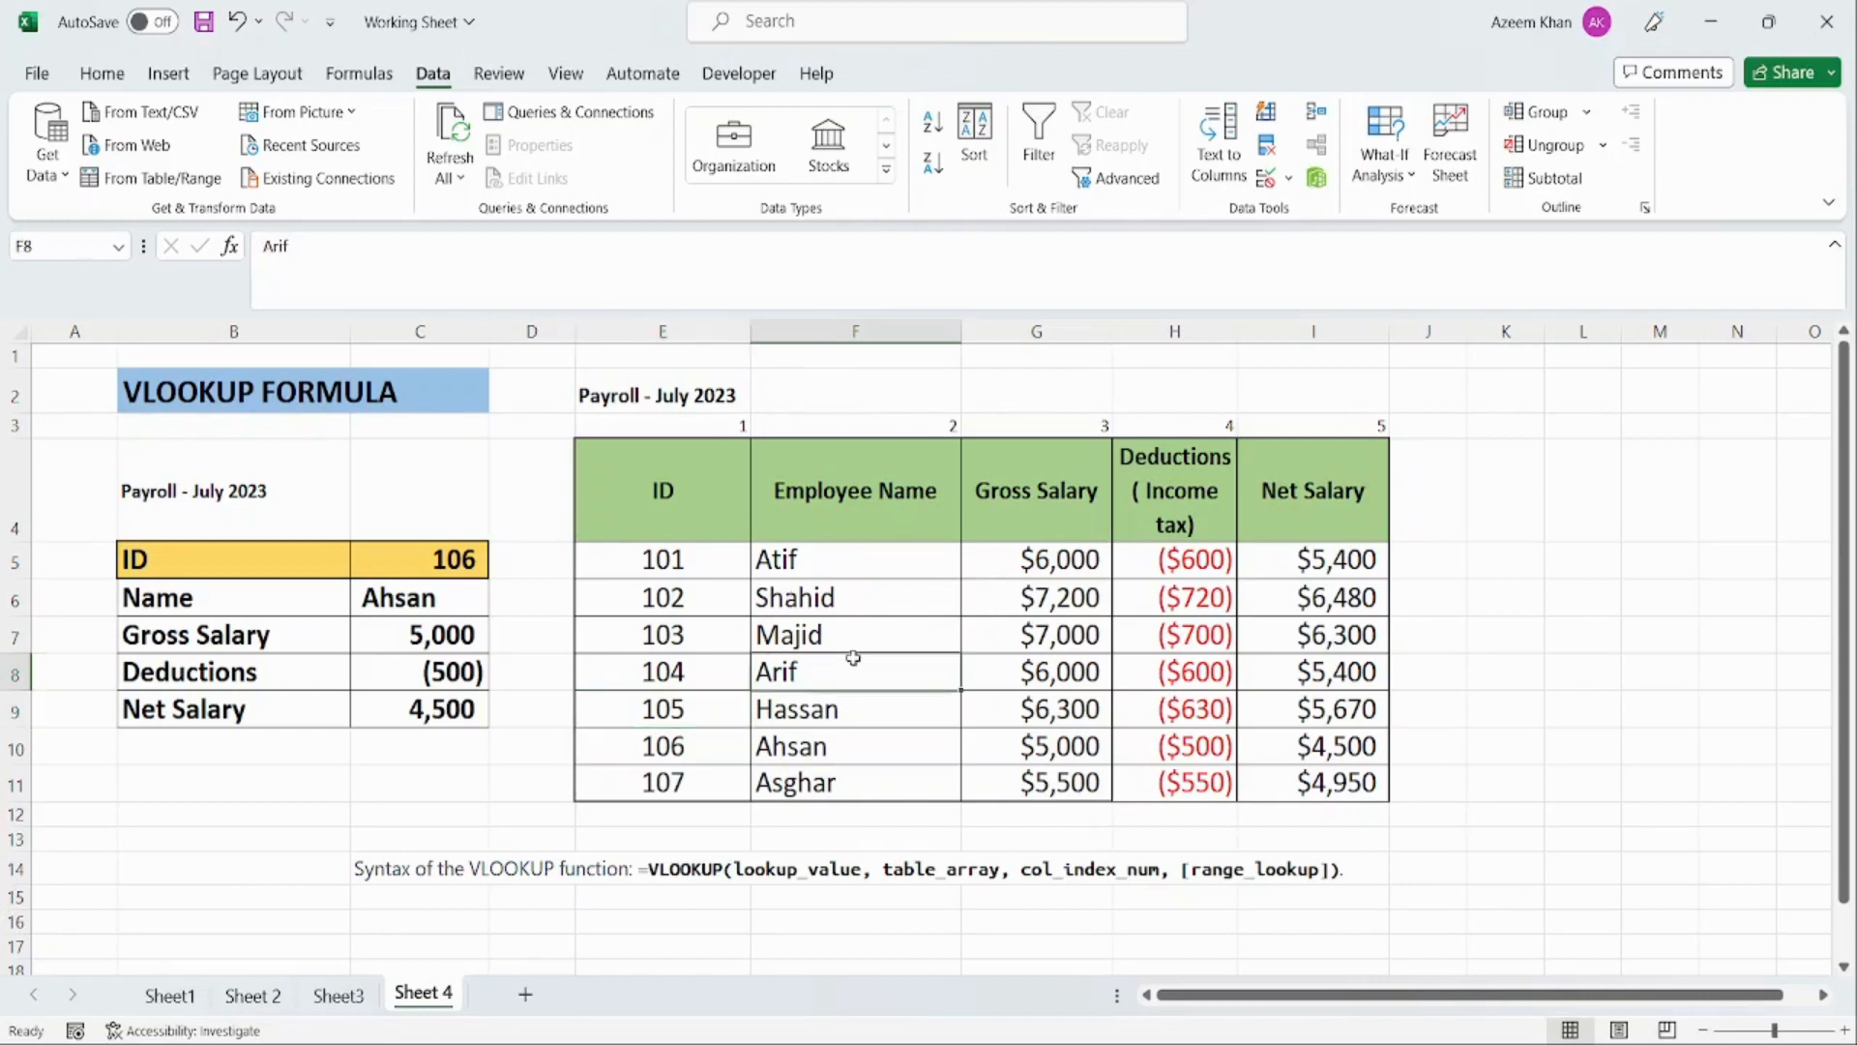